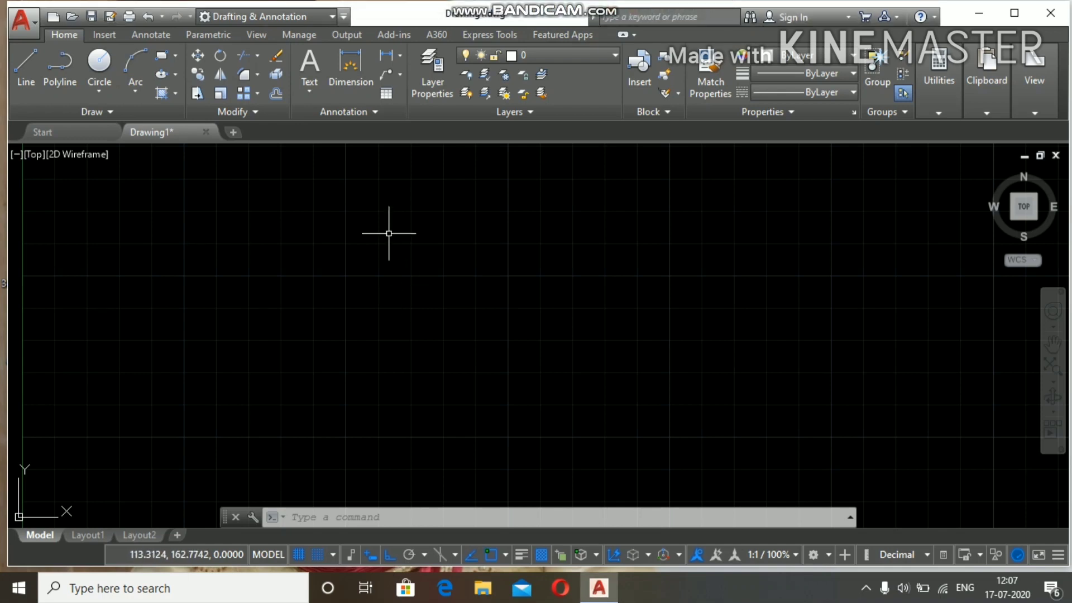
# Maximize the drawing application's window.
pyautogui.scroll(-2, 388, 230)
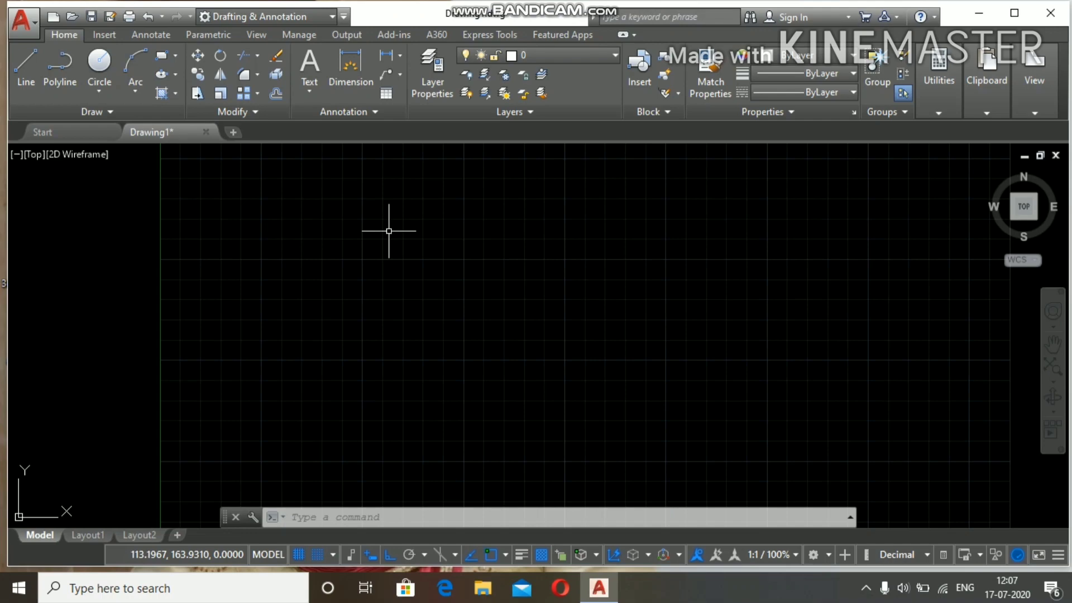
pyautogui.scroll(2, 389, 230)
pyautogui.scroll(2, 388, 231)
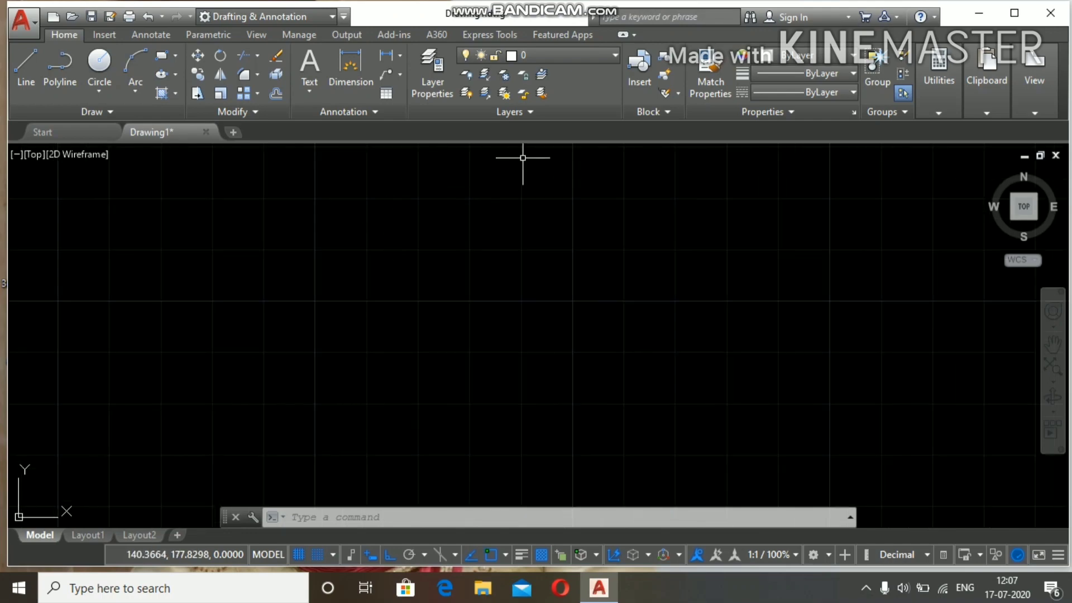
pyautogui.click(1014, 13)
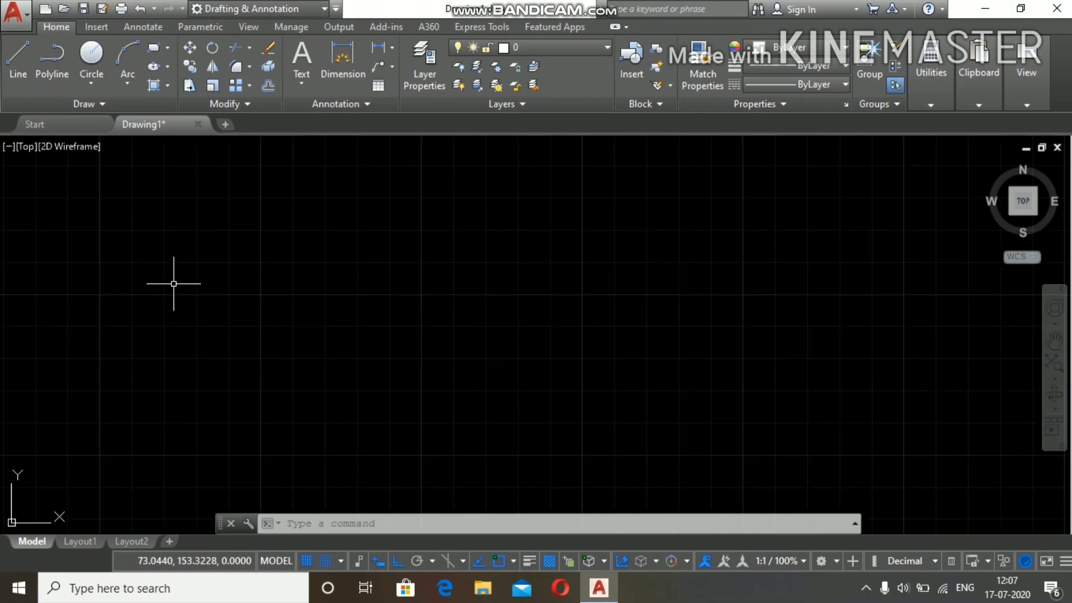
# Switch the workspace from Drafting & Annotation to 3D Basics.
pyautogui.scroll(-1, 174, 284)
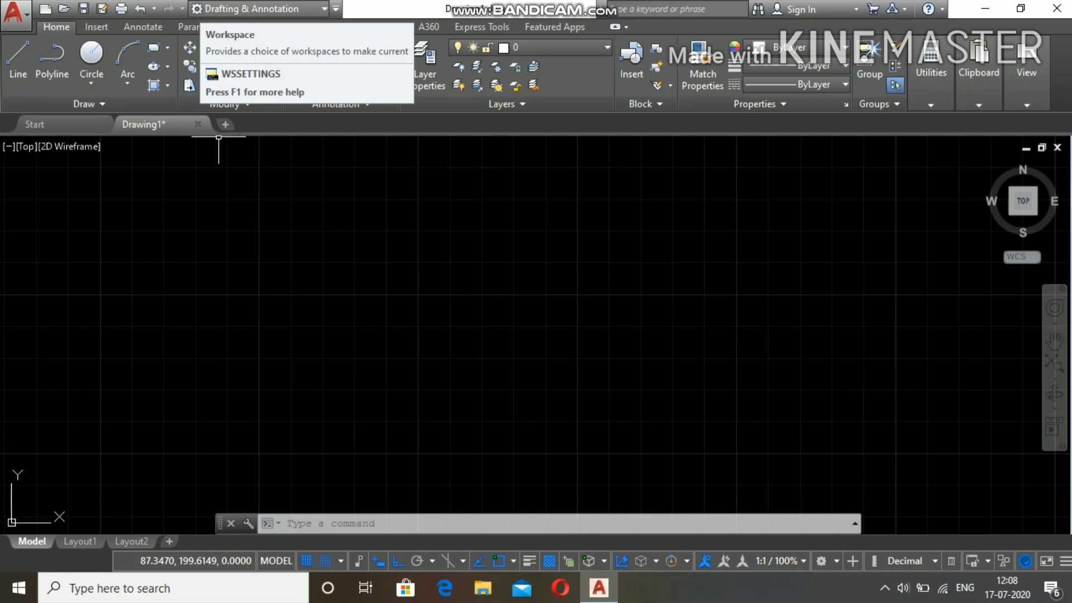
pyautogui.click(256, 8)
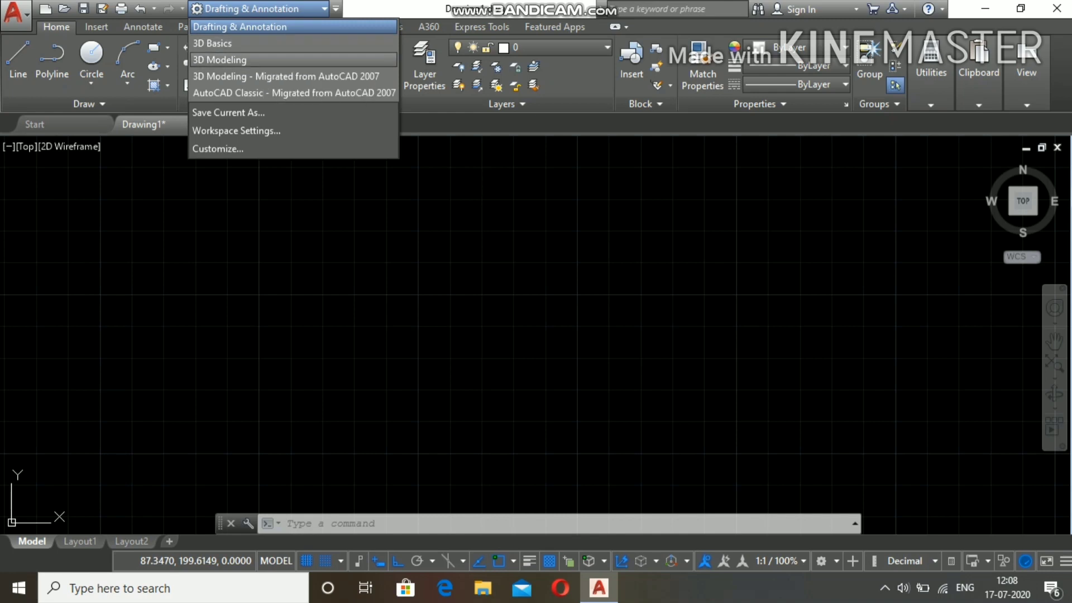
pyautogui.click(212, 43)
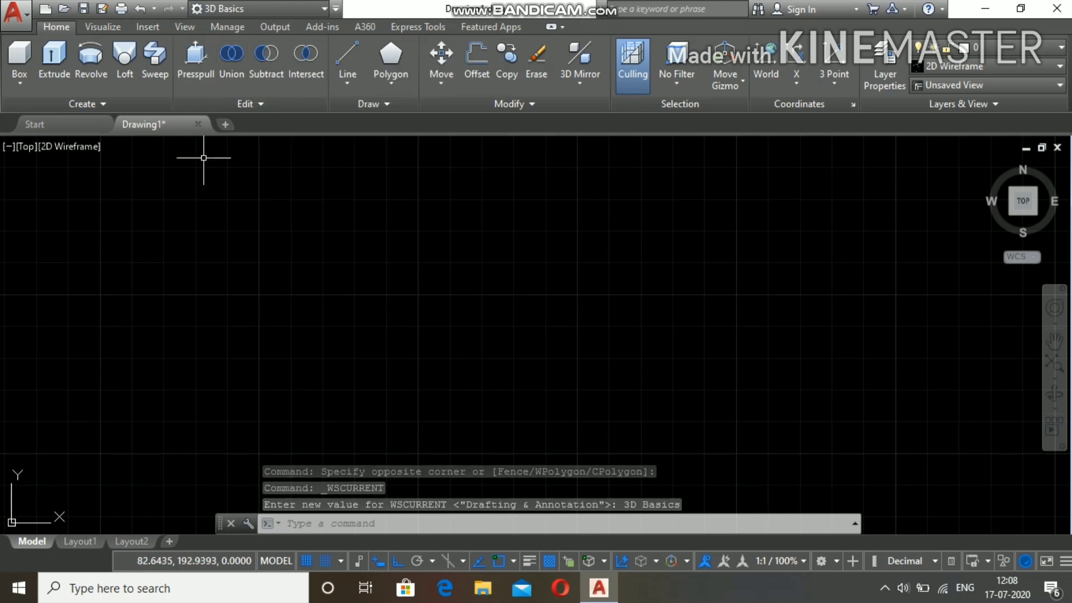
pyautogui.click(257, 9)
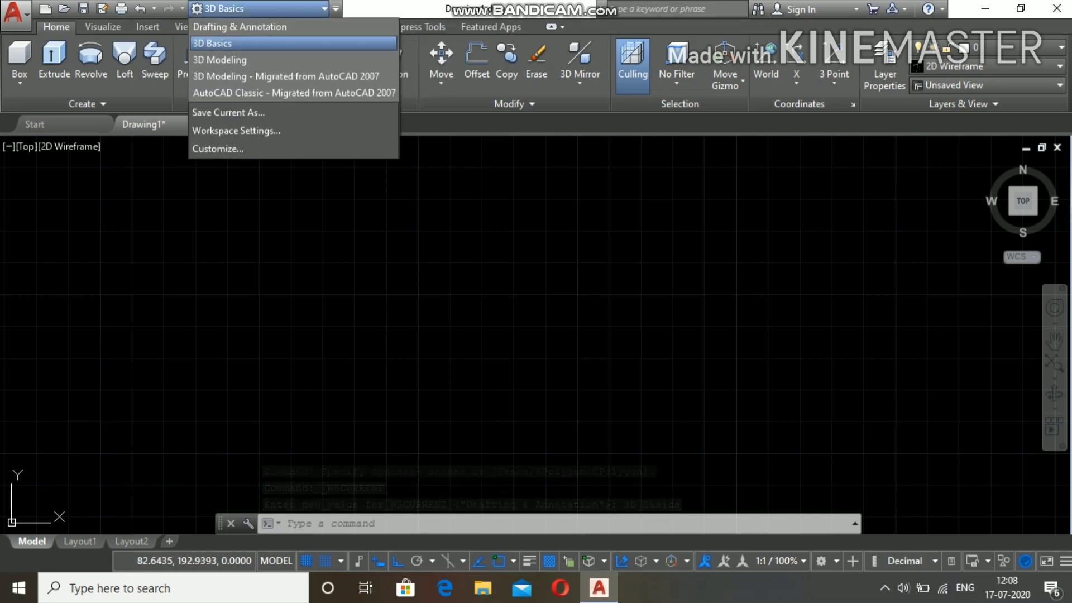
pyautogui.press('Escape')
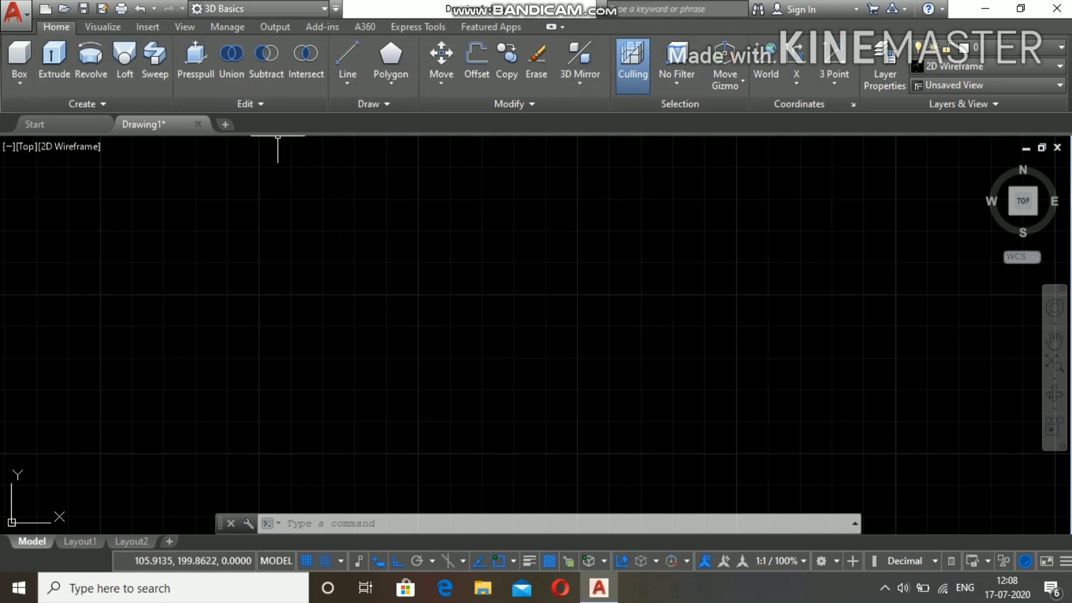
# Switch the workspace to 3D Modeling.
pyautogui.click(257, 9)
pyautogui.click(293, 59)
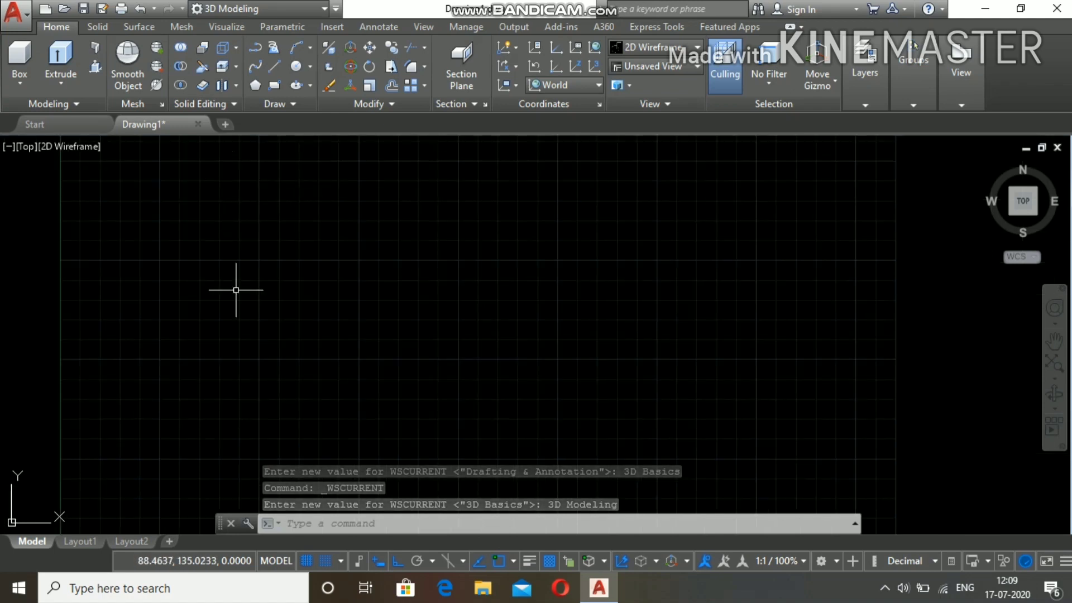
pyautogui.scroll(-1, 249, 288)
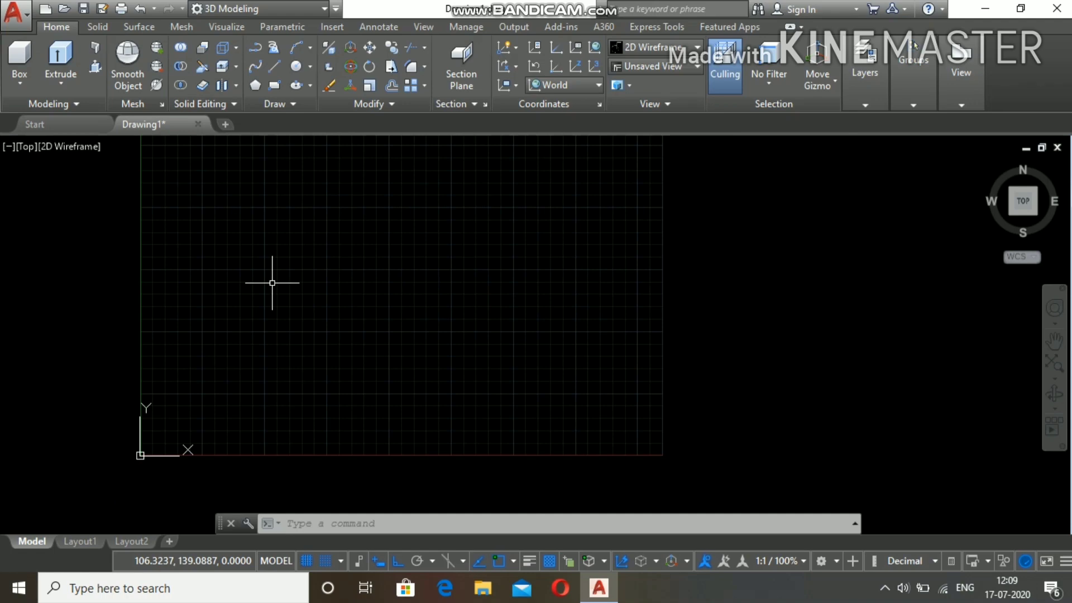
pyautogui.scroll(1, 425, 242)
pyautogui.scroll(2, 426, 242)
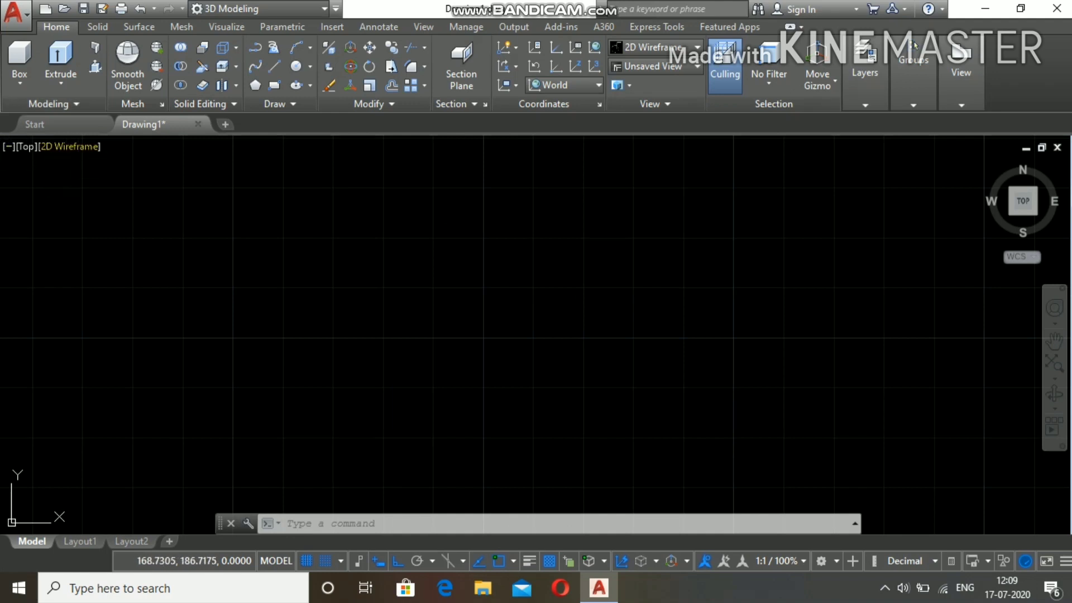
pyautogui.scroll(-2, 19, 454)
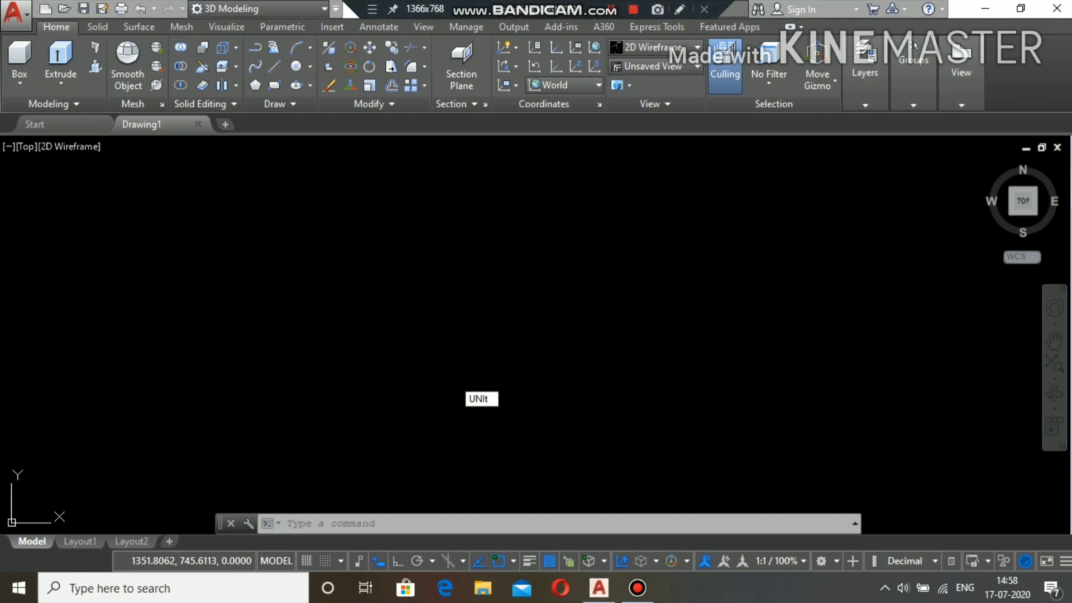
# Configure the drawing units to decimal length with 0.00 precision and an insertion scale in meters.
pyautogui.press('BackSpace')
pyautogui.press('BackSpace')
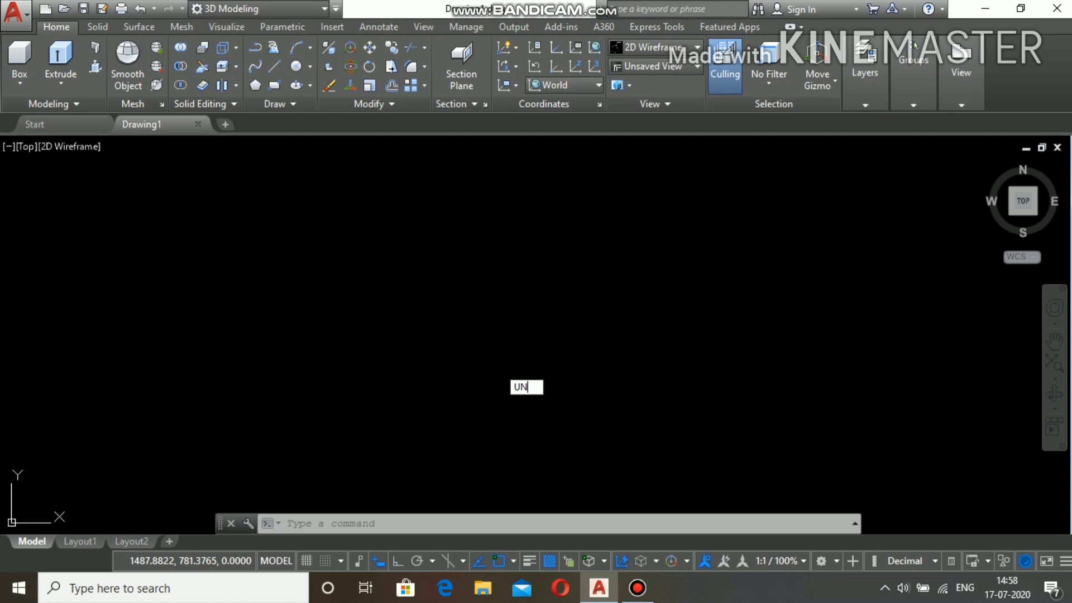
pyautogui.press('BackSpace')
pyautogui.press('BackSpace')
pyautogui.press('Return')
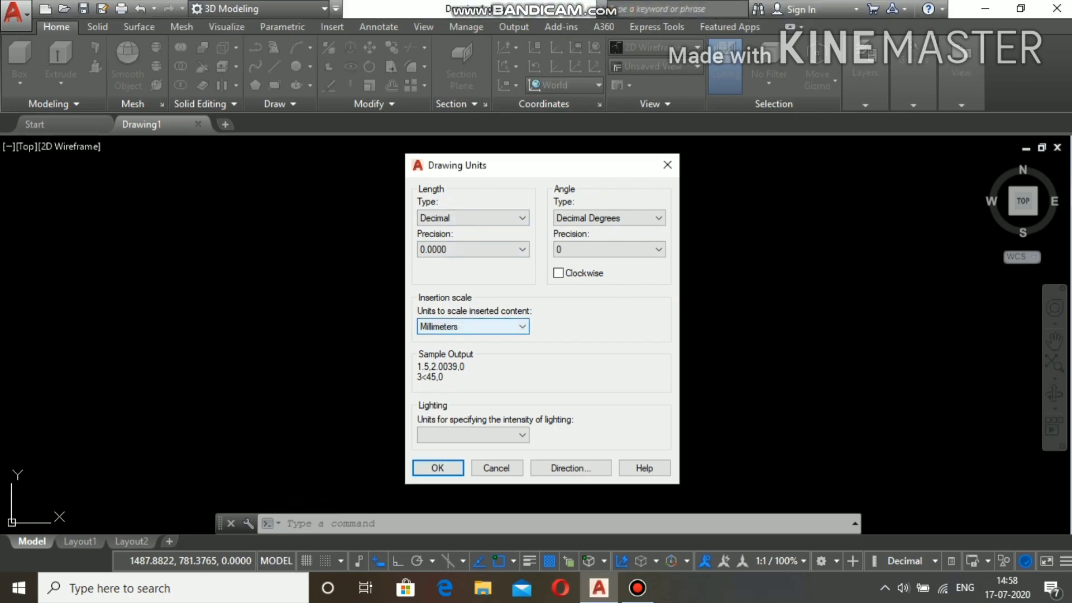
pyautogui.click(472, 218)
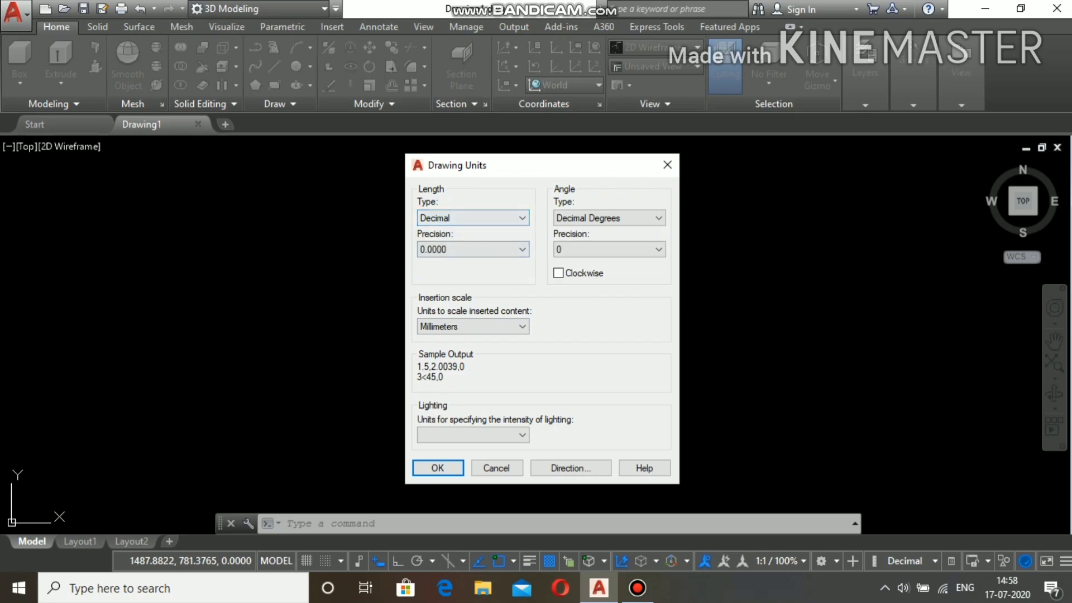
pyautogui.click(472, 249)
pyautogui.click(474, 284)
pyautogui.click(472, 326)
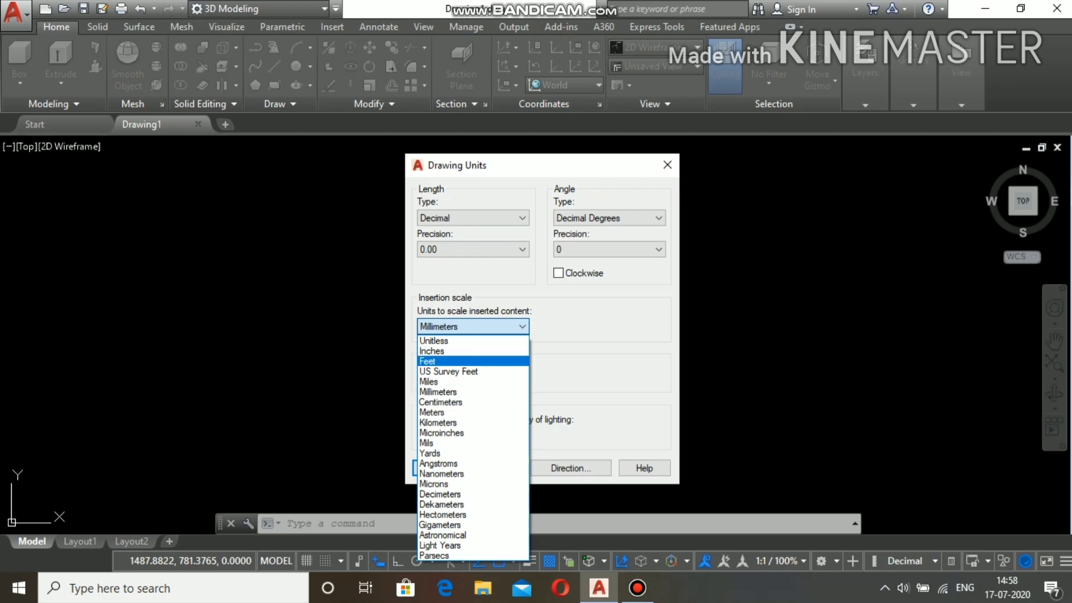
pyautogui.click(432, 412)
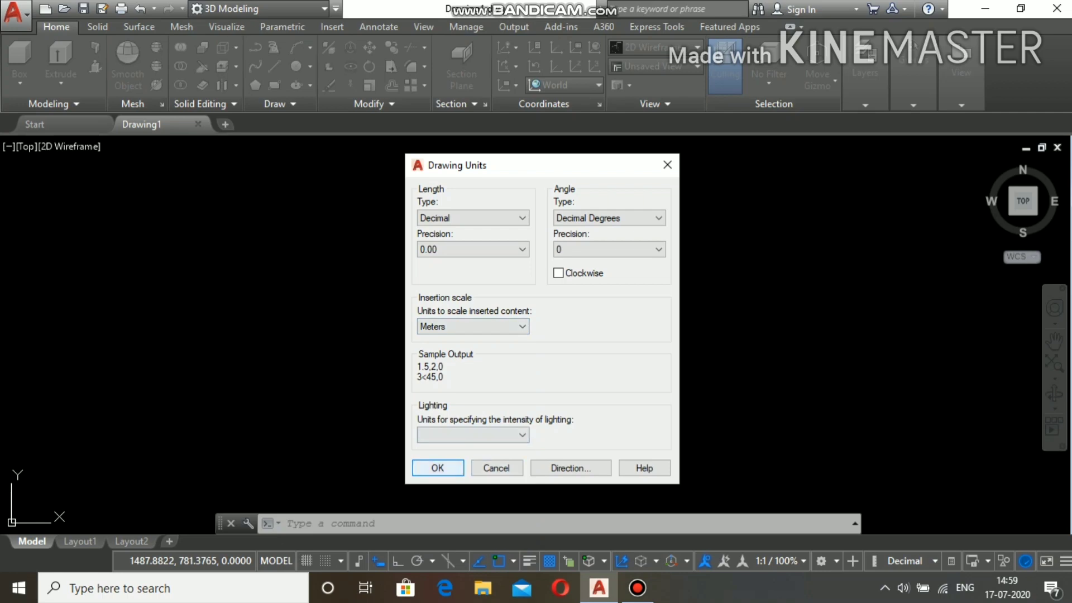
pyautogui.click(437, 468)
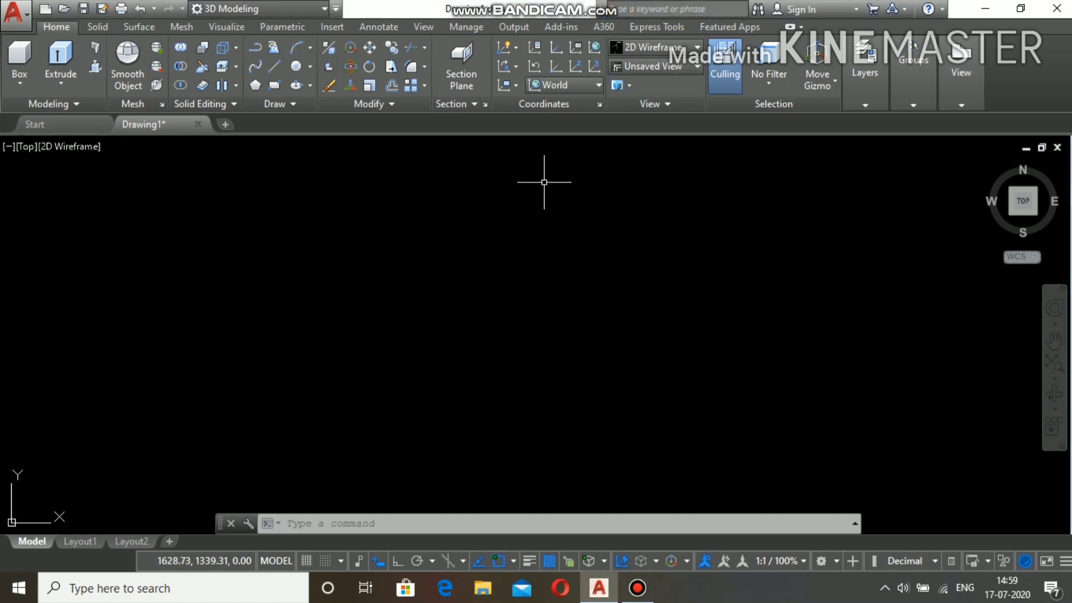
# Reset the model space limits, entering 0,0 for the lower-left corner and 50 for the upper-right corner.
pyautogui.write('LI')
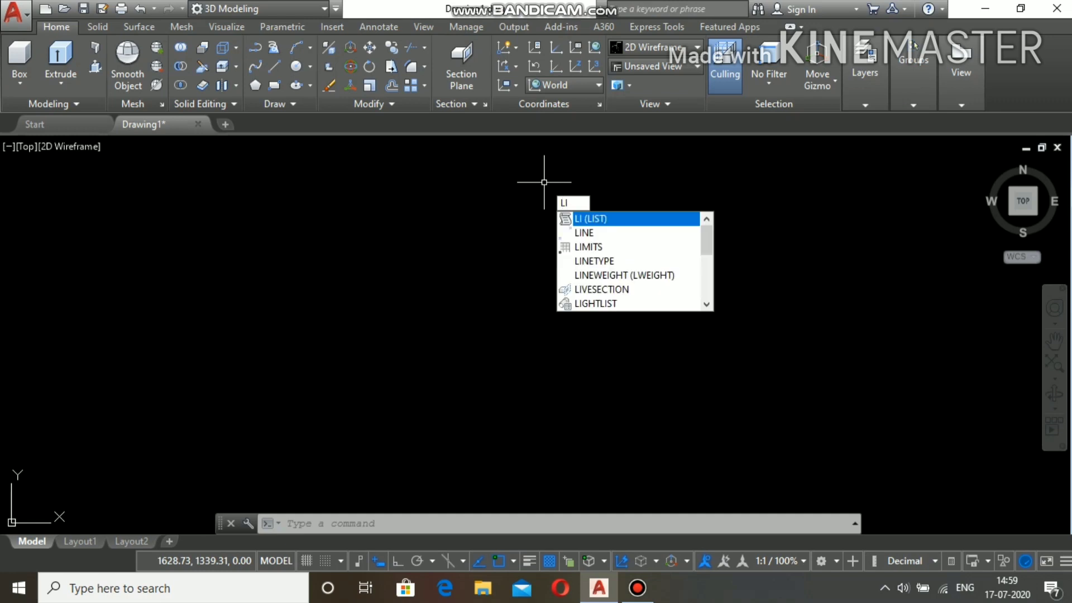
pyautogui.write('M')
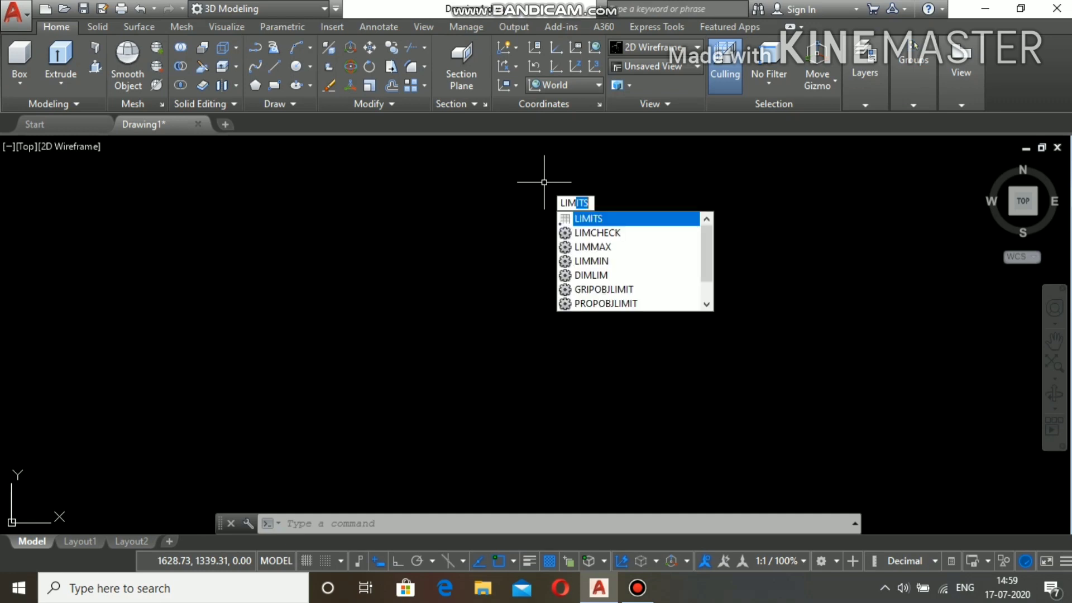
pyautogui.press('Return')
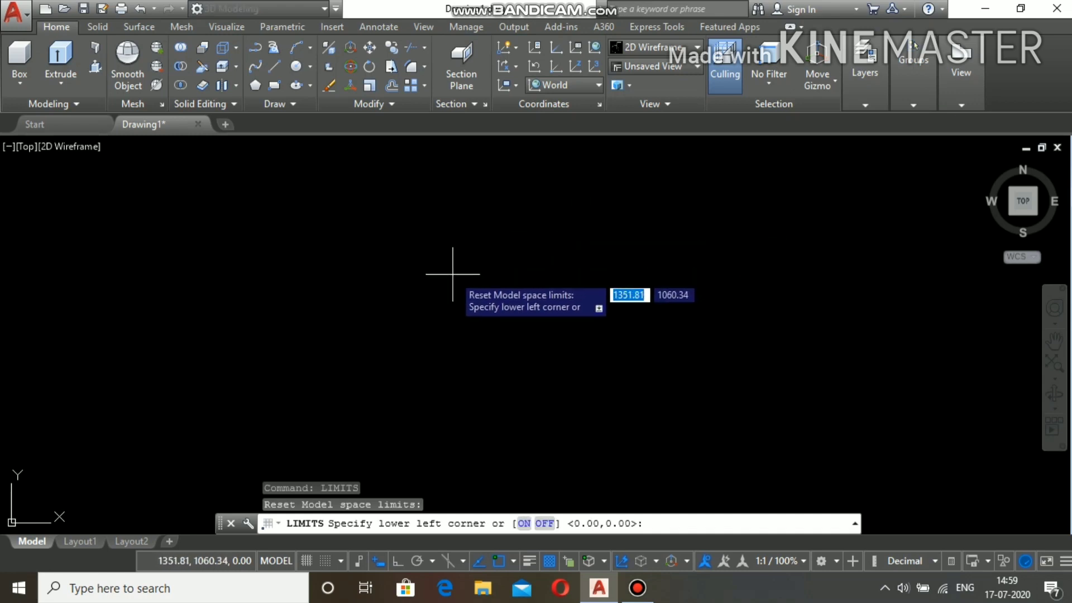
pyautogui.write('0')
pyautogui.press('Tab')
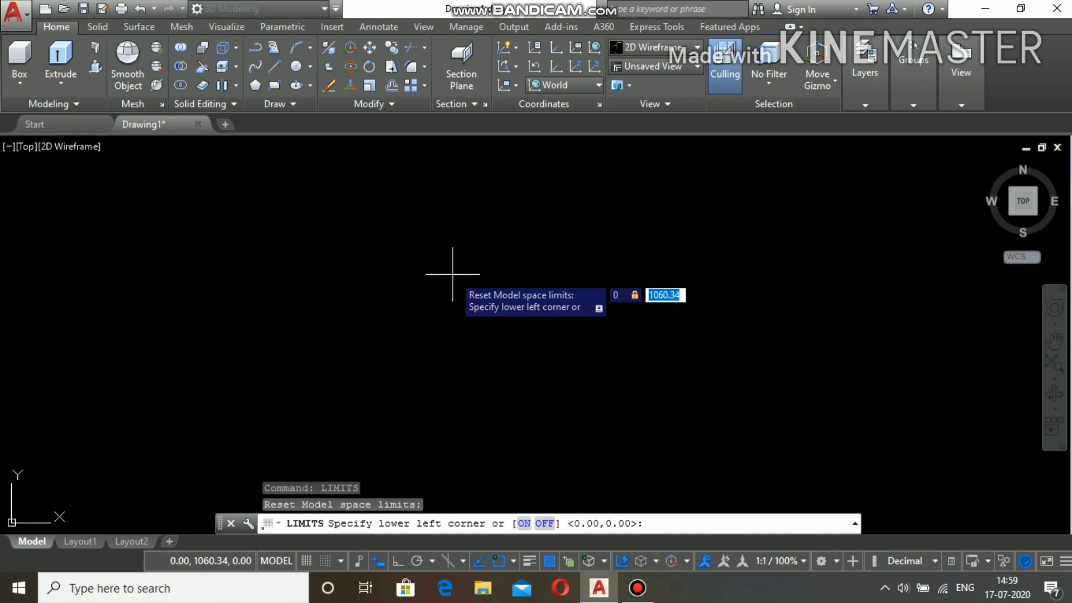
pyautogui.write('0')
pyautogui.press('Return')
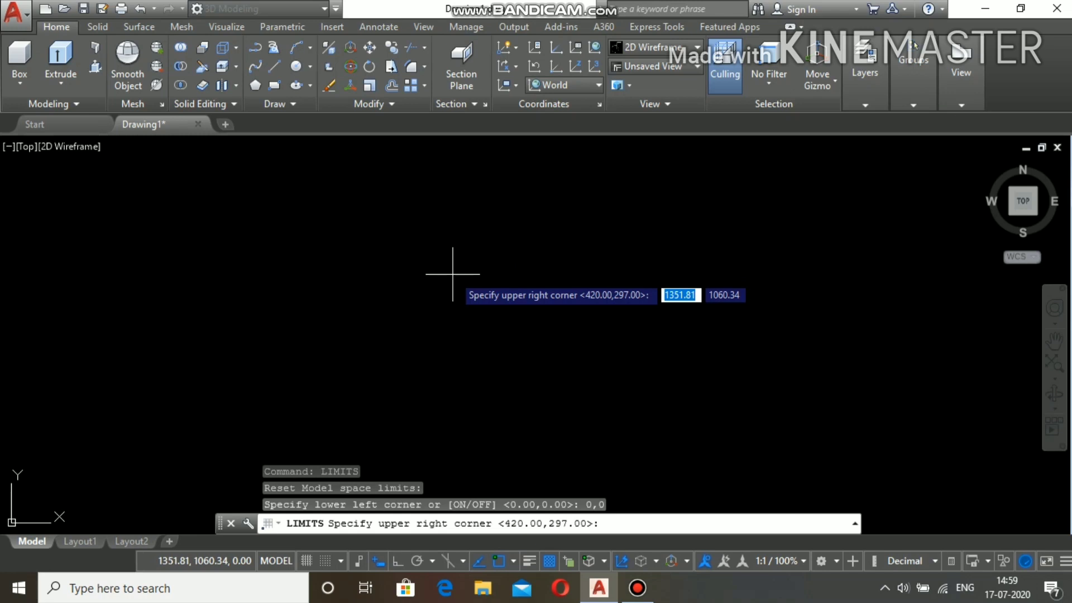
pyautogui.write('50')
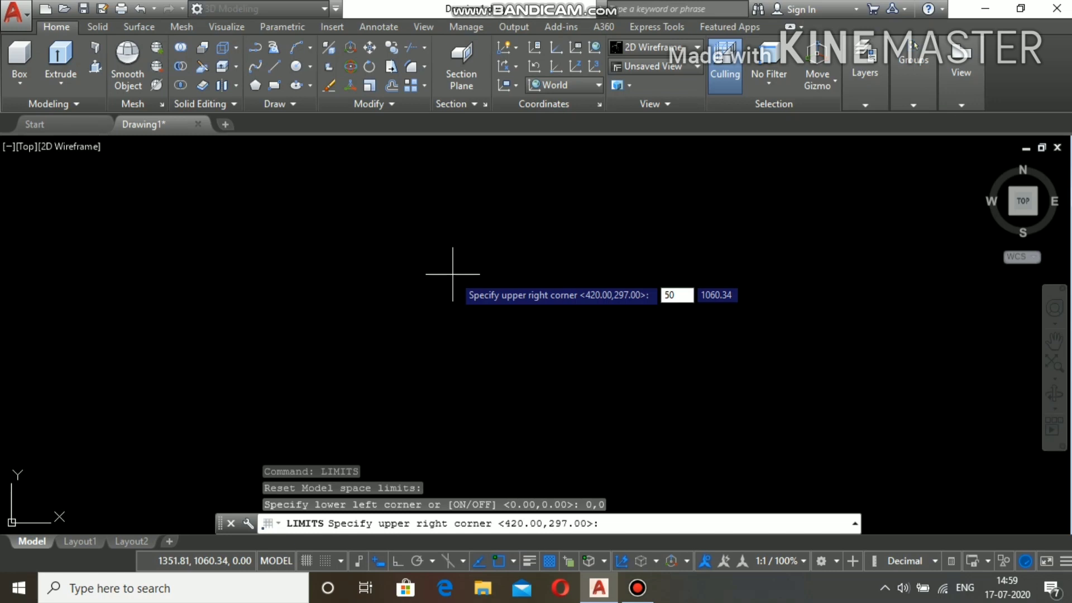
pyautogui.press('Return')
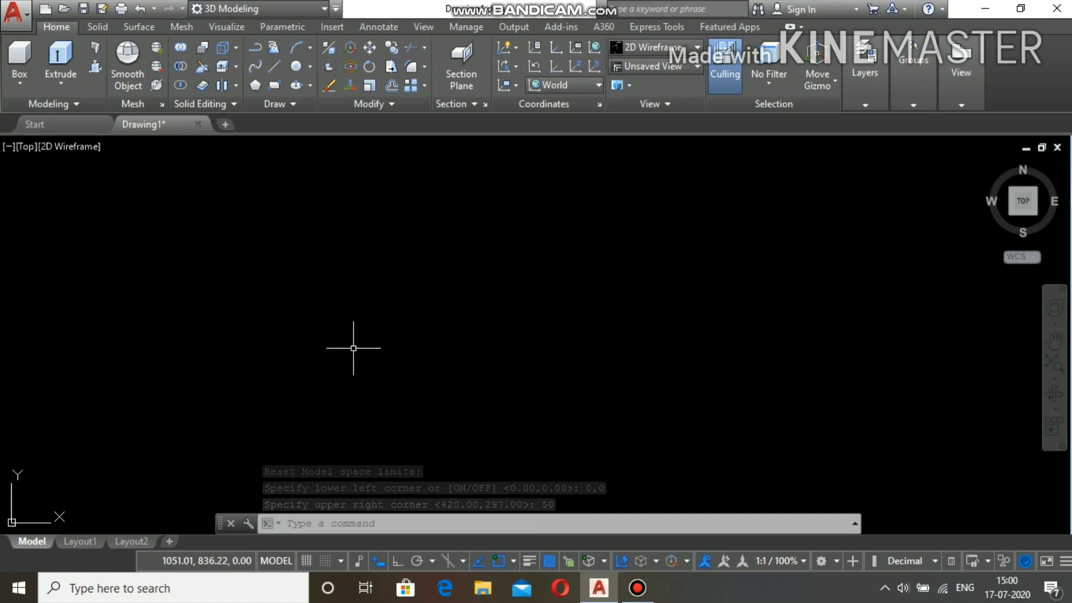
pyautogui.scroll(-3, 276, 339)
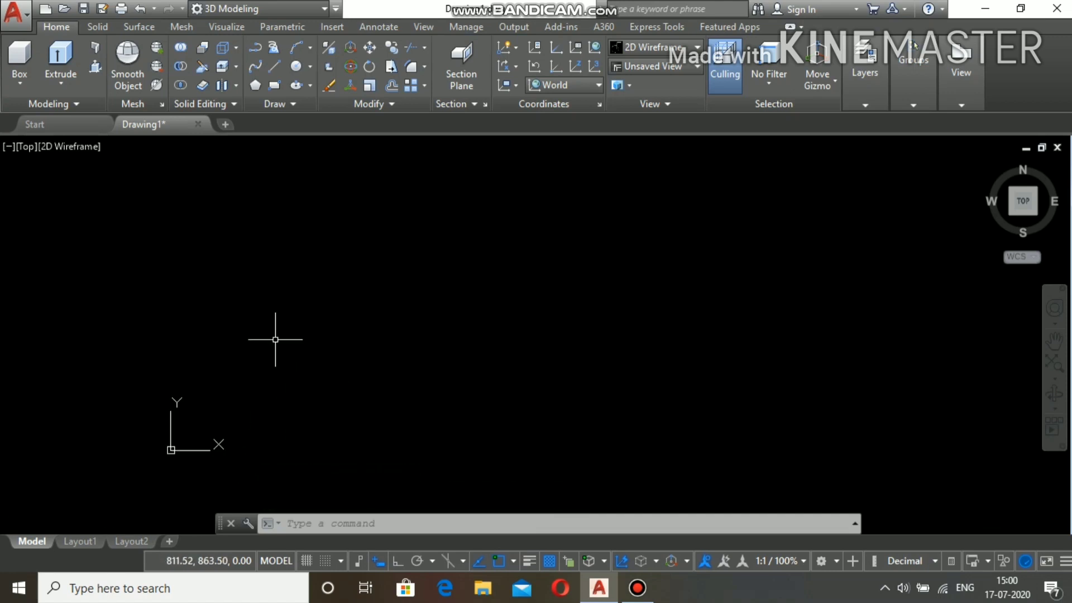
pyautogui.scroll(4, 275, 339)
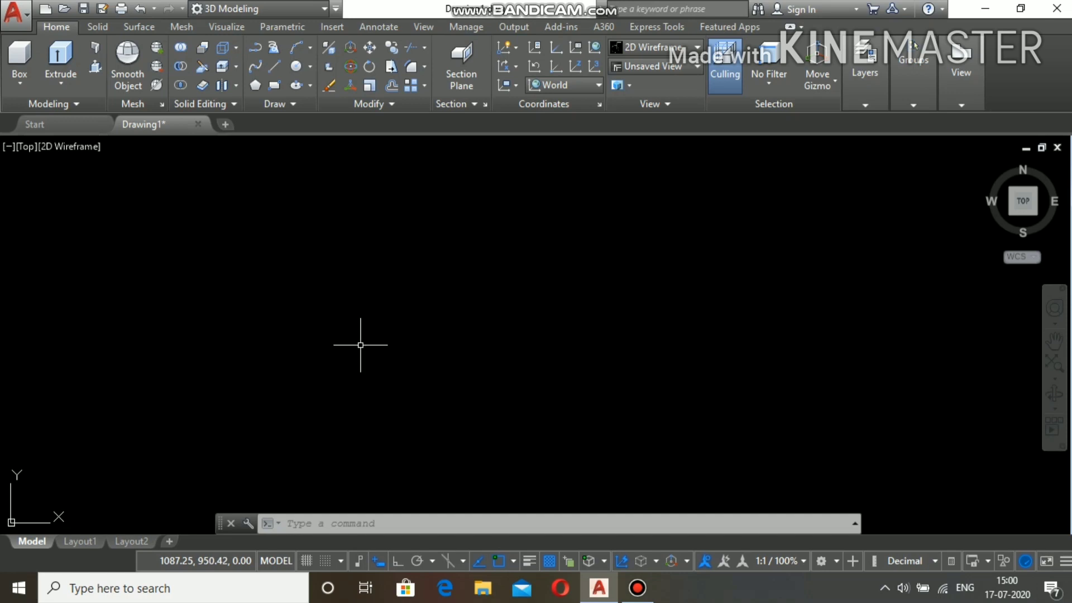
pyautogui.click(347, 523)
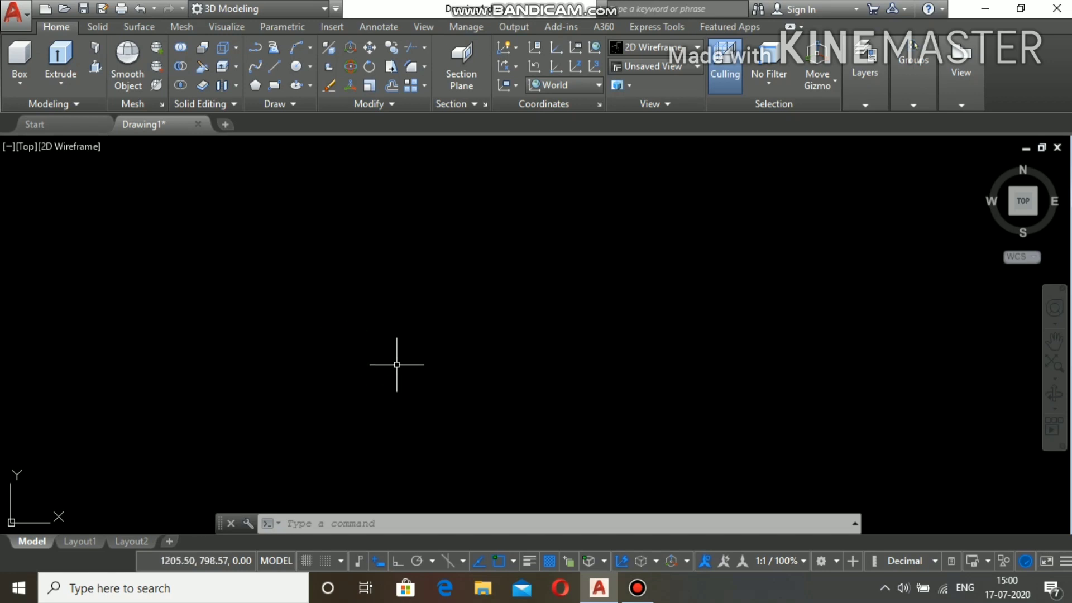
pyautogui.write('UN')
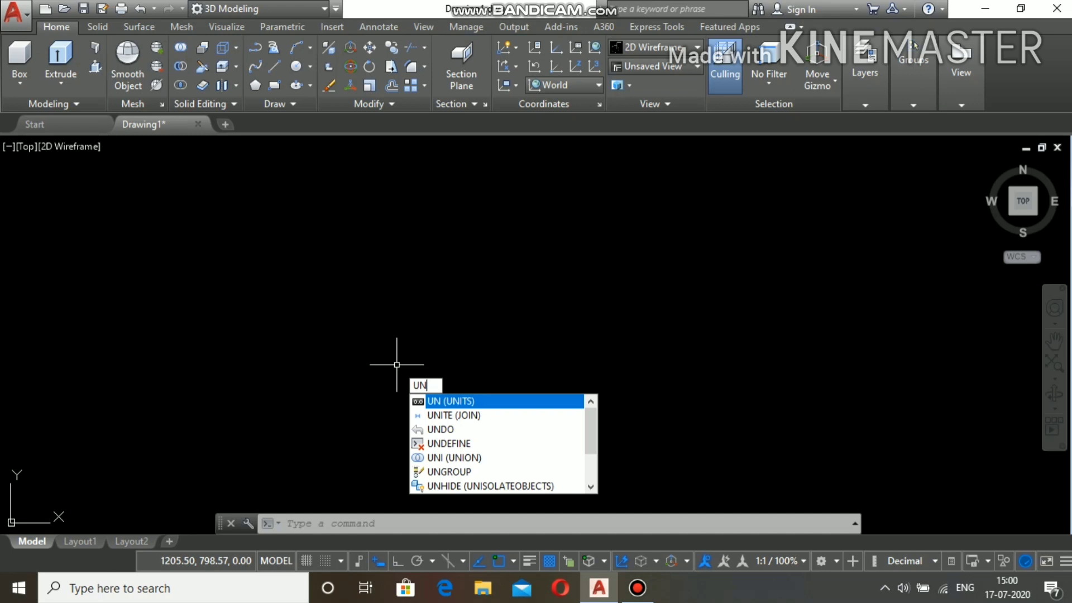
pyautogui.press('Return')
pyautogui.click(488, 309)
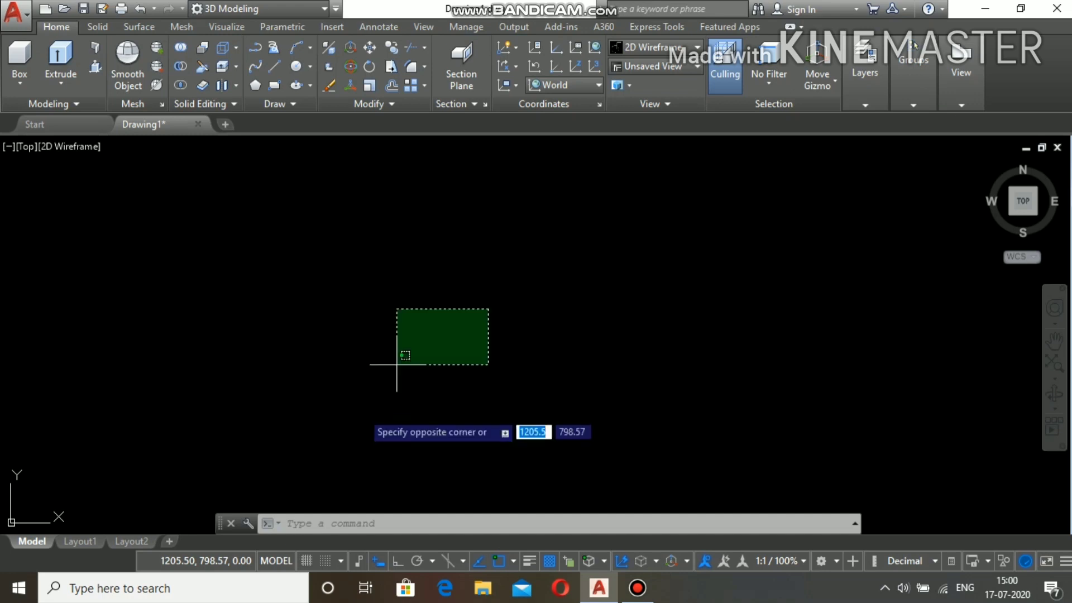
pyautogui.press('Escape')
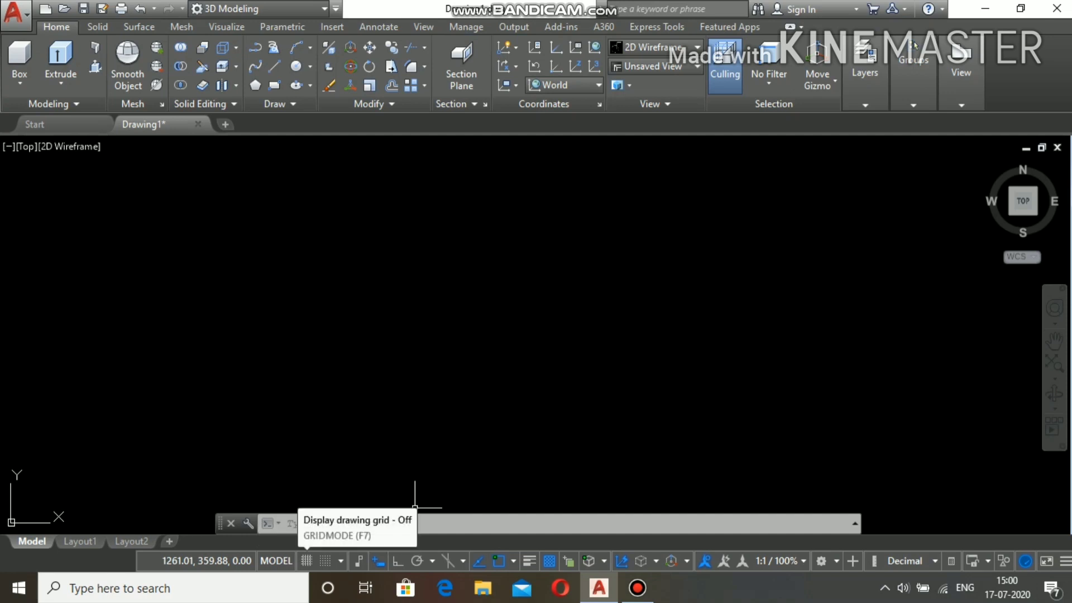
# Turn on the drawing grid display in model space.
pyautogui.click(307, 560)
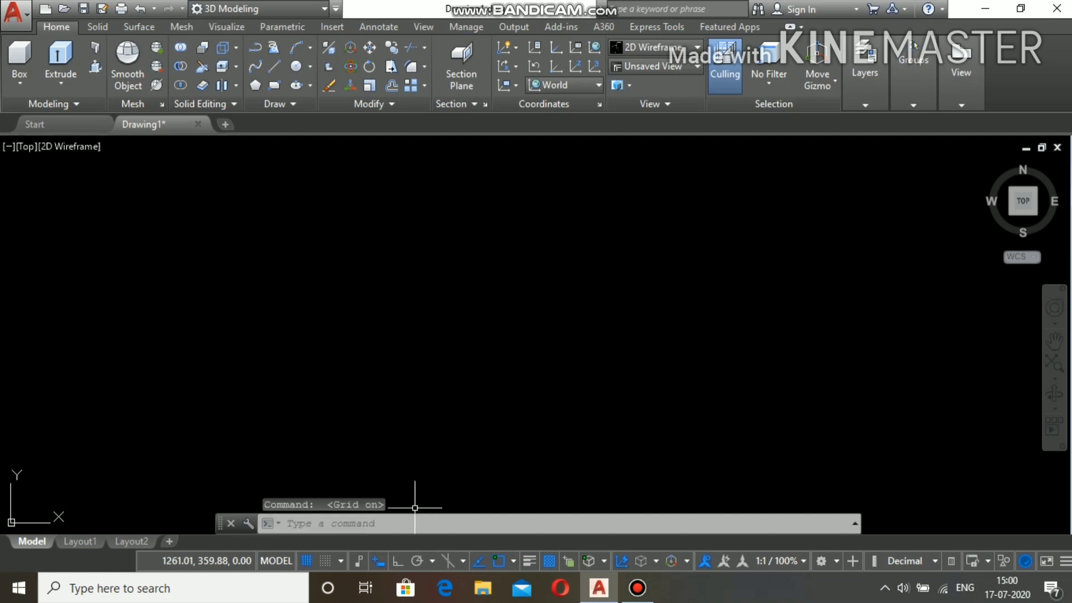
pyautogui.scroll(-2, 383, 277)
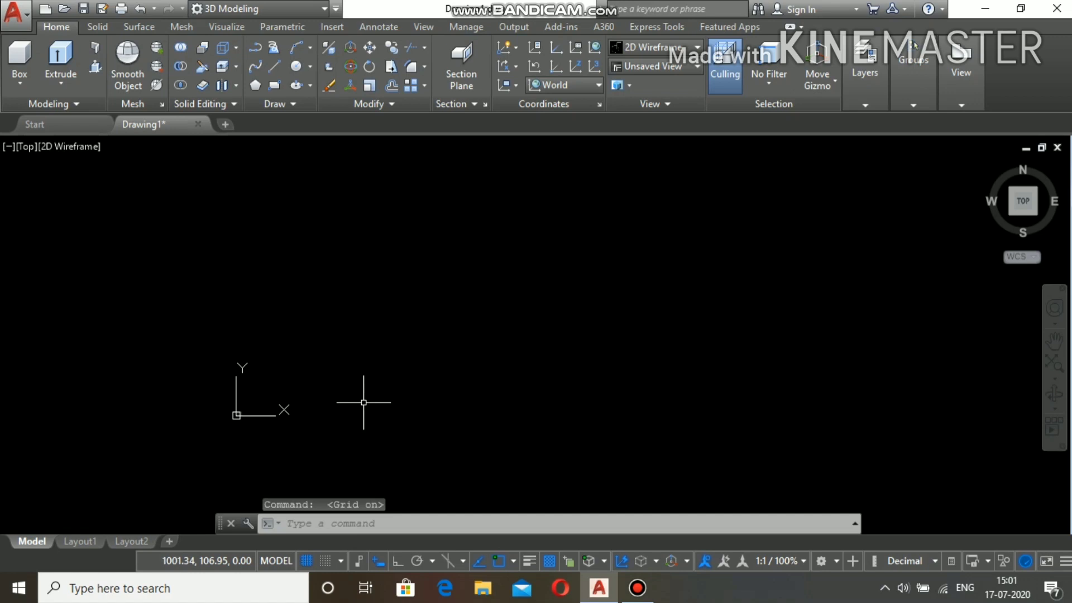
pyautogui.scroll(-2, 377, 373)
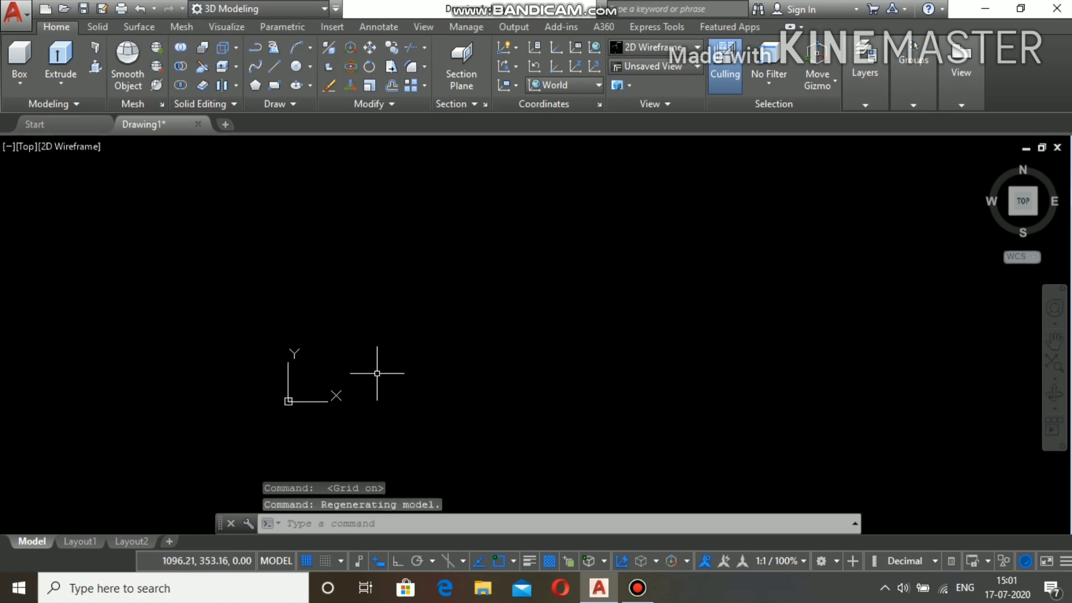
pyautogui.scroll(3, 377, 373)
# Zoom to show the entire drawing limits with the Zoom All option.
pyautogui.write('z')
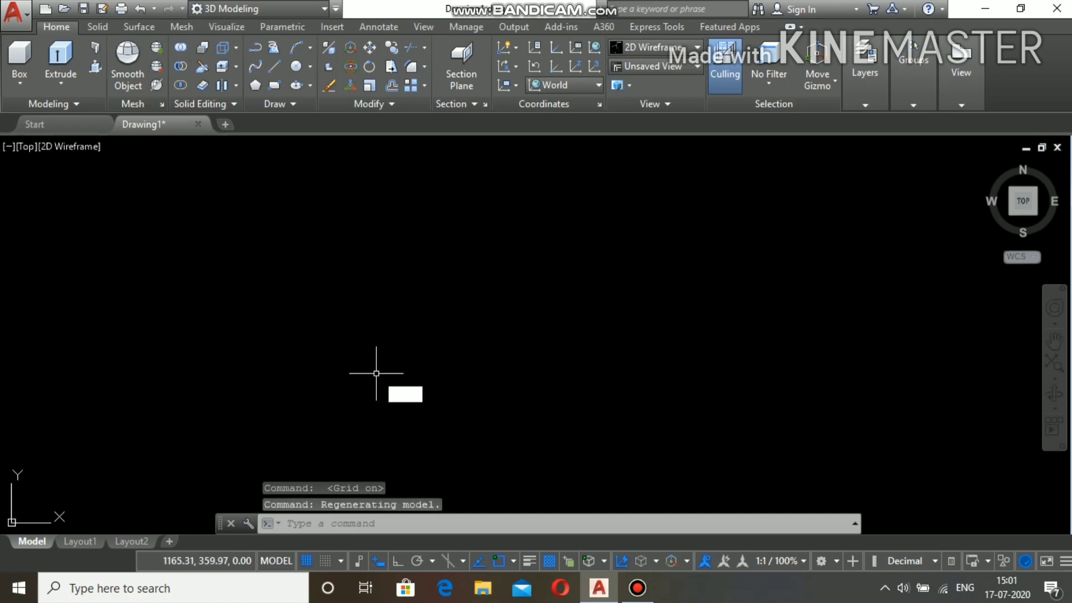
pyautogui.press('Return')
pyautogui.write('a')
pyautogui.press('Return')
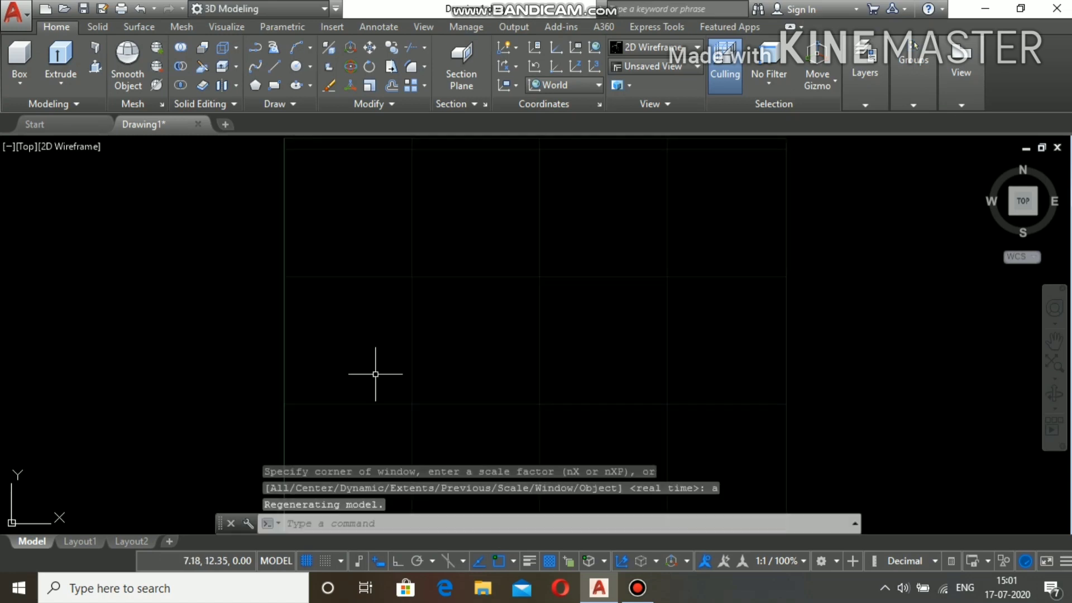
pyautogui.scroll(6, 521, 297)
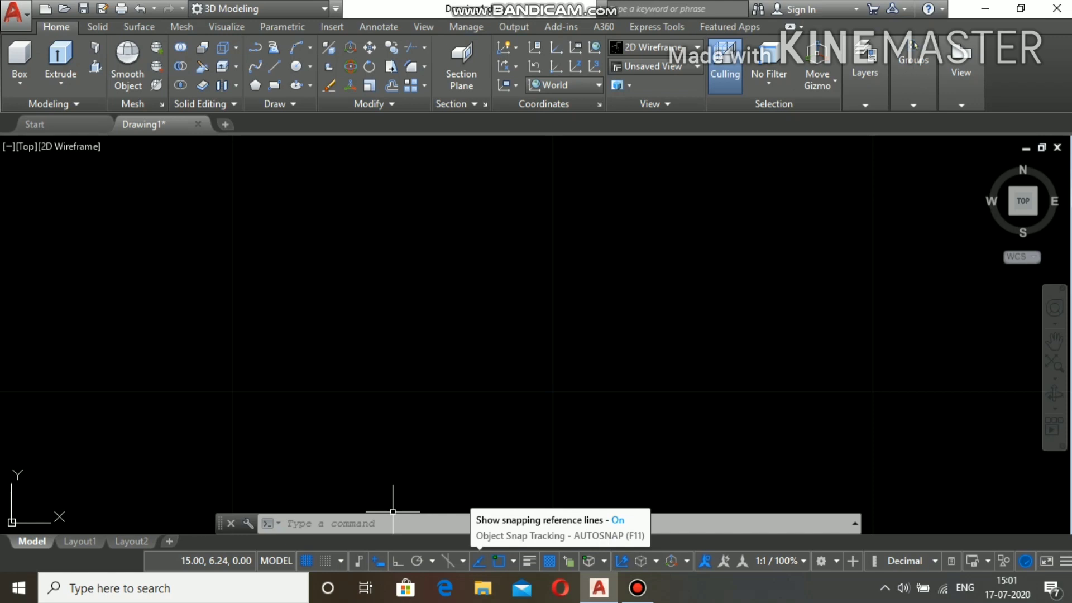
# Toggle object snap tracking off and back on, and review the list of running object snap modes.
pyautogui.press('F11')
pyautogui.press('F11')
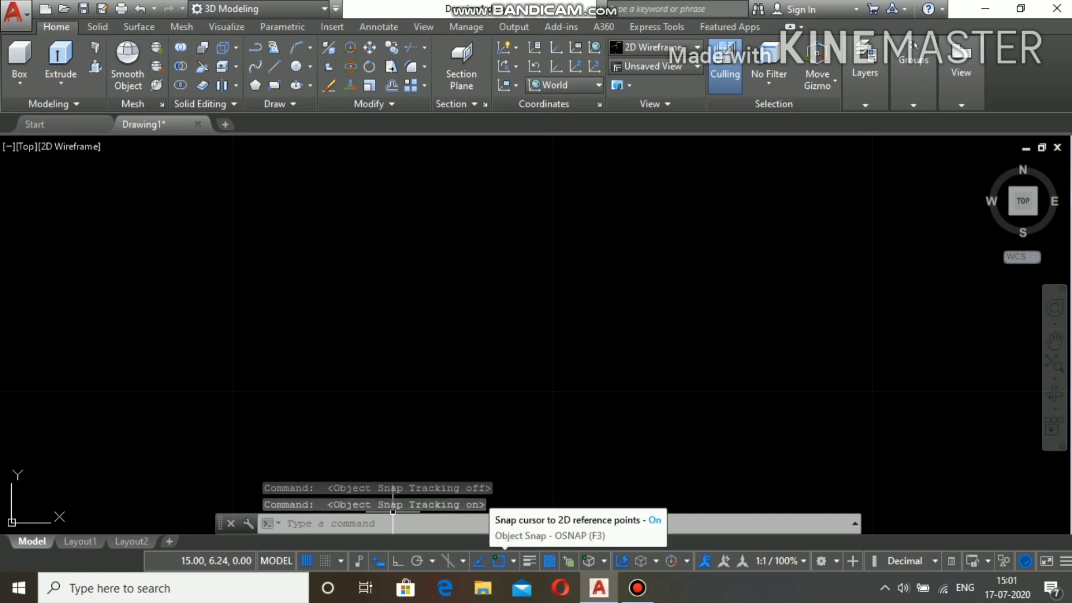
pyautogui.click(513, 561)
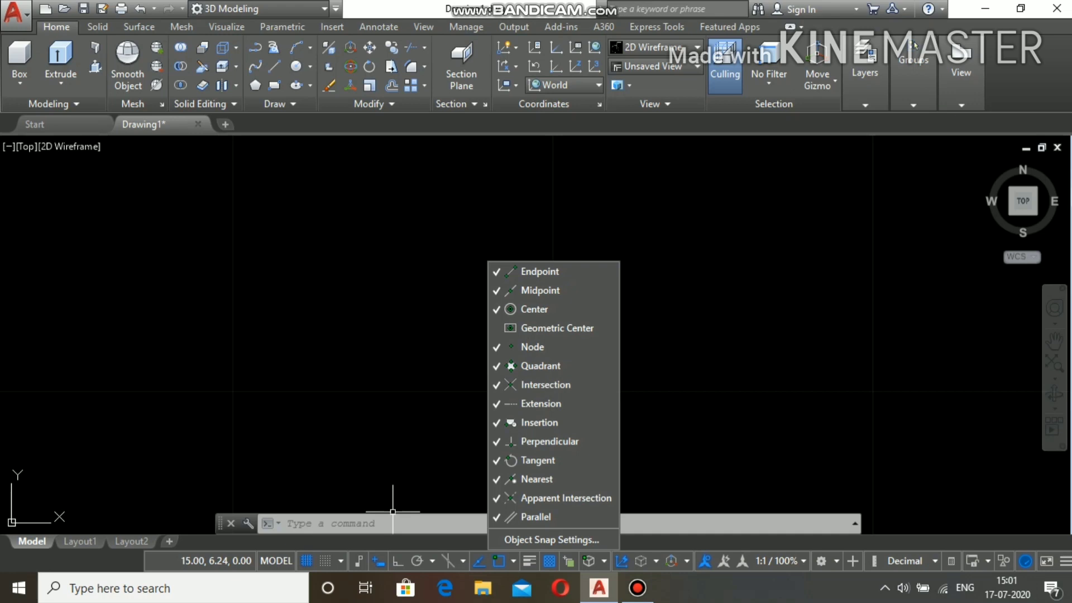
pyautogui.click(438, 315)
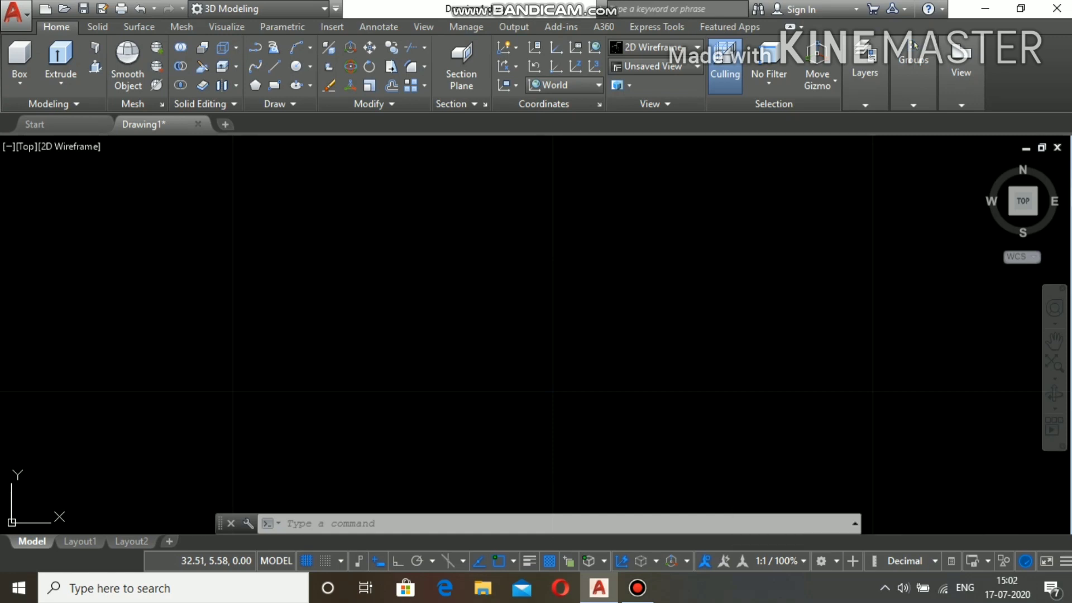
pyautogui.click(779, 561)
pyautogui.press('Escape')
# Draw a horizontal line about 10.5 units long with Ortho mode turned on.
pyautogui.write('l')
pyautogui.press('Return')
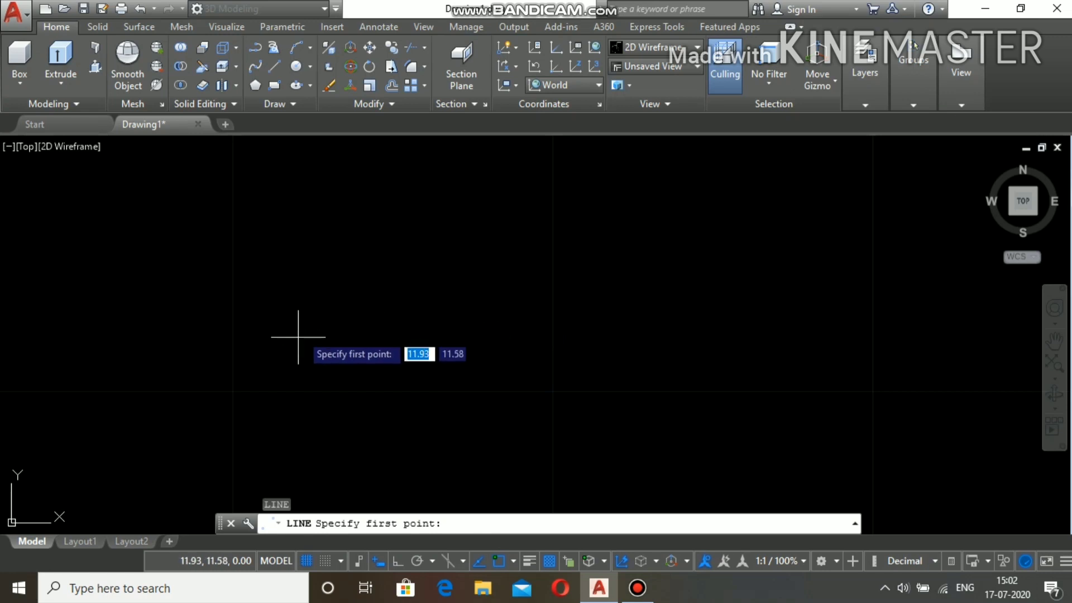
pyautogui.click(320, 285)
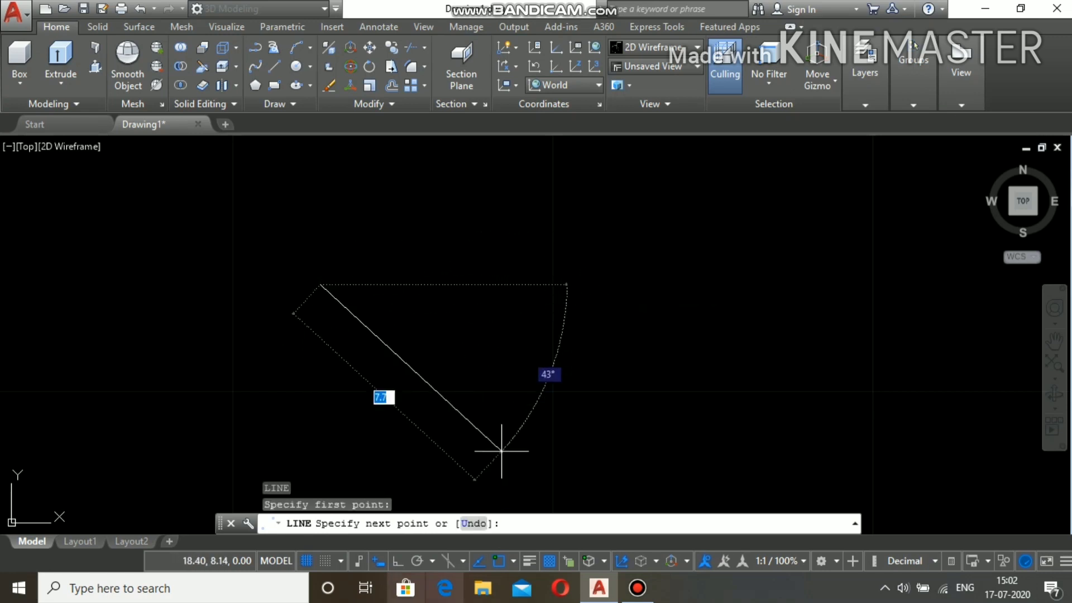
pyautogui.press('F8')
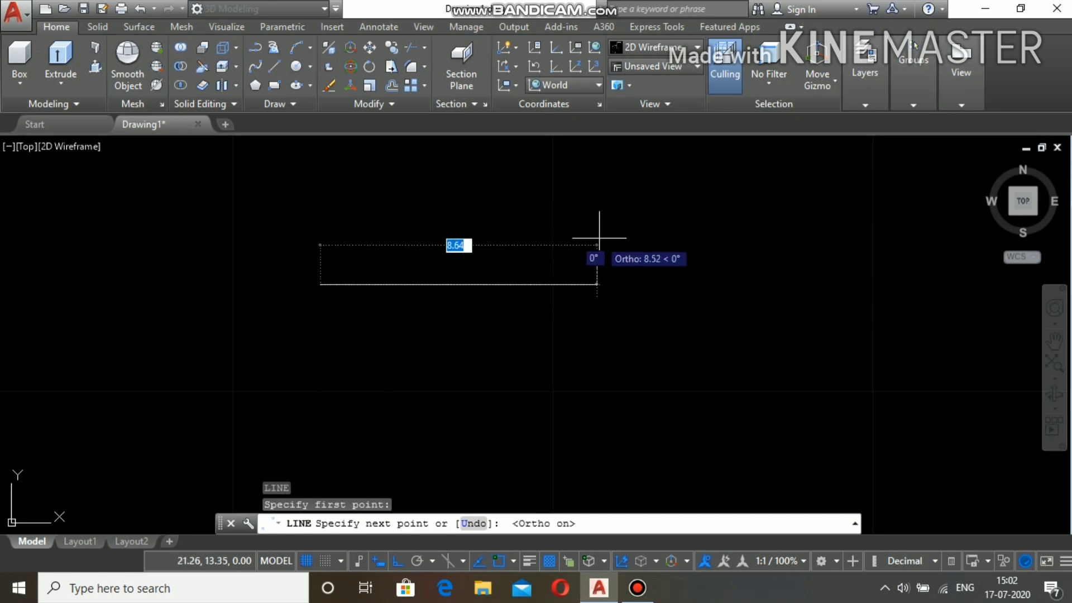
pyautogui.click(657, 241)
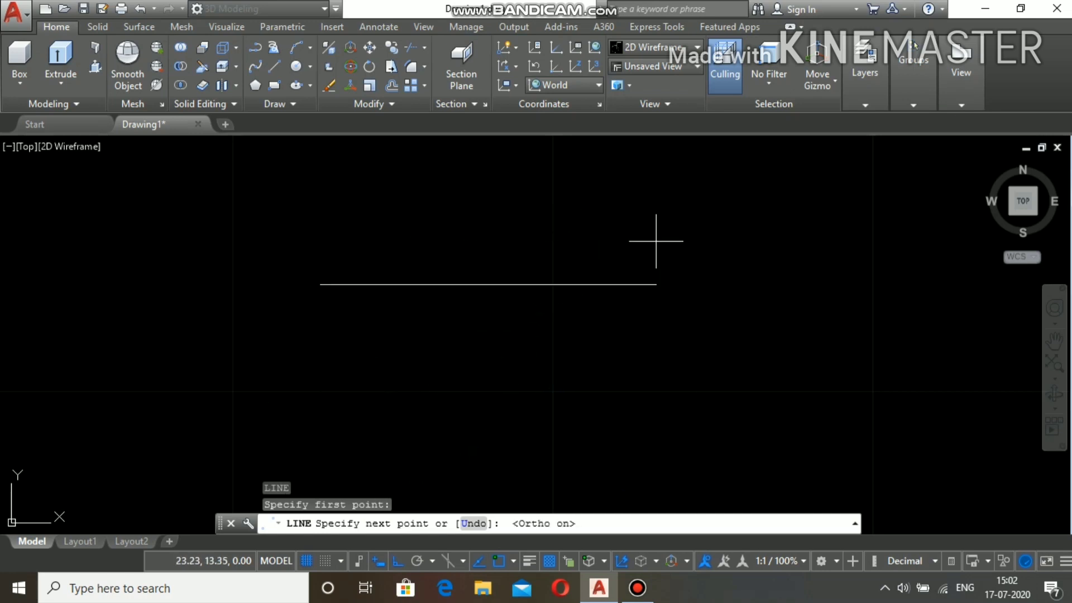
pyautogui.press('Return')
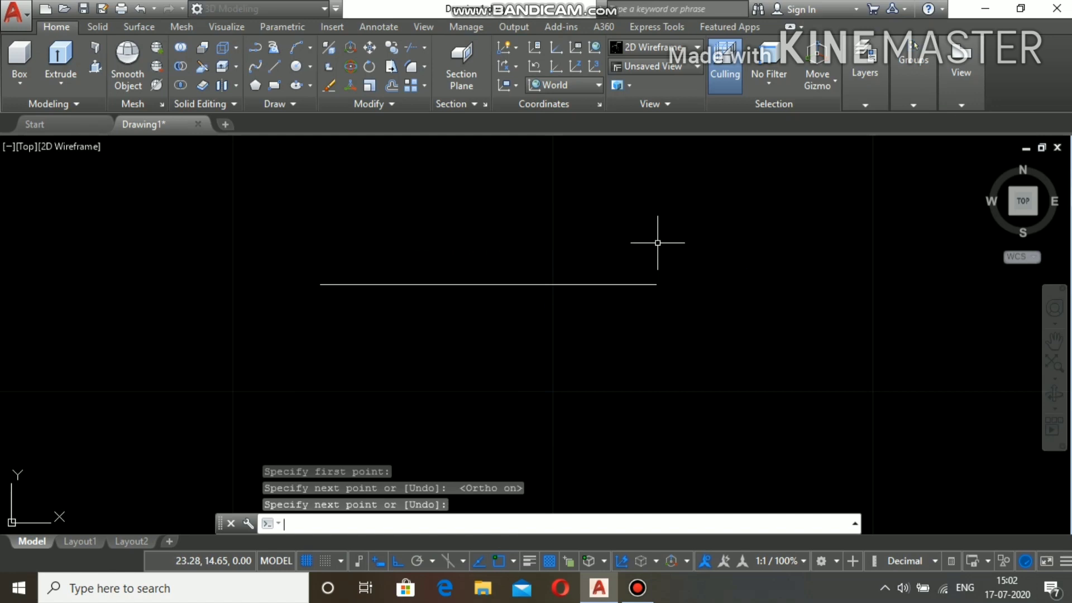
pyautogui.scroll(-2, 635, 258)
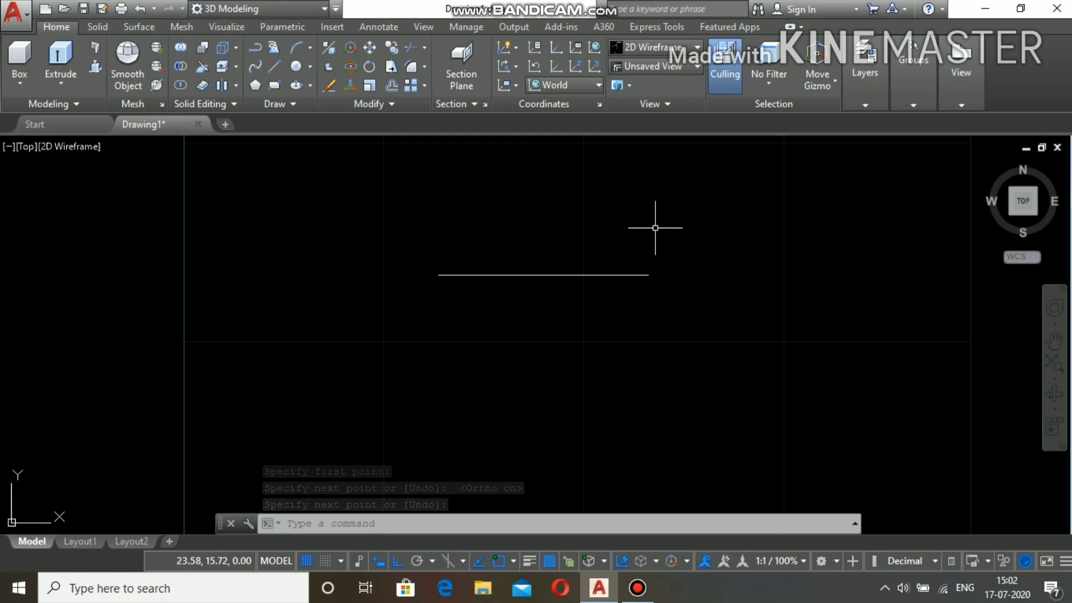
pyautogui.scroll(2, 655, 228)
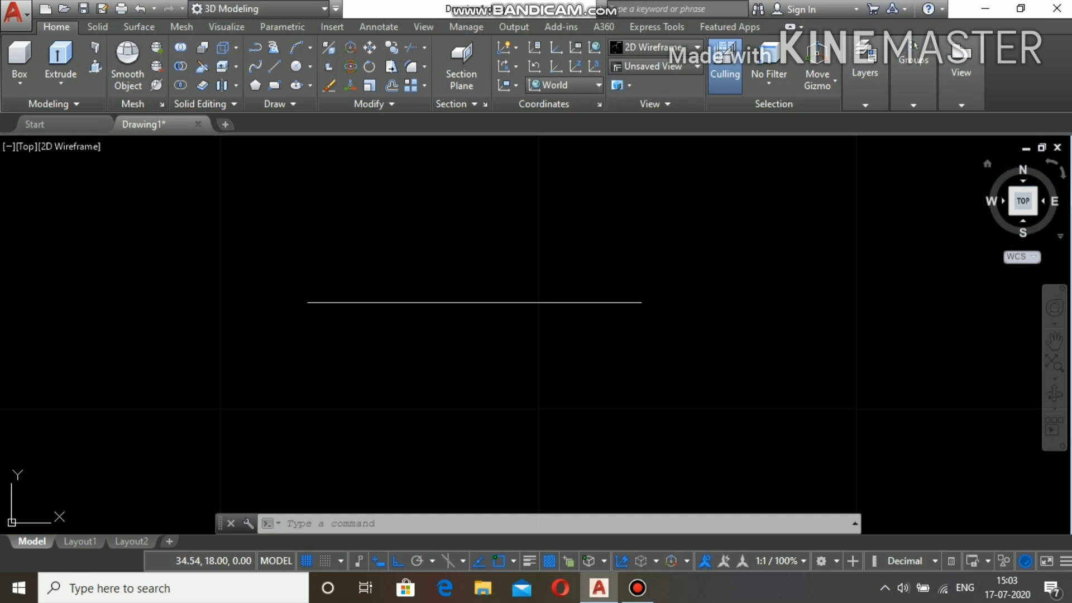
# Switch to the NW Isometric view and raise the line along the Z axis by its midpoint grip.
pyautogui.click(1012, 190)
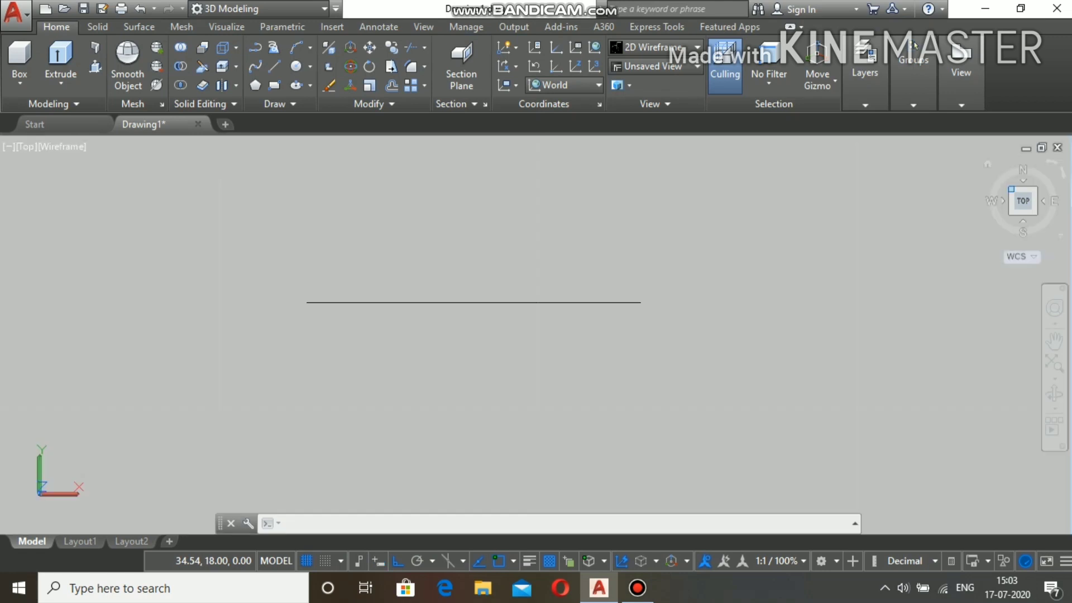
pyautogui.scroll(-5, 675, 217)
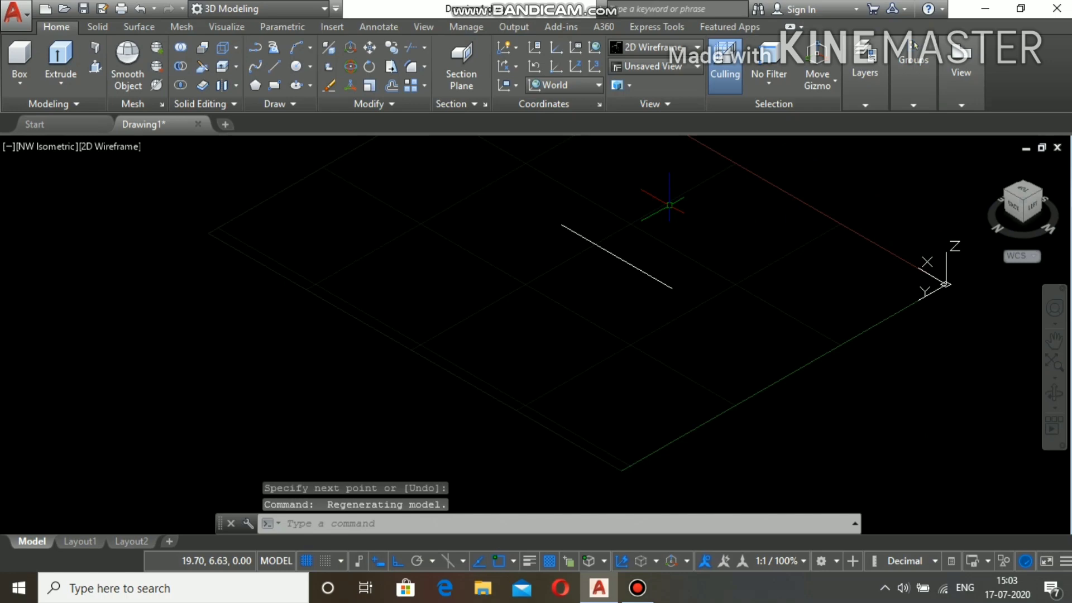
pyautogui.scroll(2, 675, 217)
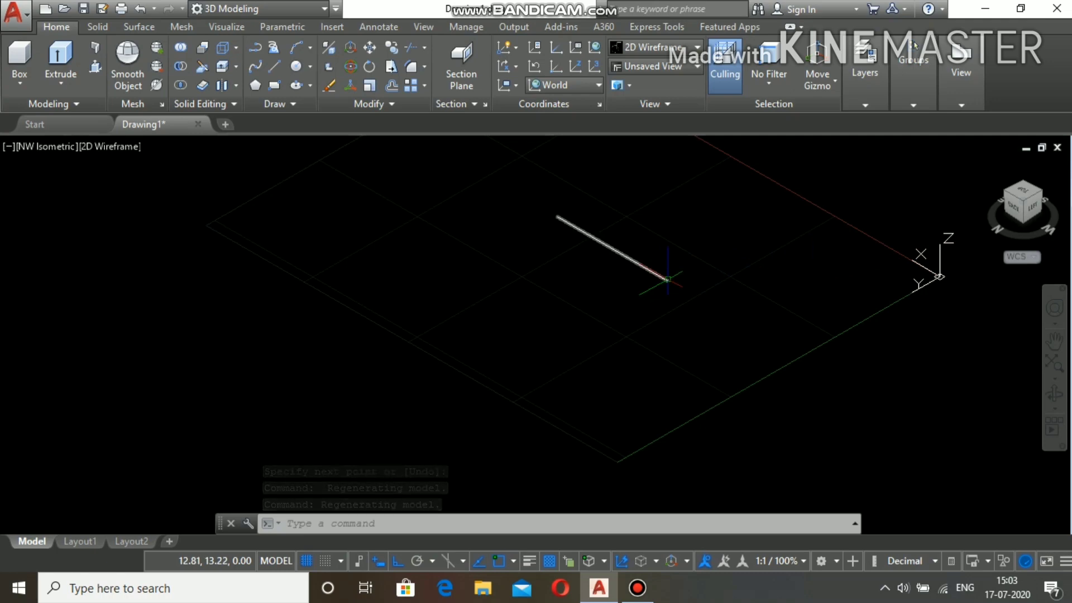
pyautogui.click(668, 279)
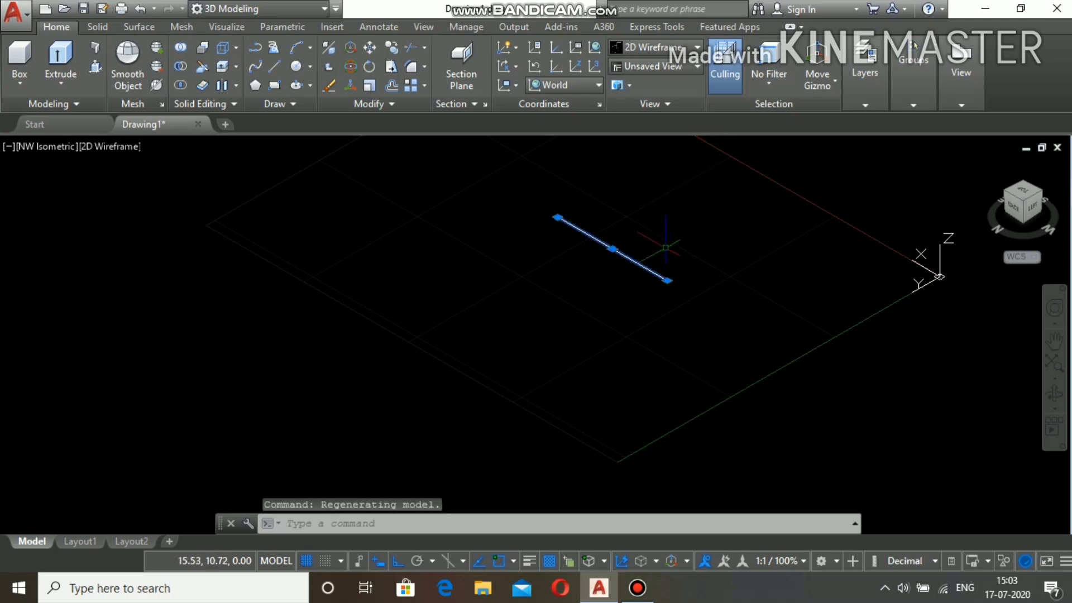
pyautogui.click(612, 249)
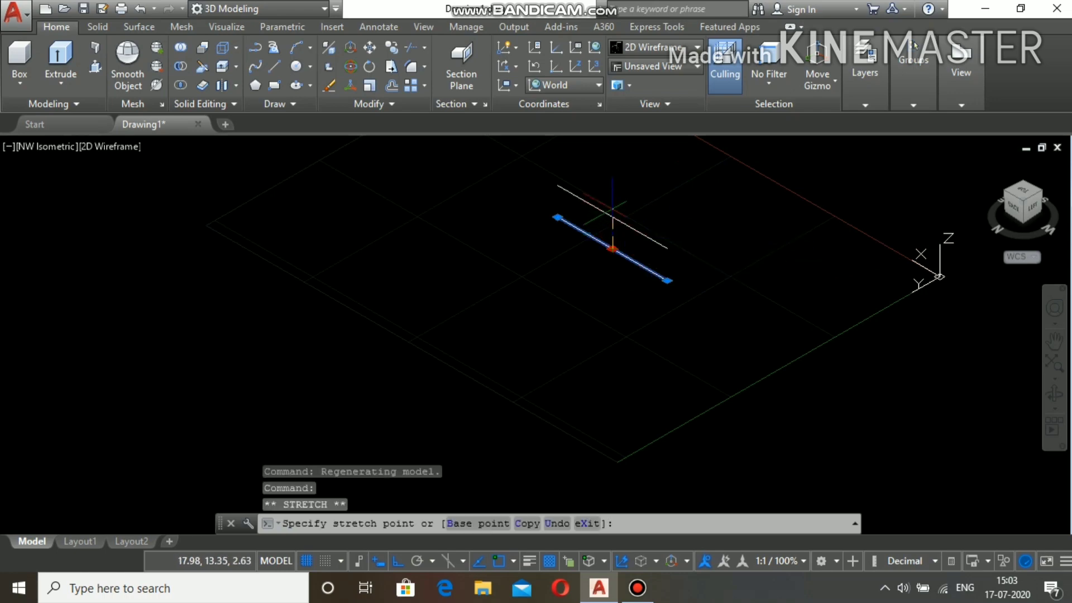
pyautogui.click(613, 208)
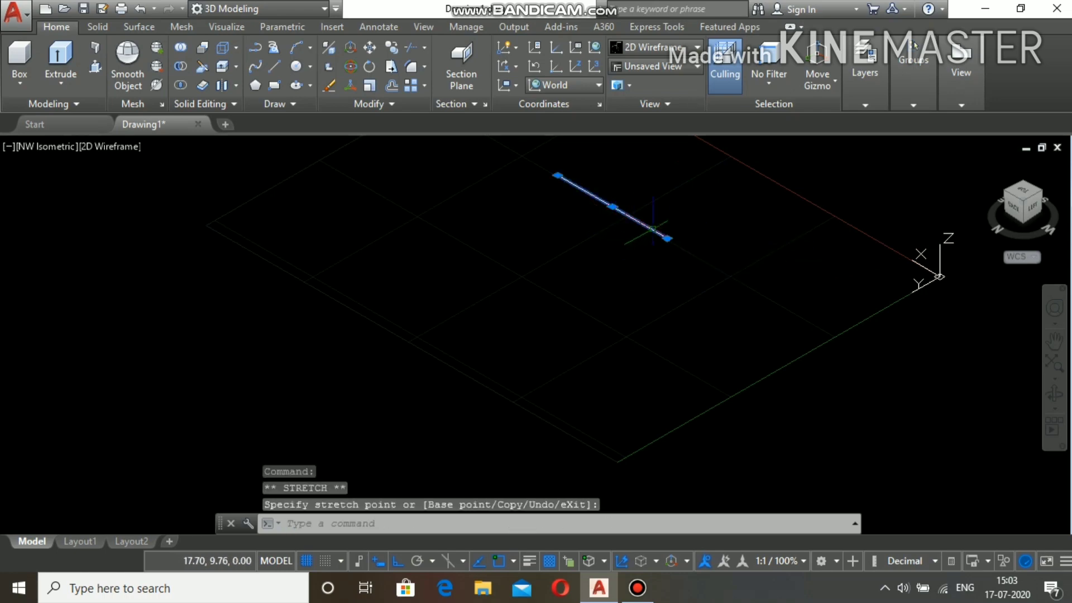
pyautogui.scroll(-3, 681, 230)
pyautogui.scroll(2, 681, 230)
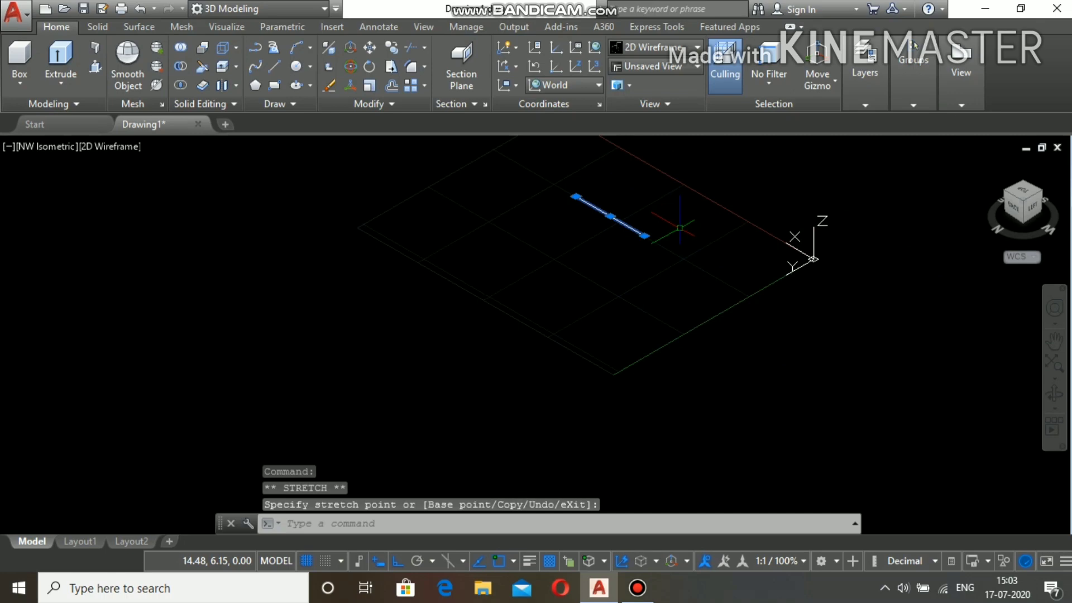
pyautogui.press('Escape')
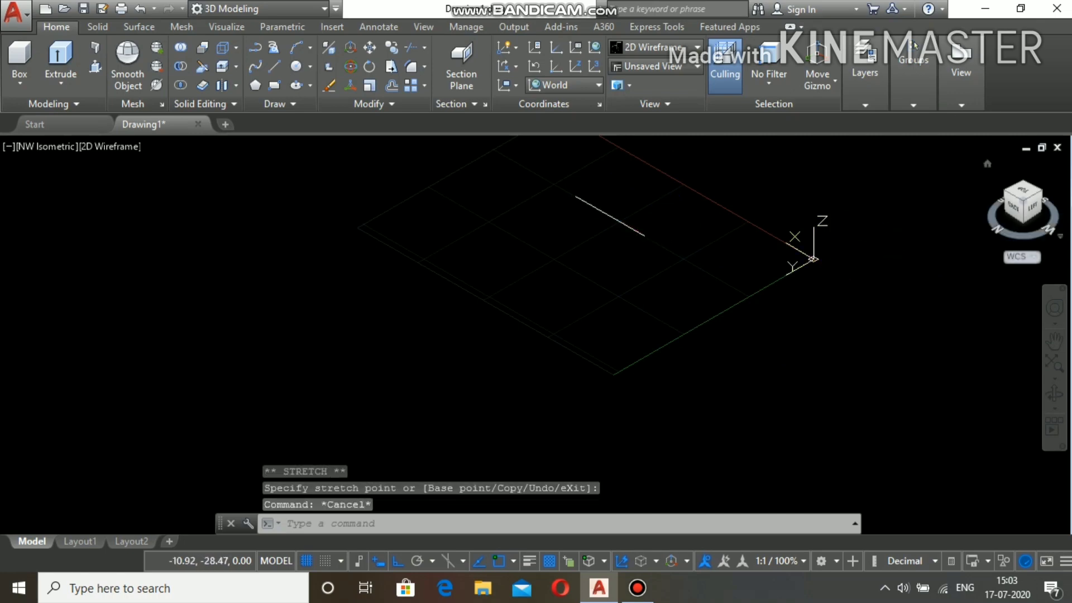
# View the line from the Back and SW Isometric directions.
pyautogui.click(1013, 206)
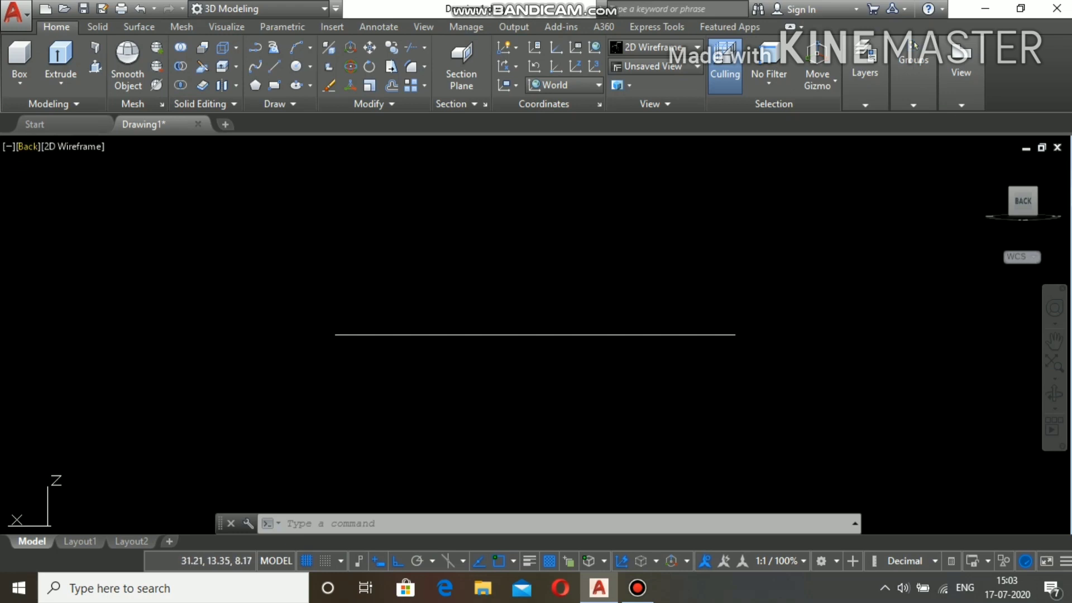
pyautogui.click(28, 146)
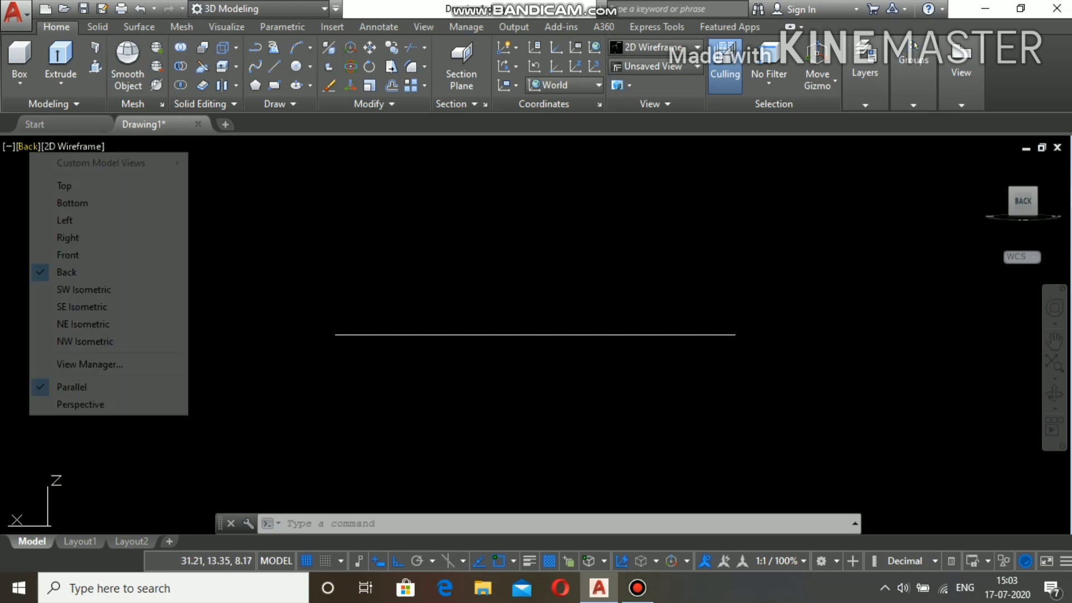
pyautogui.click(83, 289)
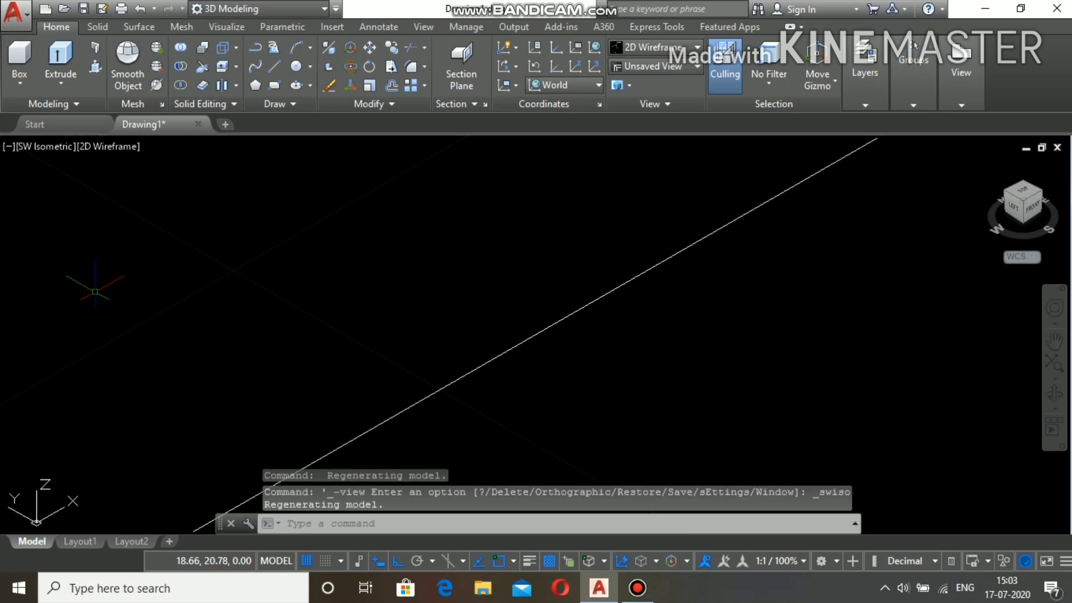
pyautogui.scroll(-3, 99, 267)
pyautogui.scroll(4, 101, 266)
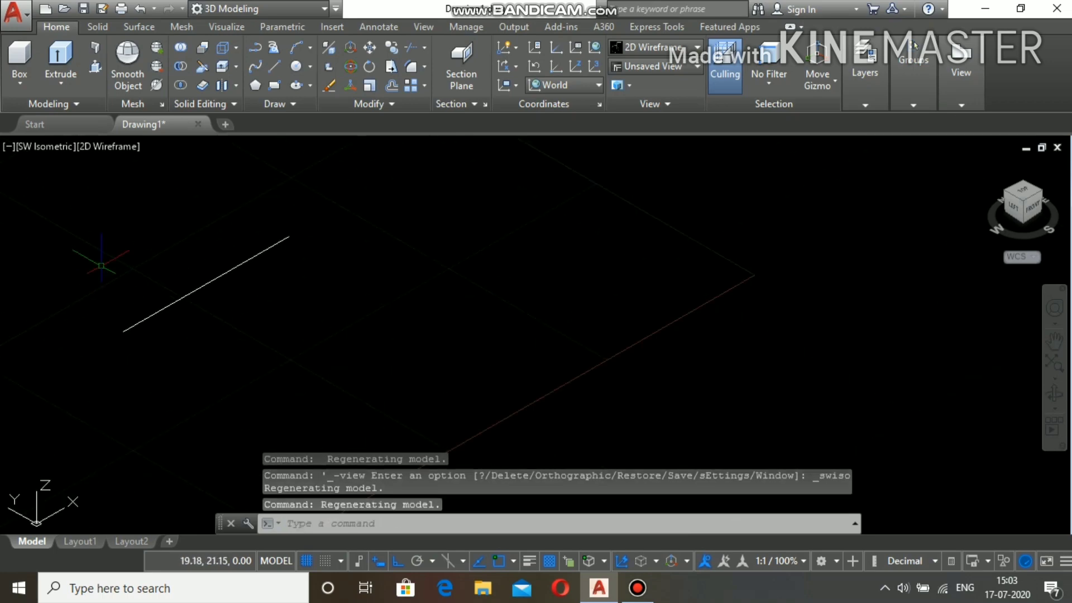
# View the line from the Bottom direction.
pyautogui.click(50, 147)
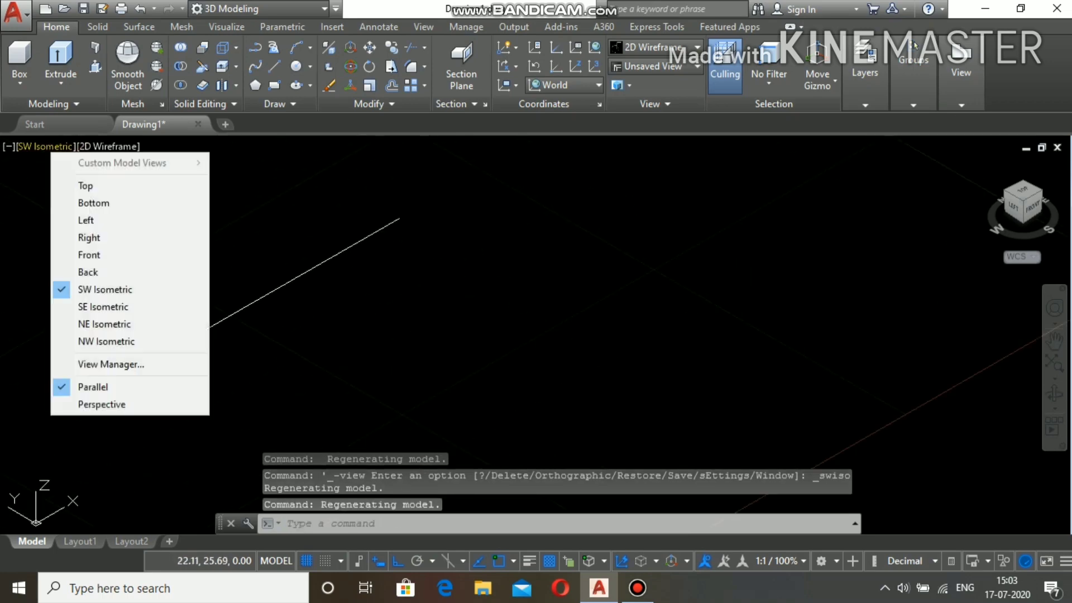
pyautogui.click(93, 203)
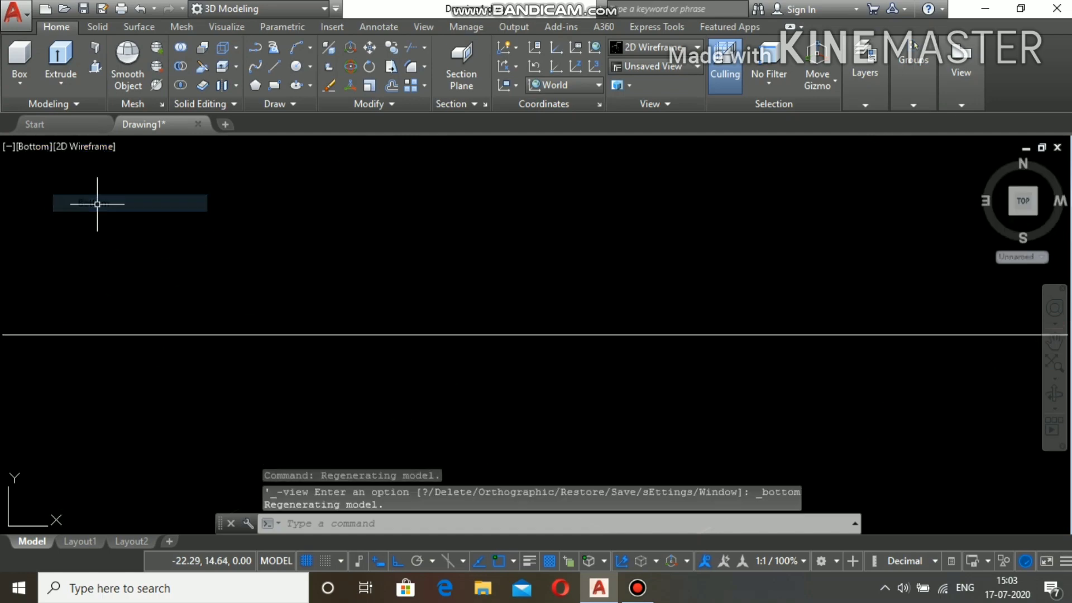
pyautogui.scroll(3, 95, 201)
pyautogui.scroll(-4, 97, 221)
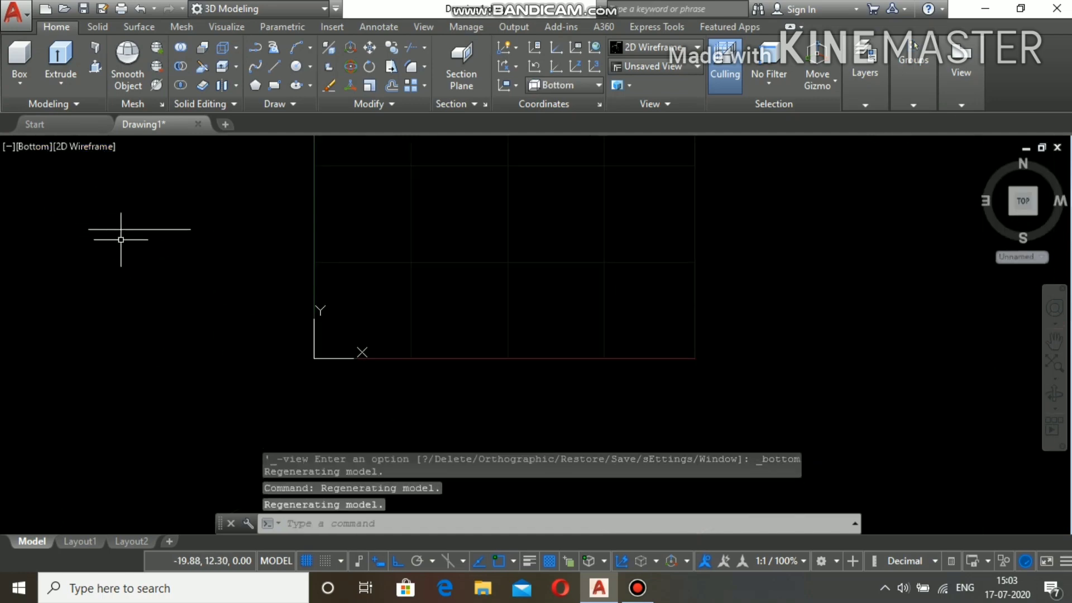
pyautogui.scroll(4, 110, 235)
# Return the model to the Top view.
pyautogui.click(34, 147)
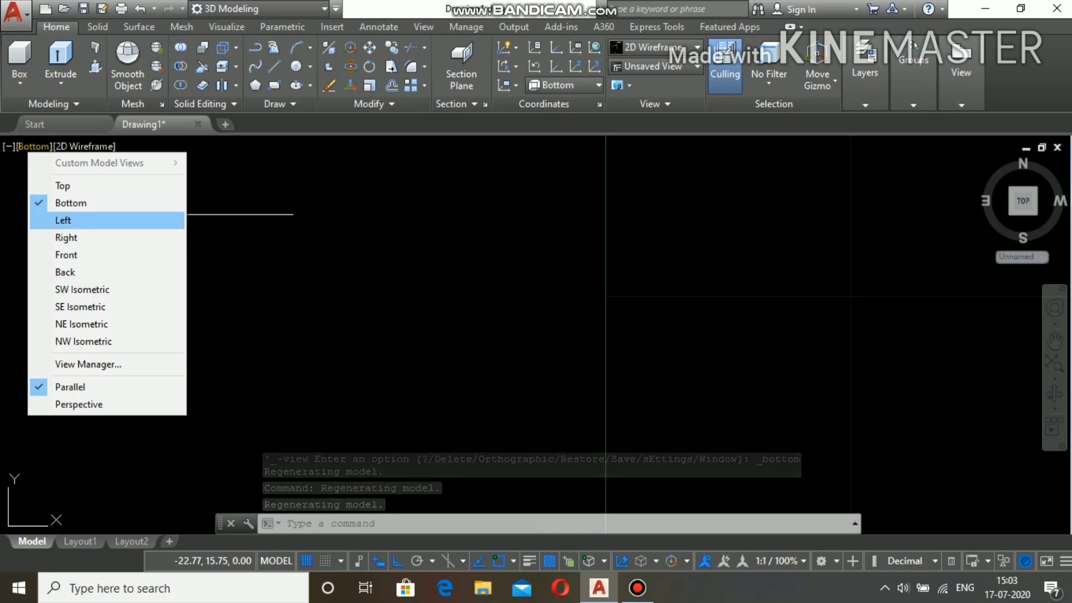
pyautogui.click(109, 186)
pyautogui.scroll(-4, 332, 347)
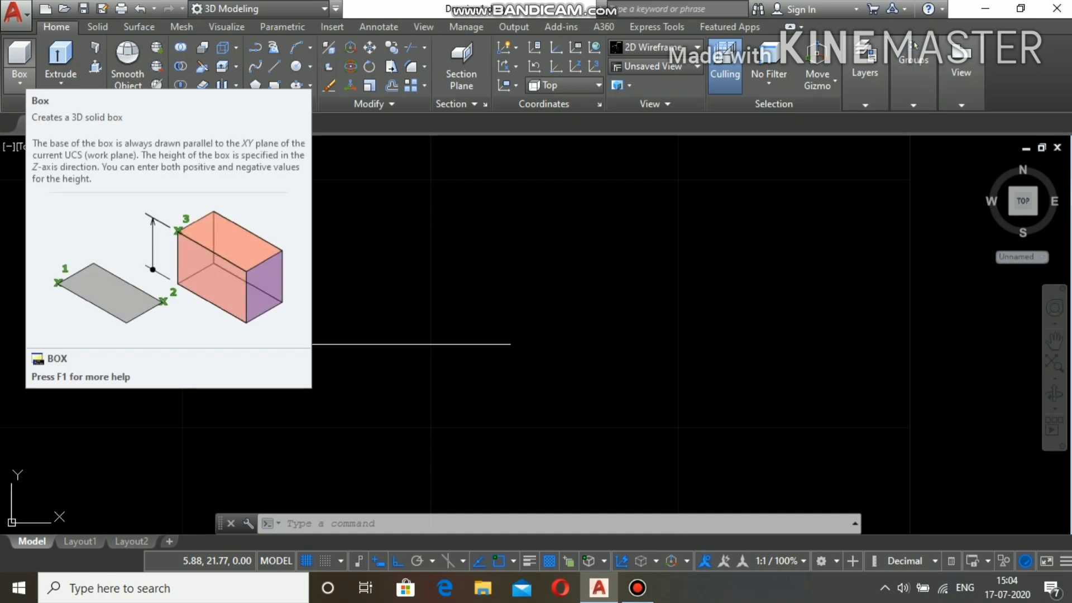
# Create a solid box above the line with a base 20 long by about 3.34 wide and a height of 20.
pyautogui.click(19, 81)
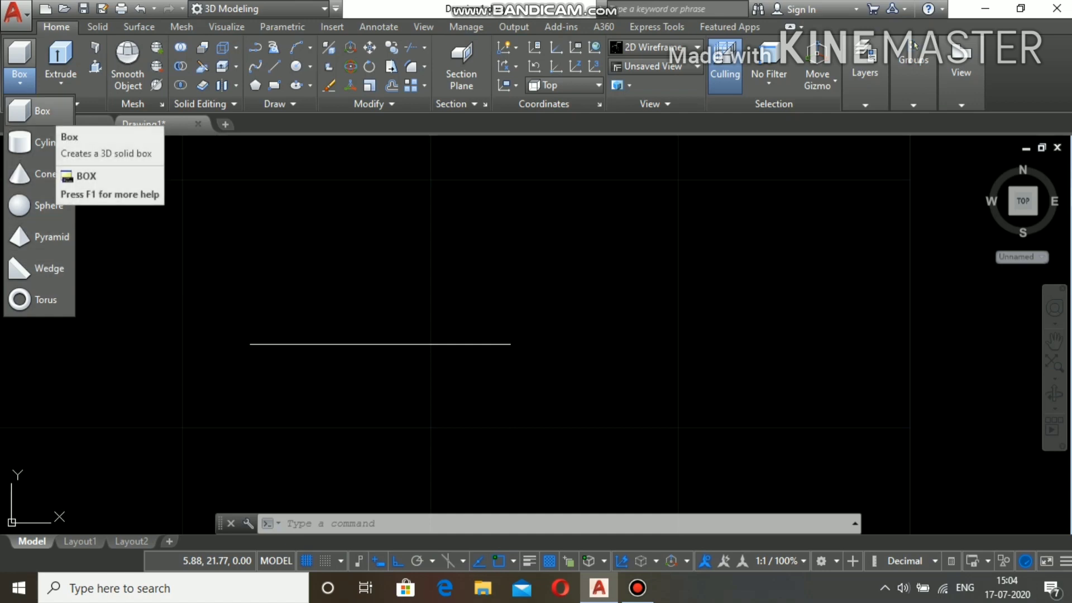
pyautogui.press('Escape')
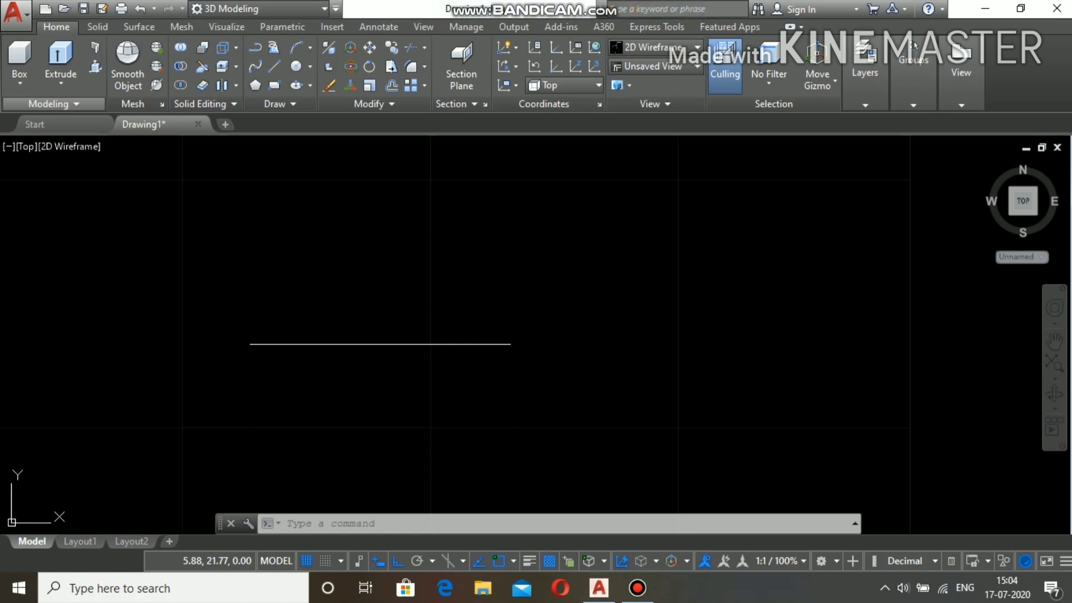
pyautogui.scroll(2, 244, 245)
pyautogui.write('box')
pyautogui.press('Return')
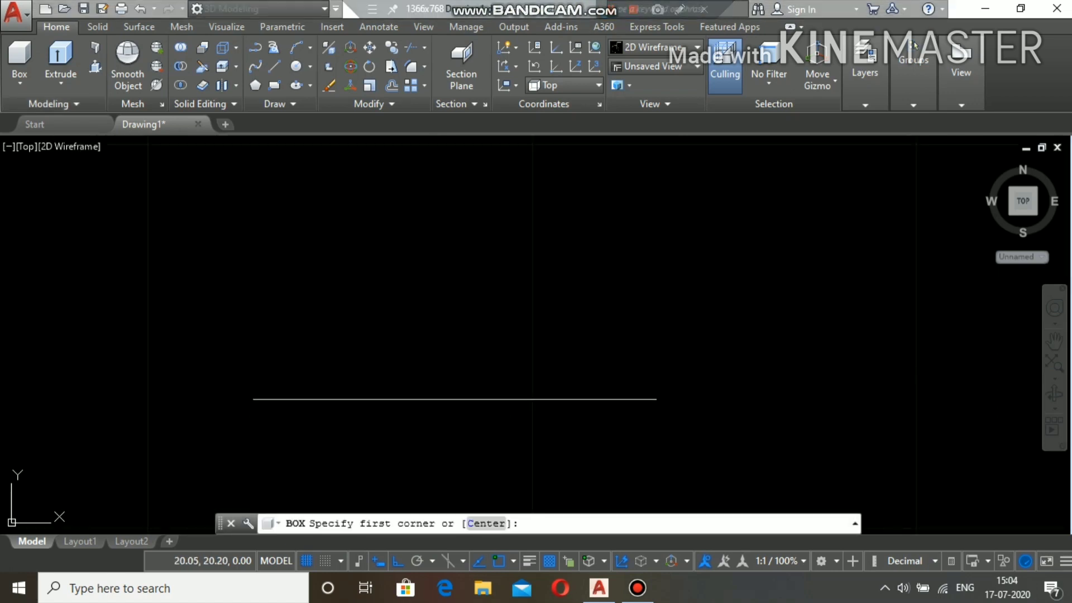
pyautogui.click(315, 182)
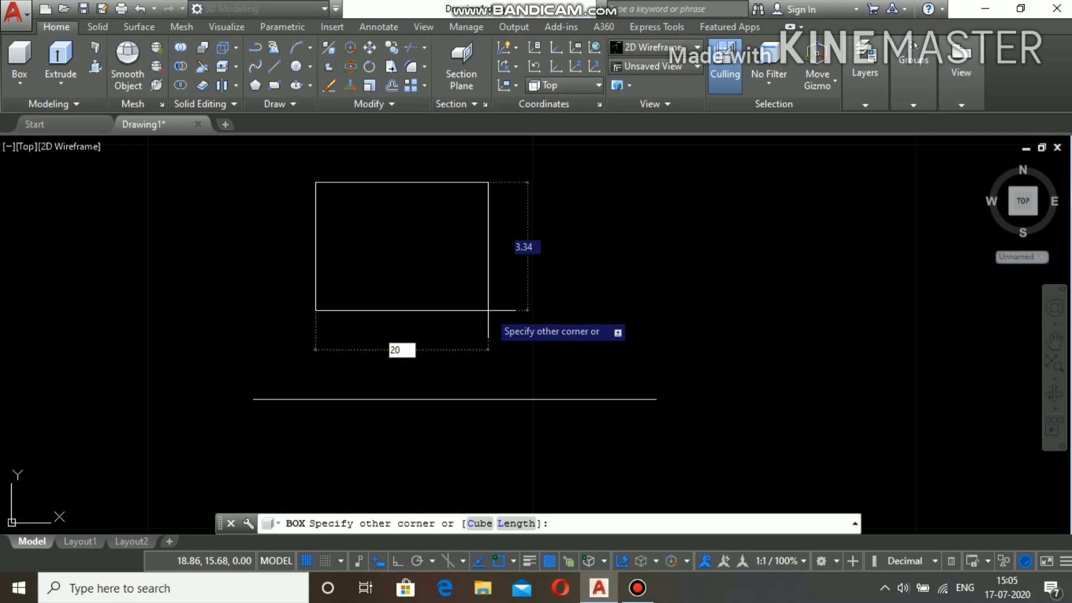
pyautogui.write('20')
pyautogui.press('Return')
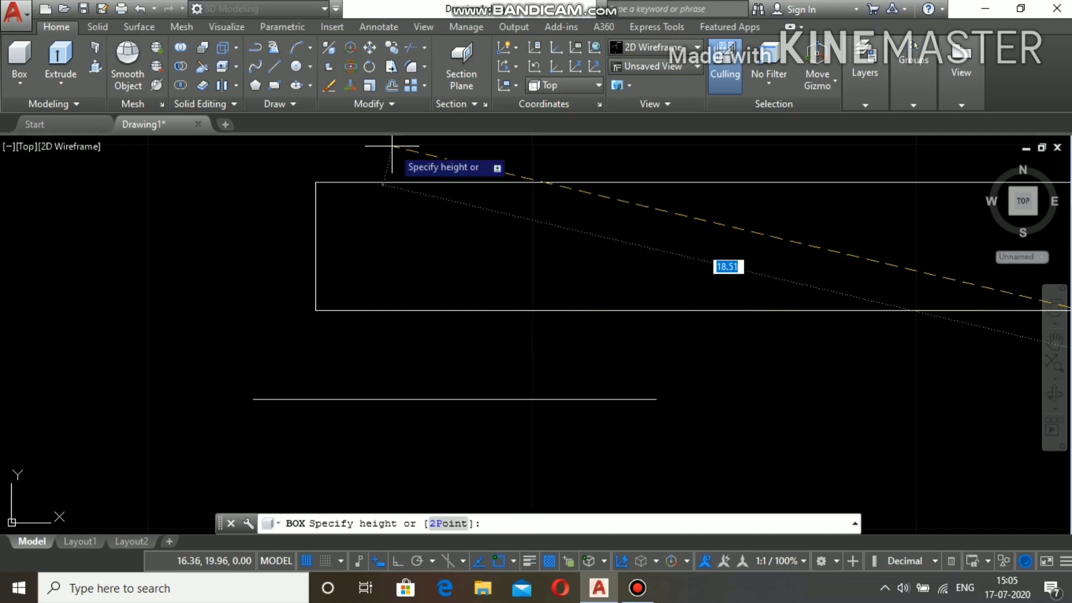
pyautogui.scroll(-3, 240, 240)
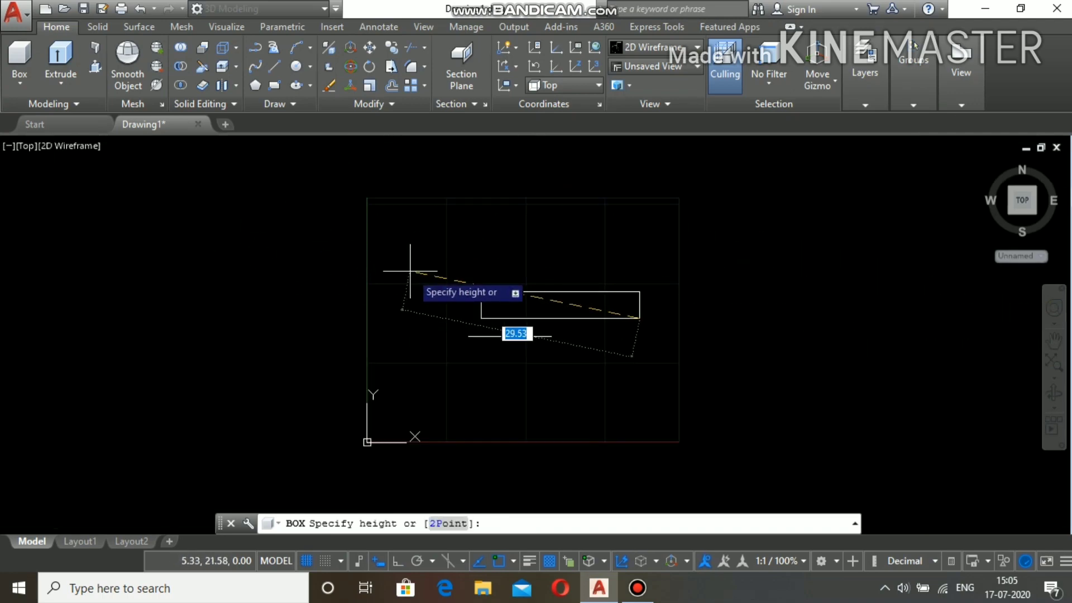
pyautogui.scroll(5, 628, 270)
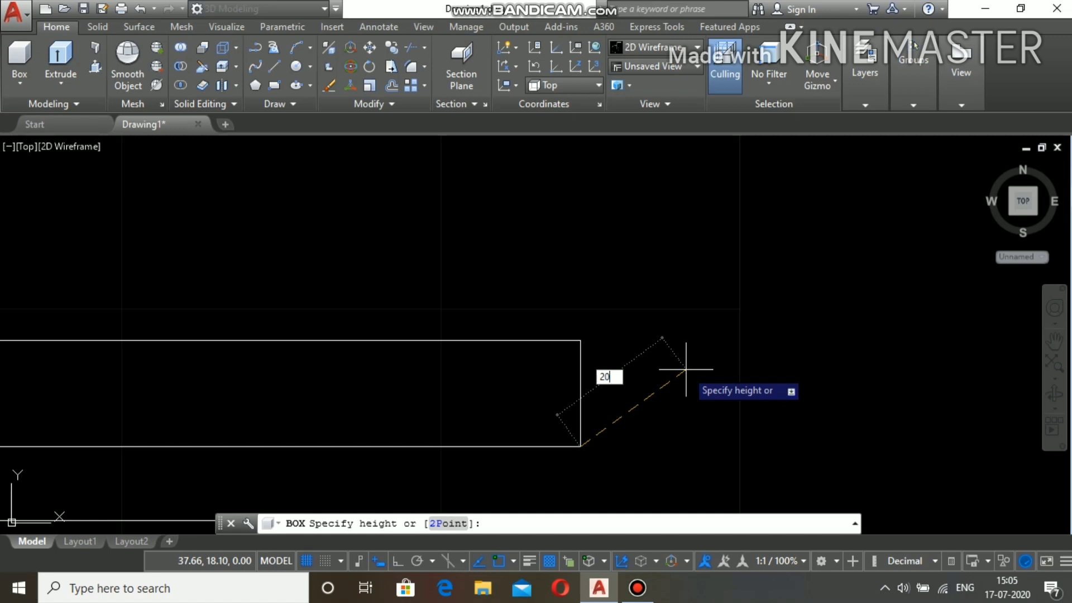
pyautogui.press('Escape')
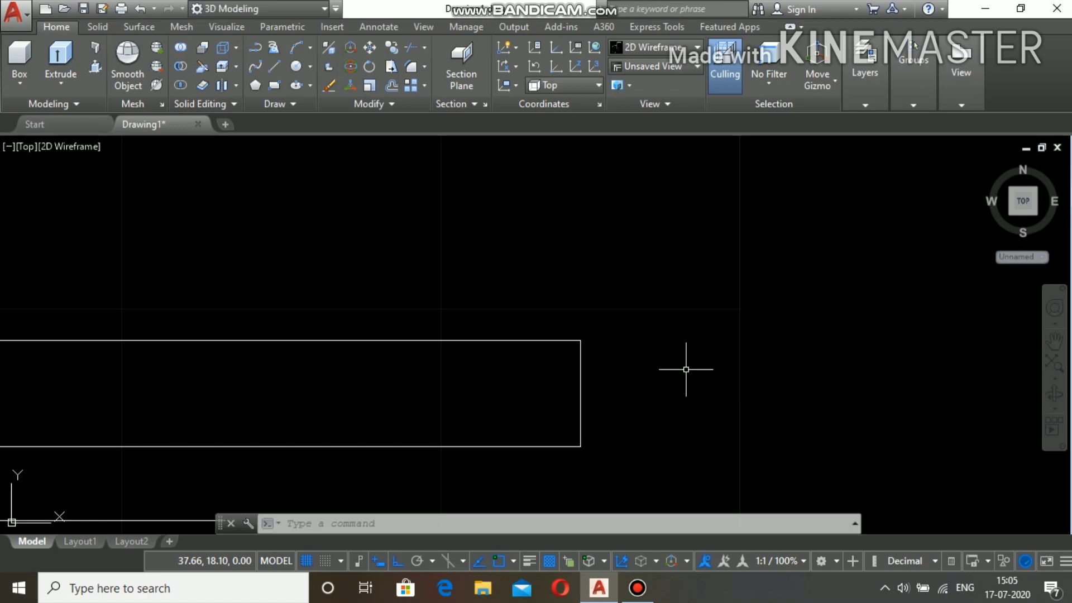
# Zoom to the whole drawing and switch the model to the SW Isometric view.
pyautogui.scroll(-2, 687, 369)
pyautogui.write('z')
pyautogui.press('Return')
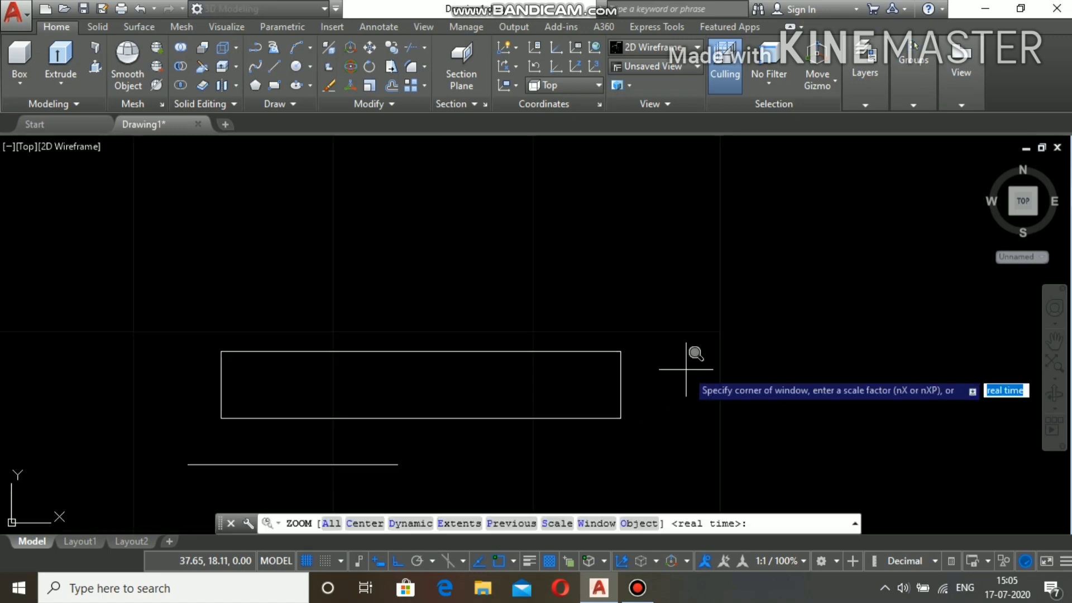
pyautogui.write('a')
pyautogui.press('Return')
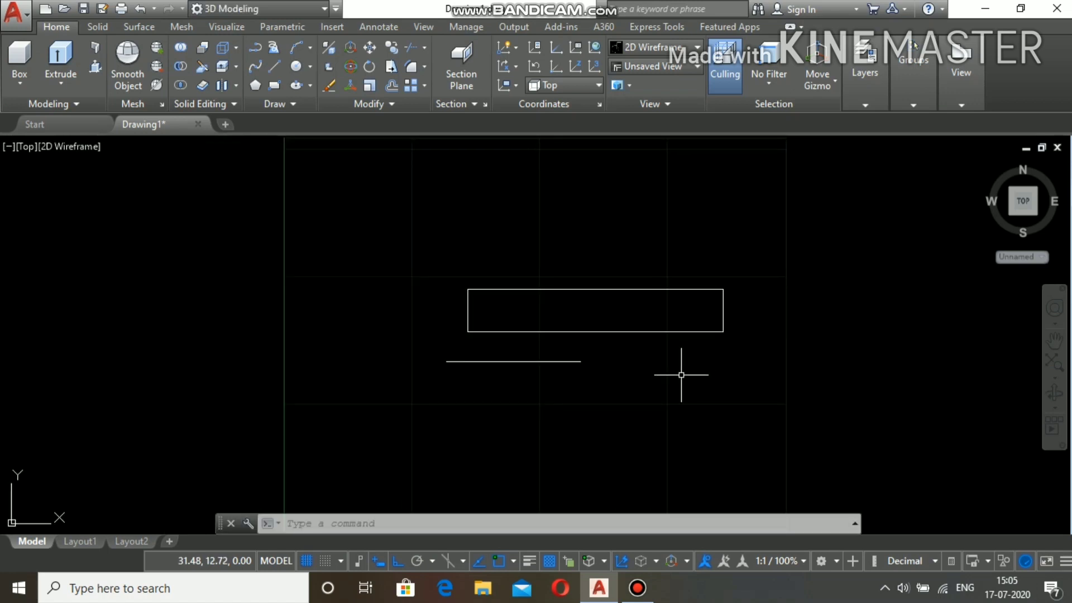
pyautogui.scroll(2, 642, 341)
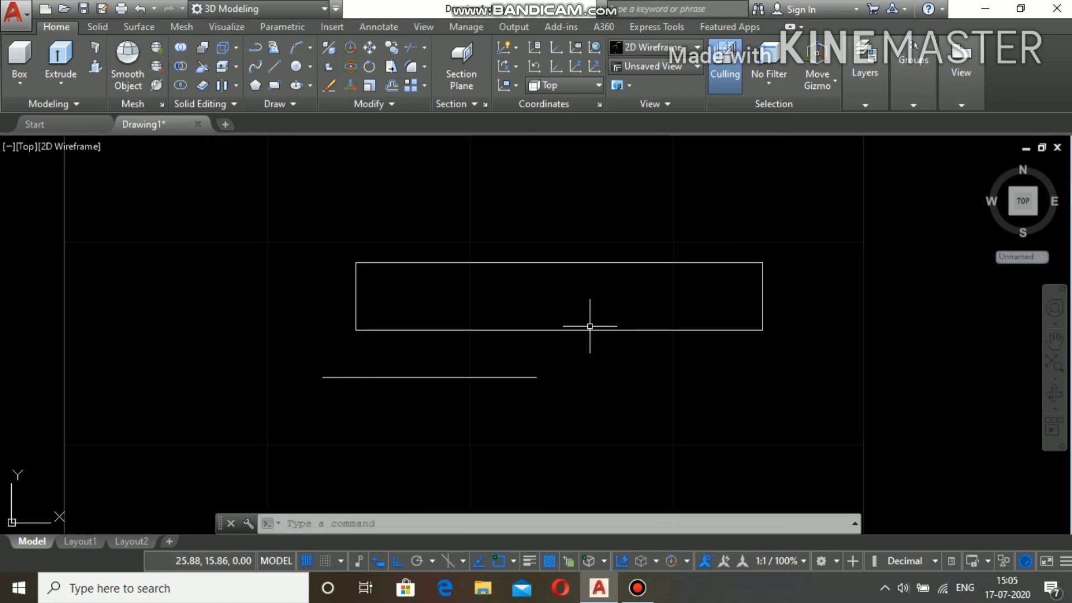
pyautogui.scroll(2, 590, 326)
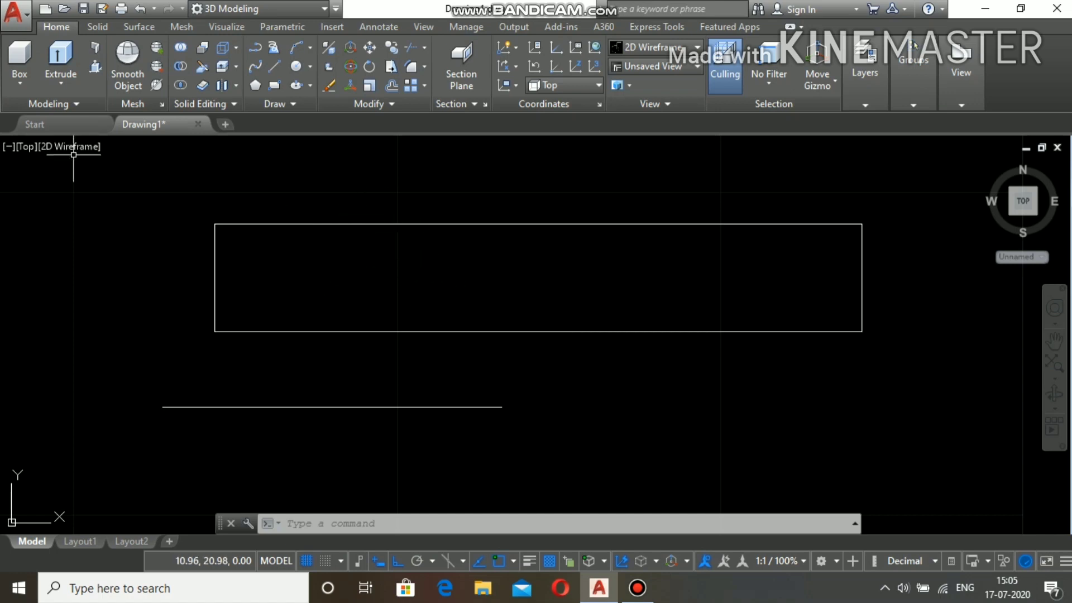
pyautogui.click(25, 146)
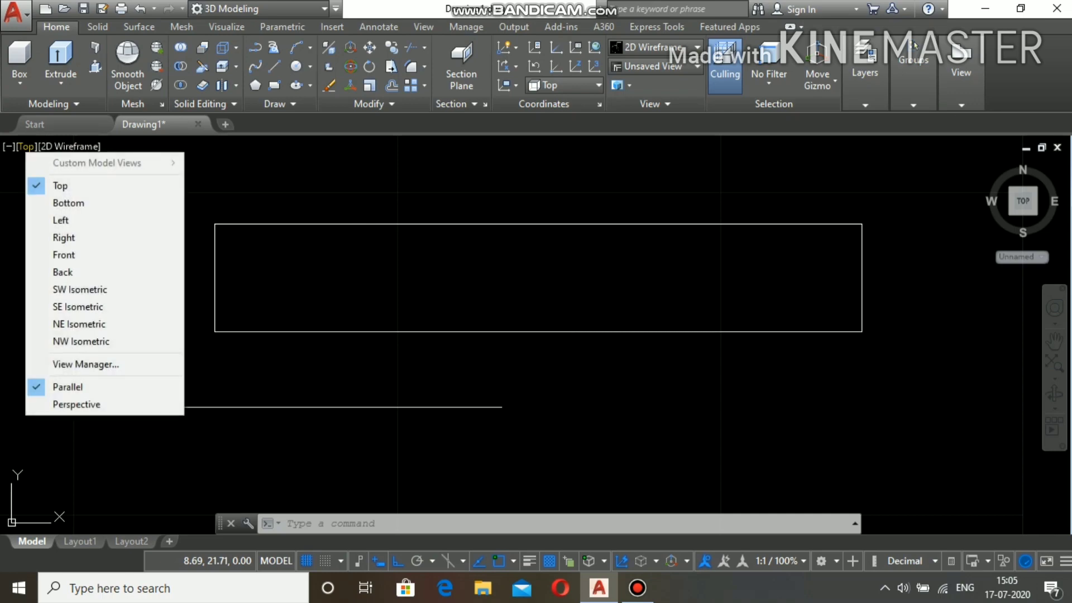
pyautogui.click(80, 290)
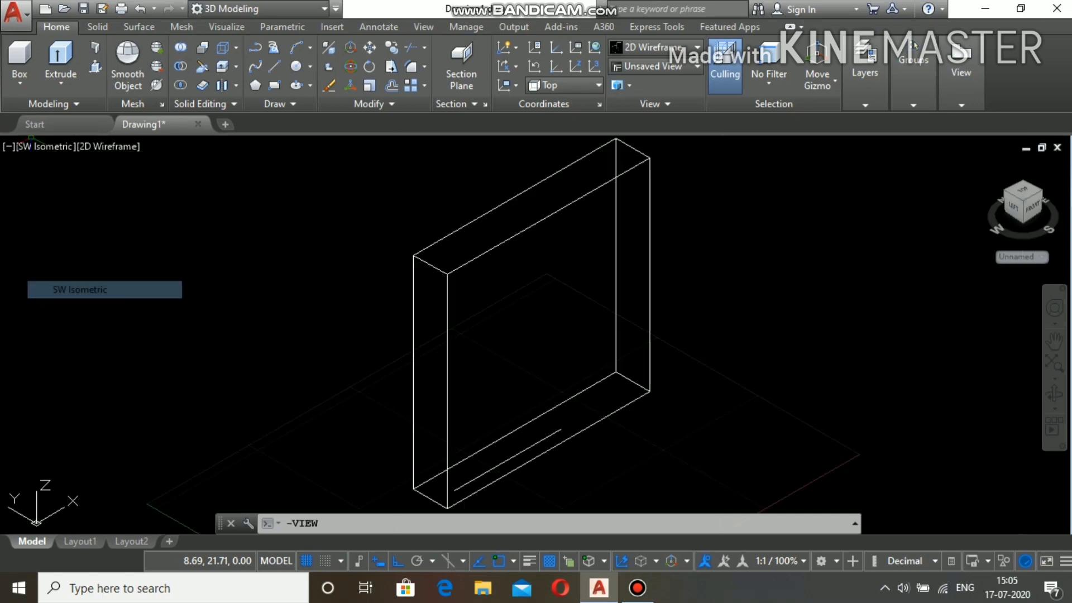
# Erase the test line lying at the base of the box.
pyautogui.scroll(-2, 325, 258)
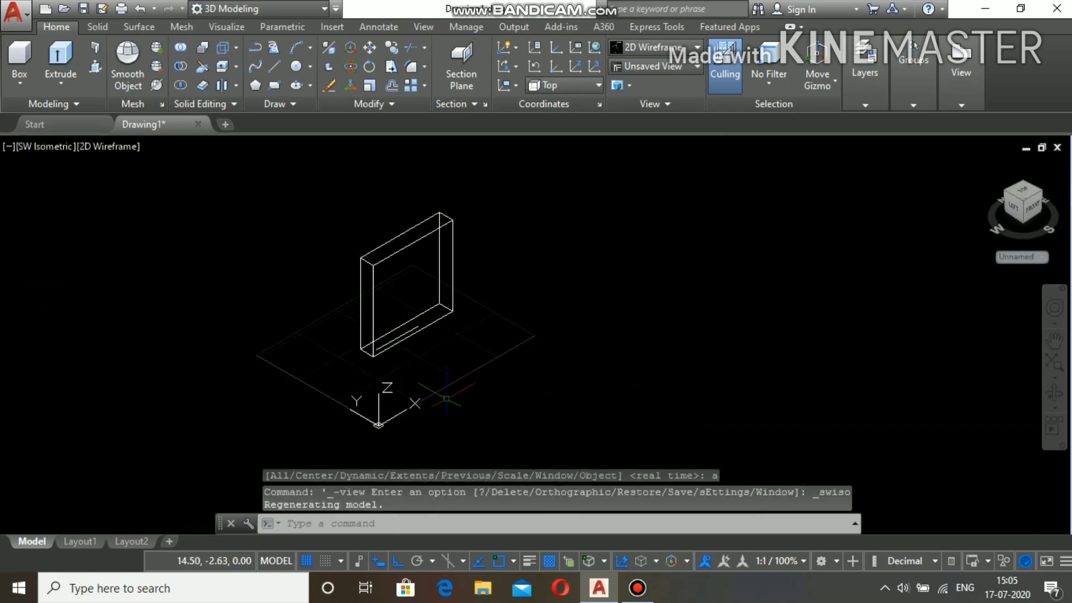
pyautogui.scroll(3, 447, 398)
pyautogui.scroll(-1, 391, 330)
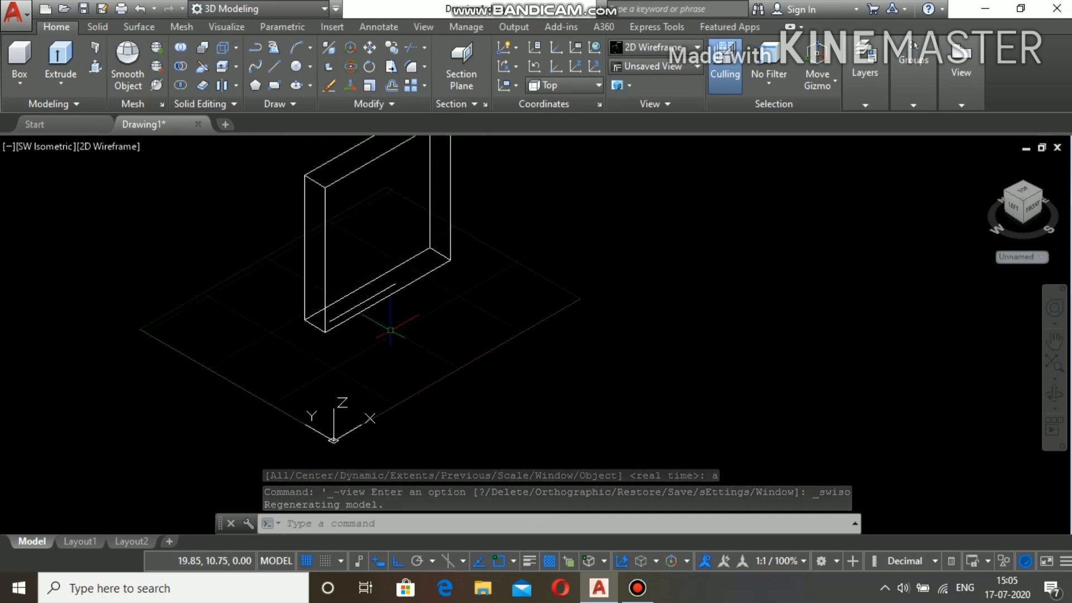
pyautogui.write('E')
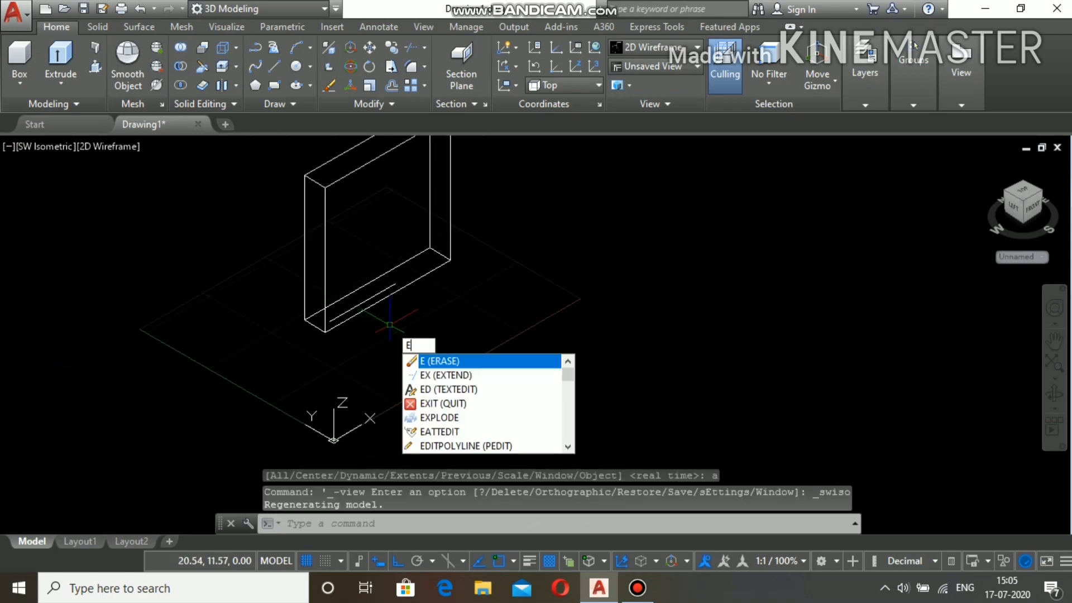
pyautogui.press('Return')
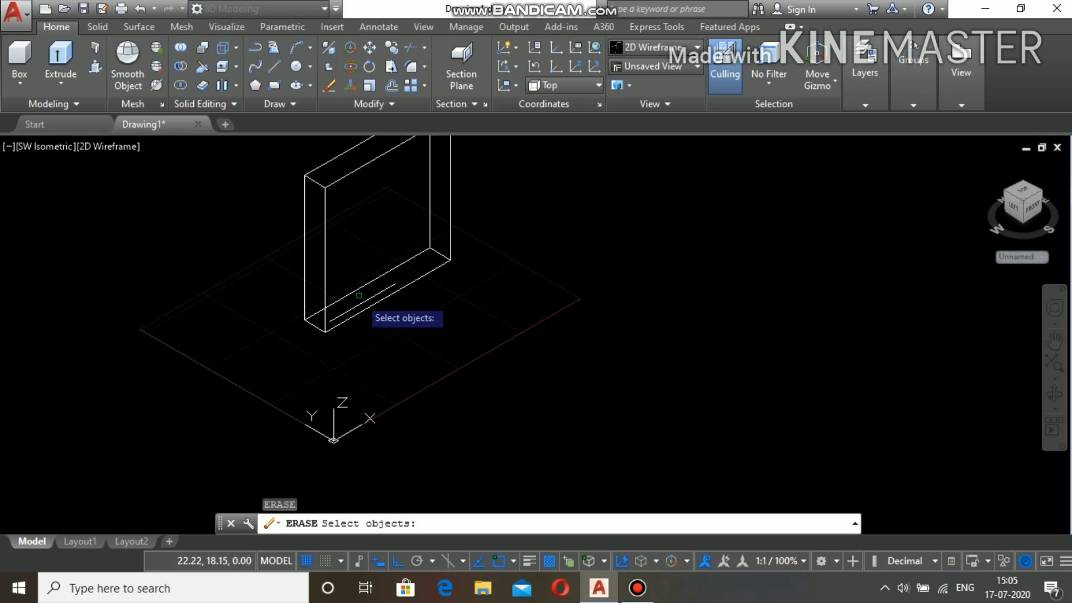
pyautogui.click(362, 301)
pyautogui.press('Return')
# Examine the wireframe box up close and from farther away in the SW Isometric view.
pyautogui.scroll(-2, 363, 299)
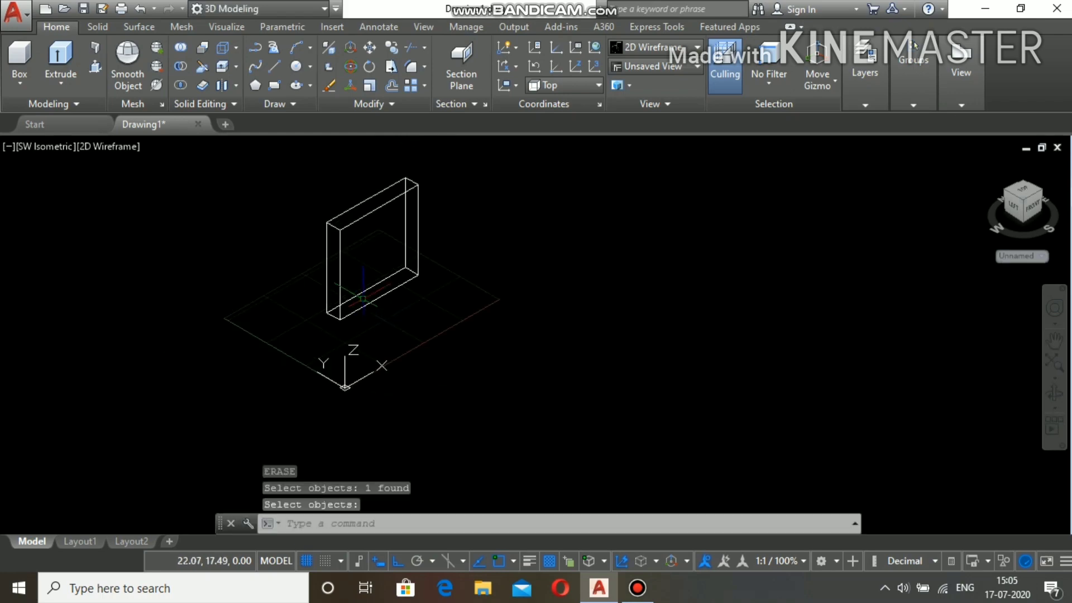
pyautogui.scroll(2, 362, 295)
pyautogui.scroll(-2, 358, 266)
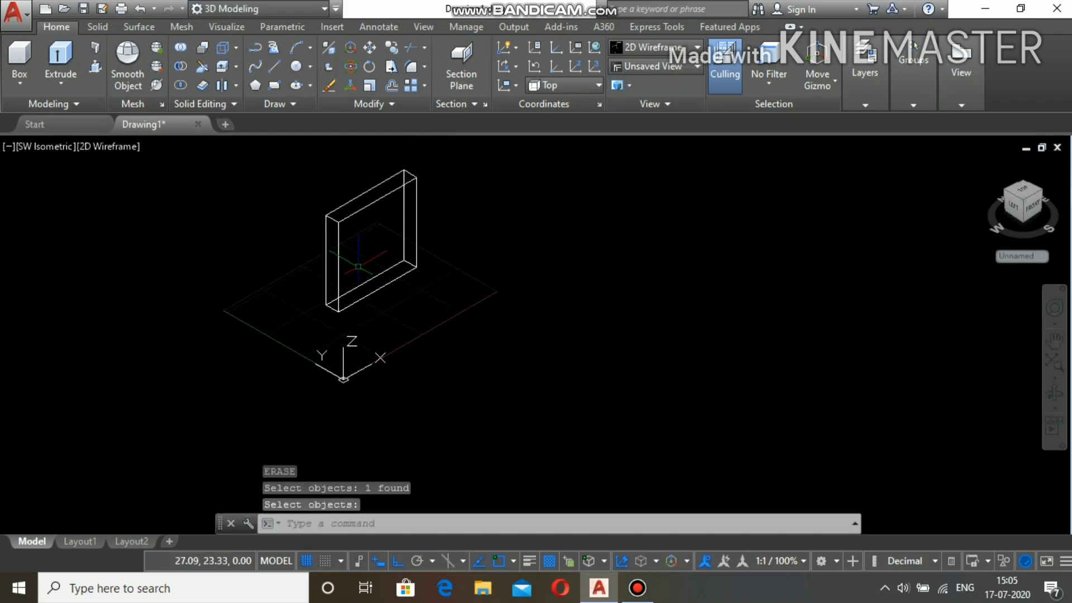
pyautogui.scroll(4, 351, 202)
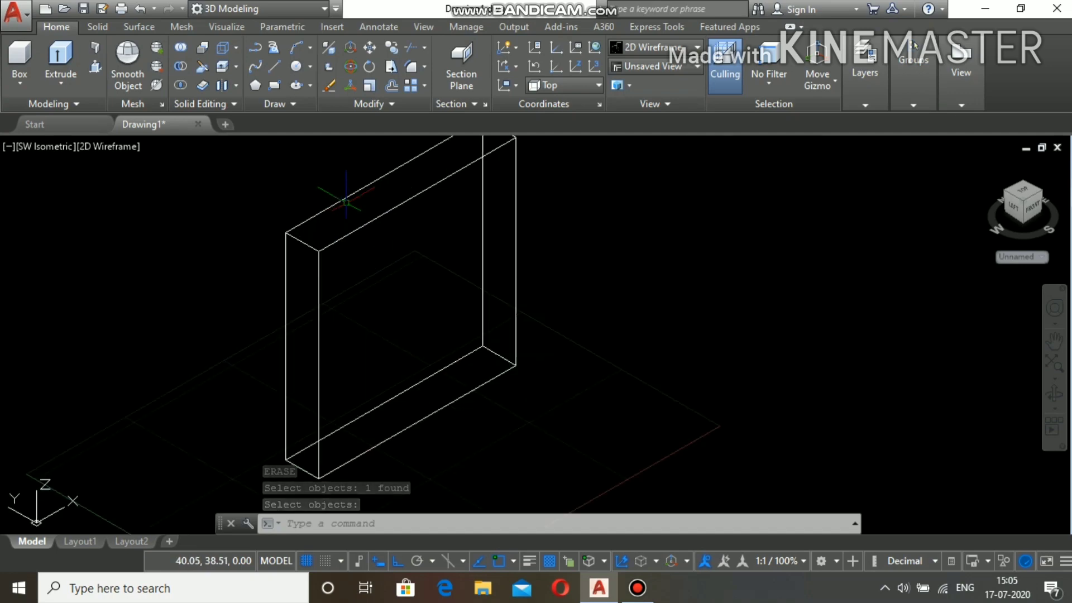
pyautogui.scroll(-2, 346, 202)
pyautogui.scroll(2, 361, 248)
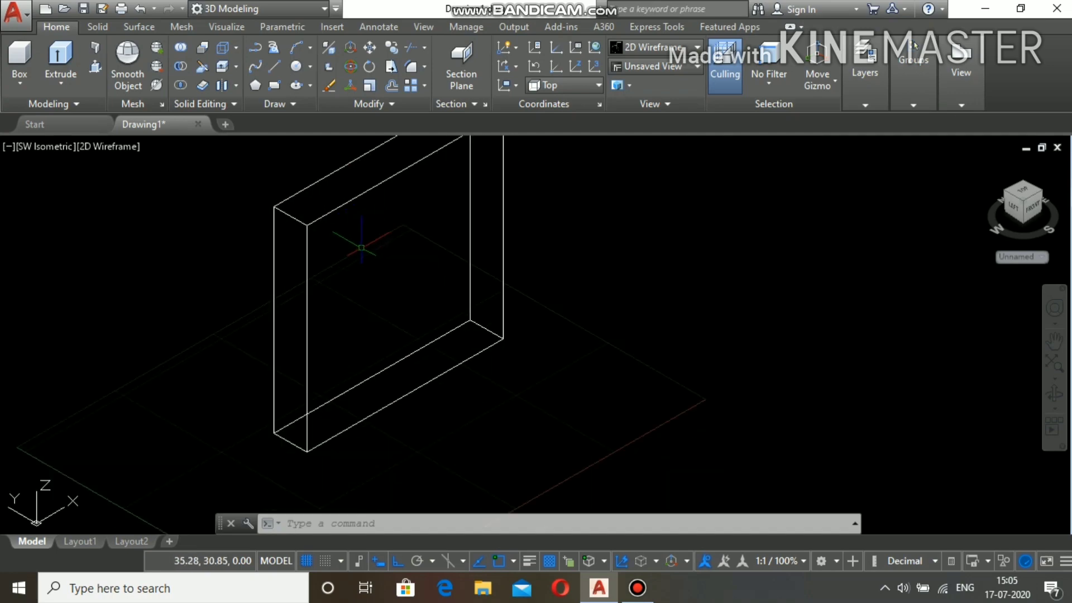
pyautogui.scroll(-2, 361, 246)
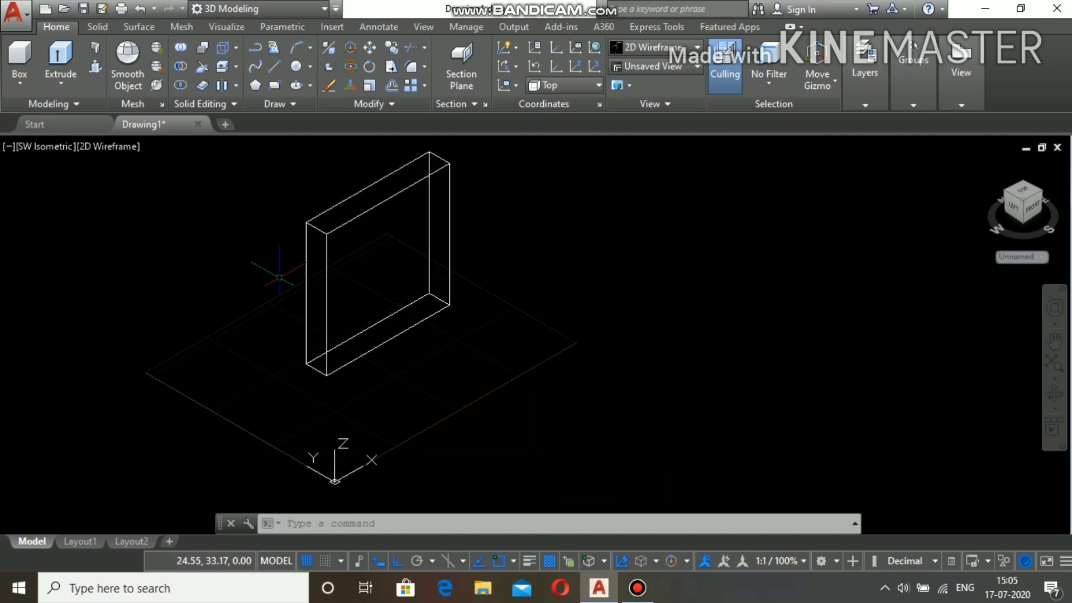
pyautogui.scroll(-2, 279, 277)
pyautogui.scroll(6, 308, 234)
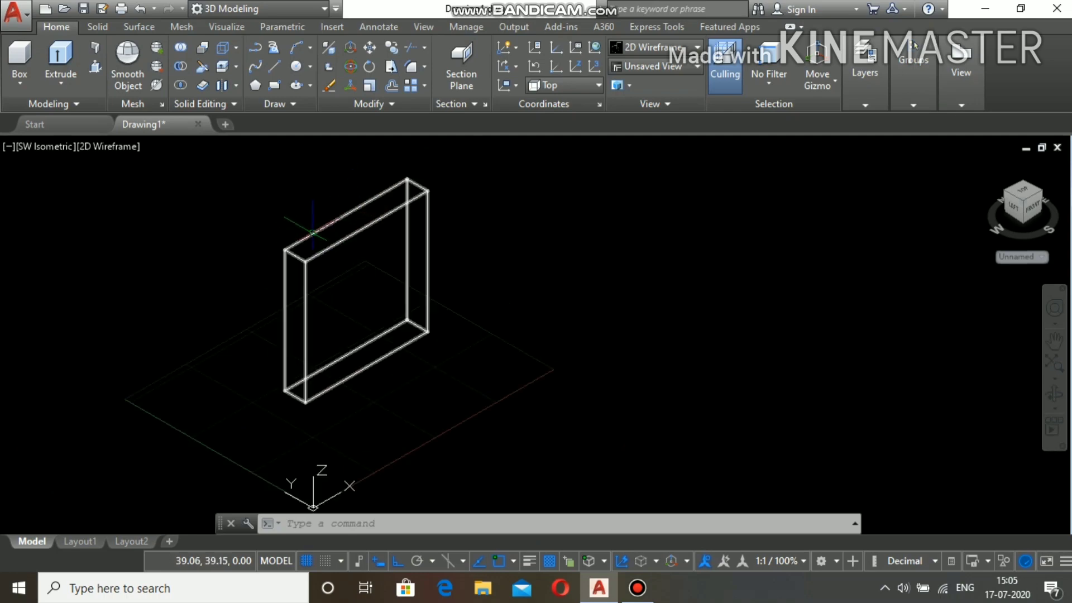
# Display the box in the Conceptual visual style.
pyautogui.scroll(-2, 310, 244)
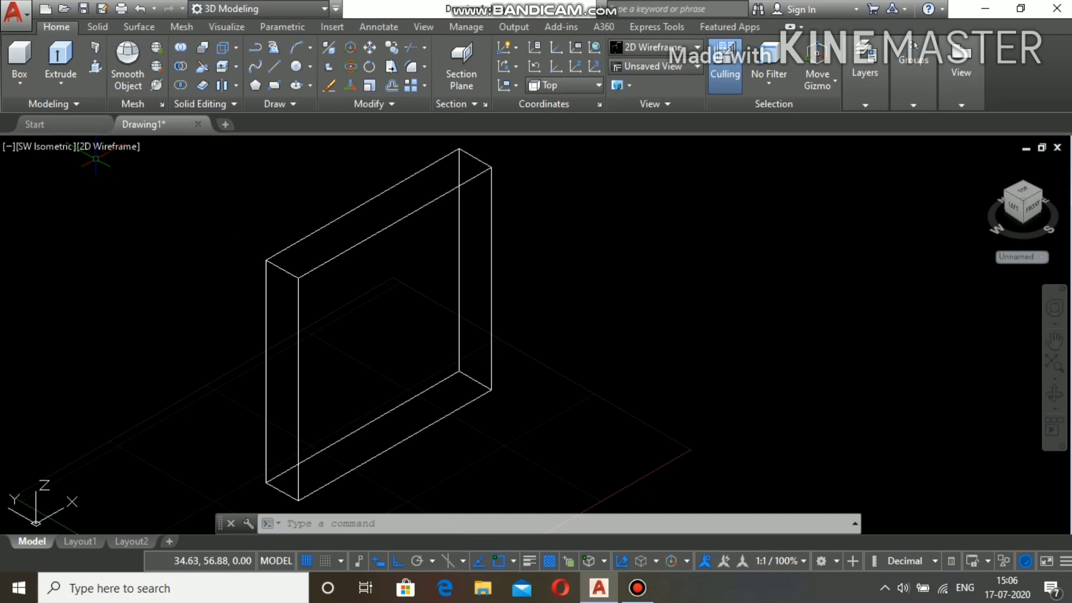
pyautogui.click(110, 146)
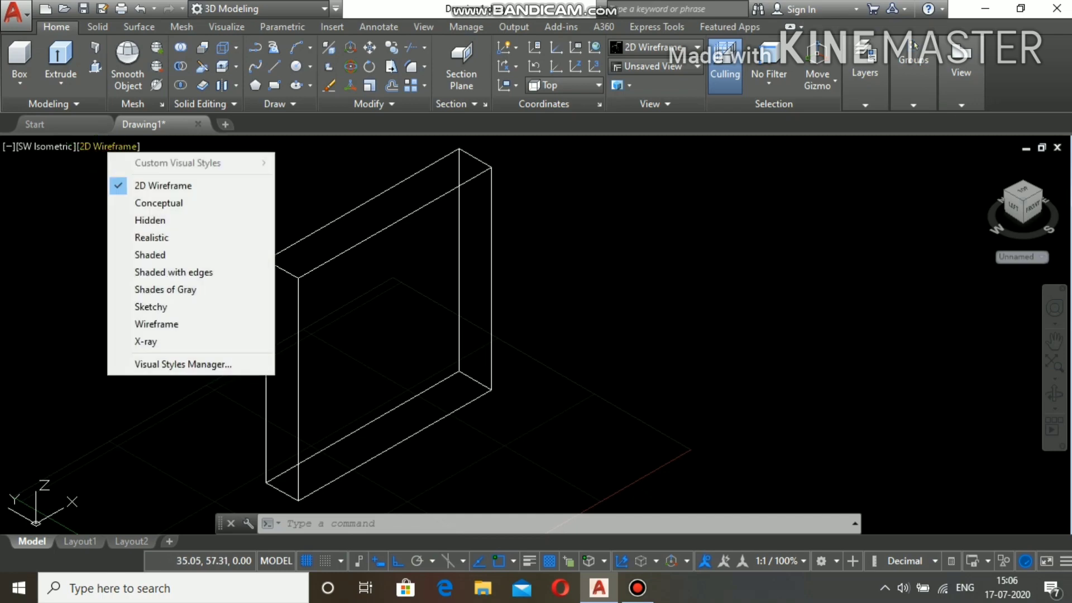
pyautogui.click(159, 203)
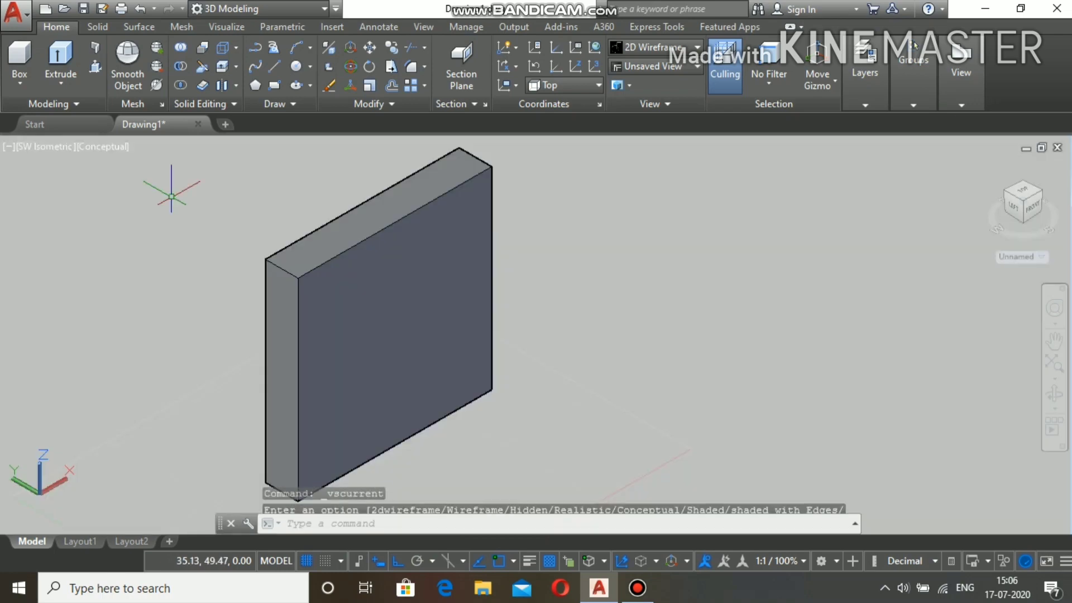
# Change the visual style of the box view to Hidden.
pyautogui.scroll(-2, 395, 338)
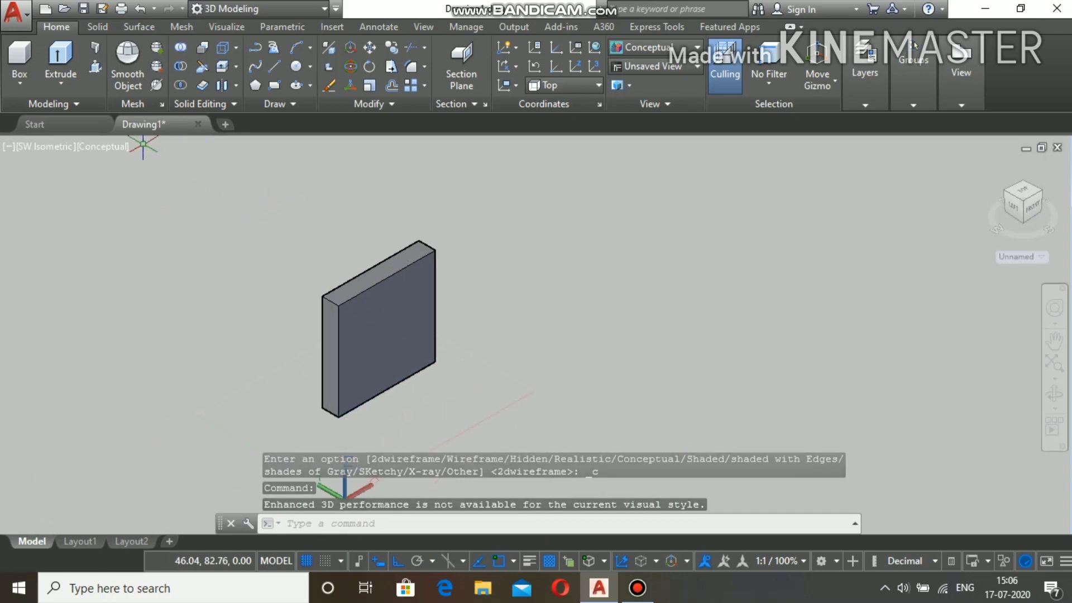
pyautogui.click(103, 146)
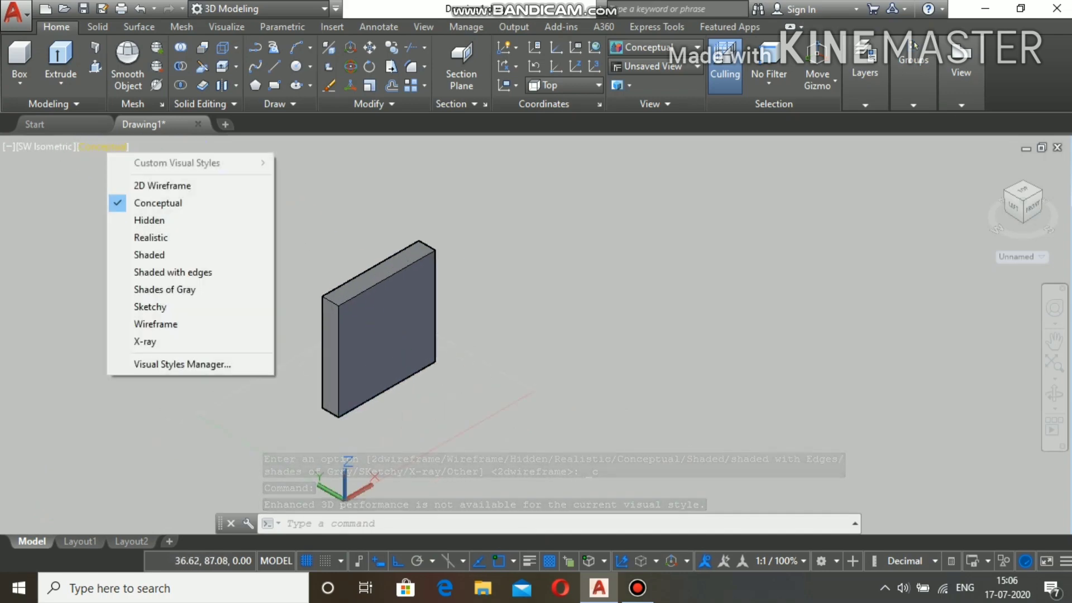
pyautogui.click(147, 216)
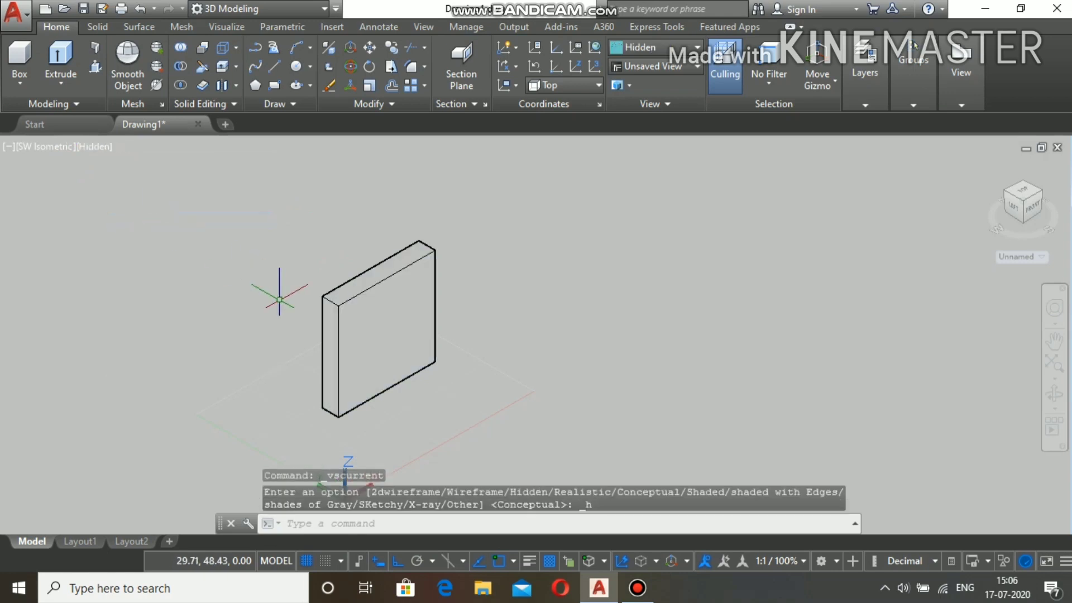
# Change the visual style of the box view to Realistic.
pyautogui.scroll(3, 339, 310)
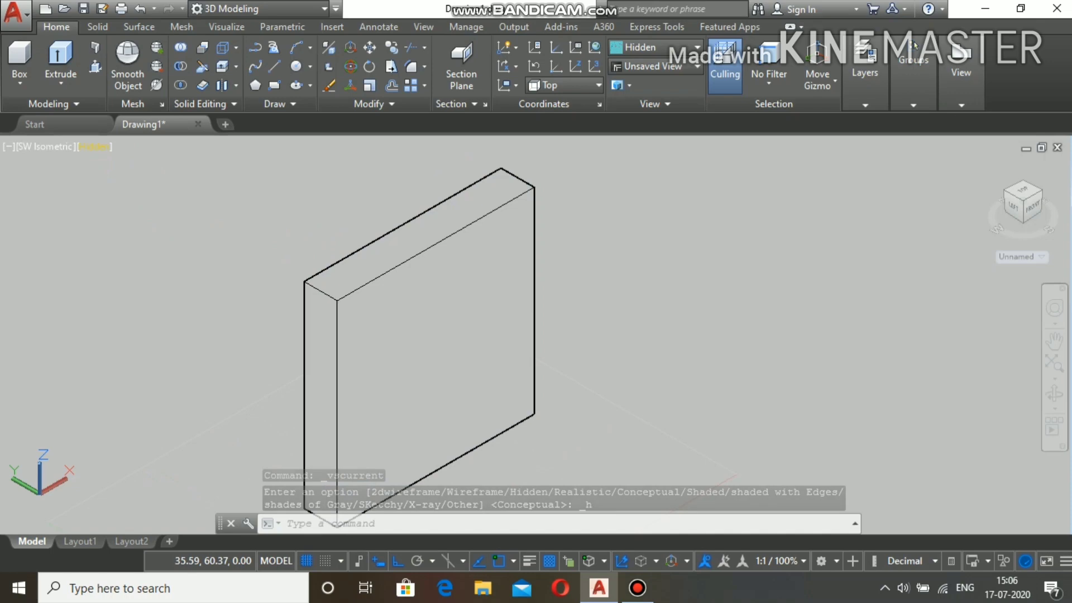
pyautogui.click(95, 147)
pyautogui.click(147, 238)
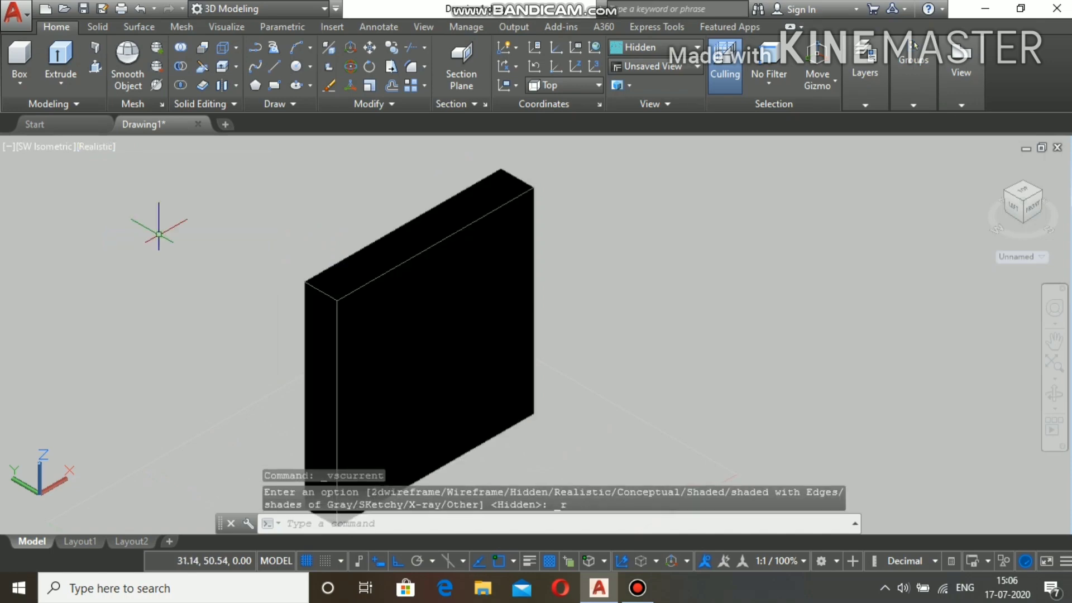
# Change the visual style of the box view to Shaded.
pyautogui.scroll(-2, 159, 234)
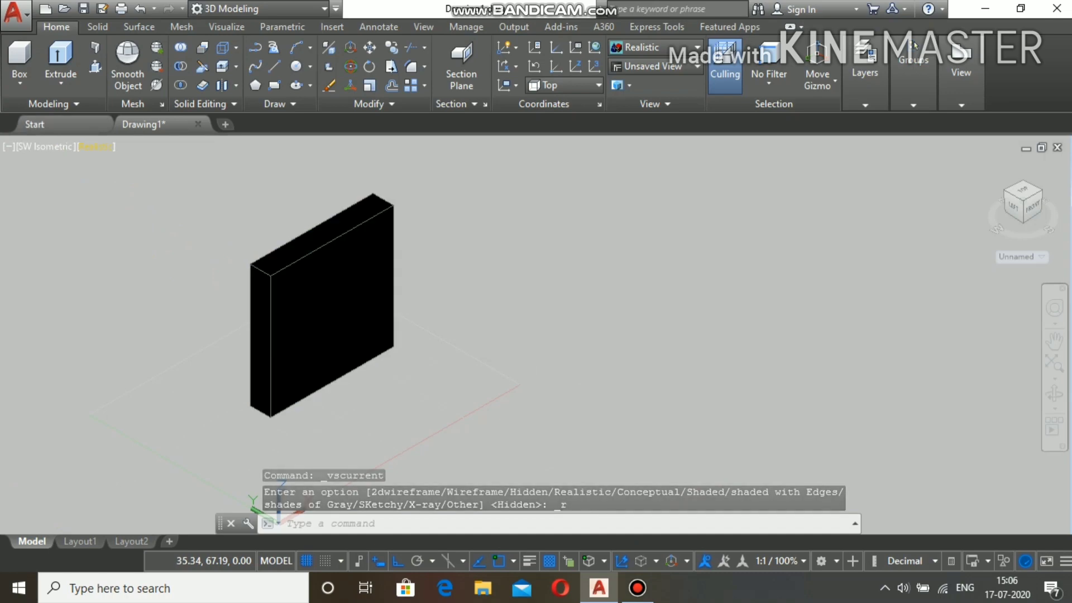
pyautogui.click(95, 146)
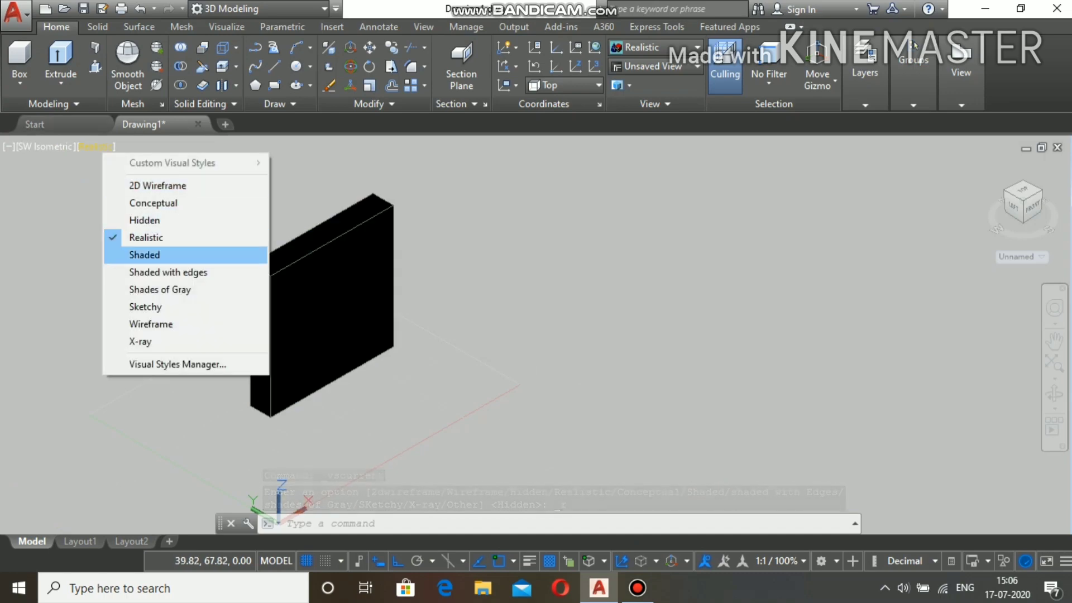
pyautogui.click(146, 254)
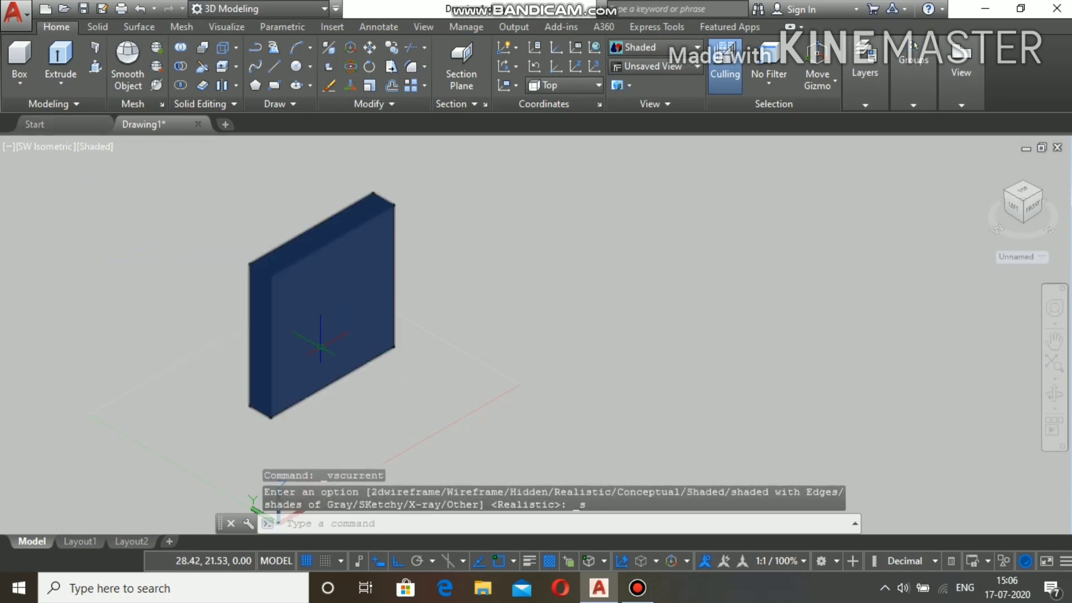
# Change the visual style of the box view to Shaded with edges.
pyautogui.scroll(5, 284, 310)
pyautogui.scroll(-5, 284, 311)
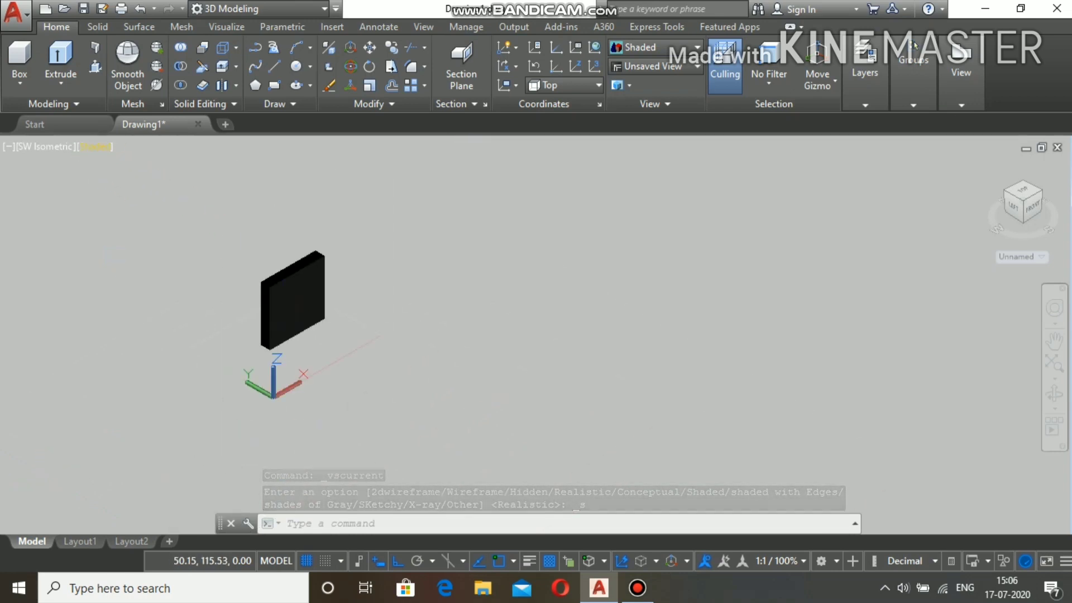
pyautogui.click(96, 147)
pyautogui.click(160, 272)
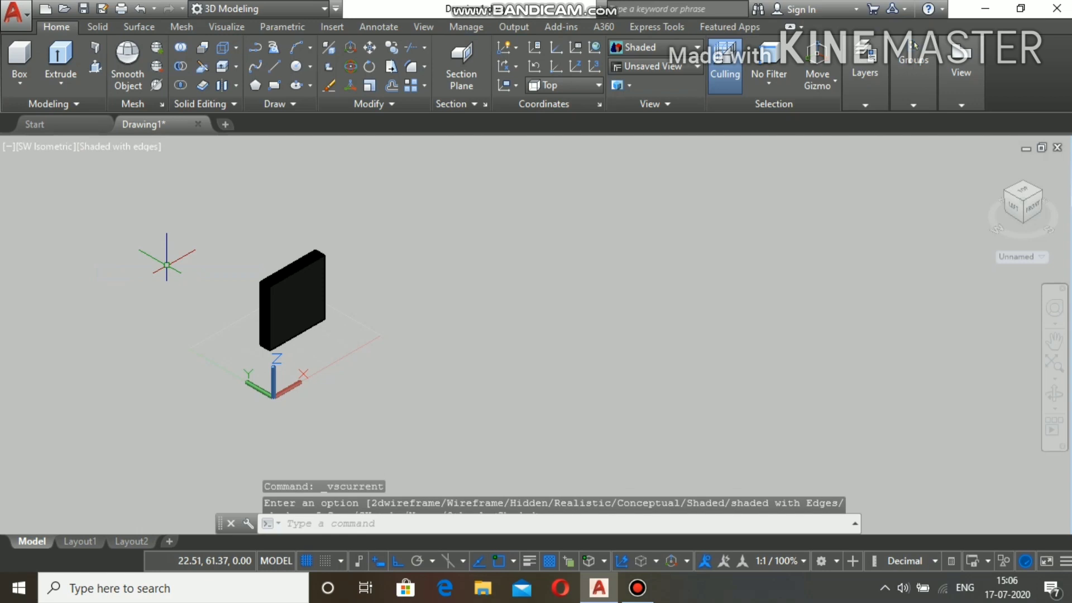
pyautogui.scroll(5, 277, 303)
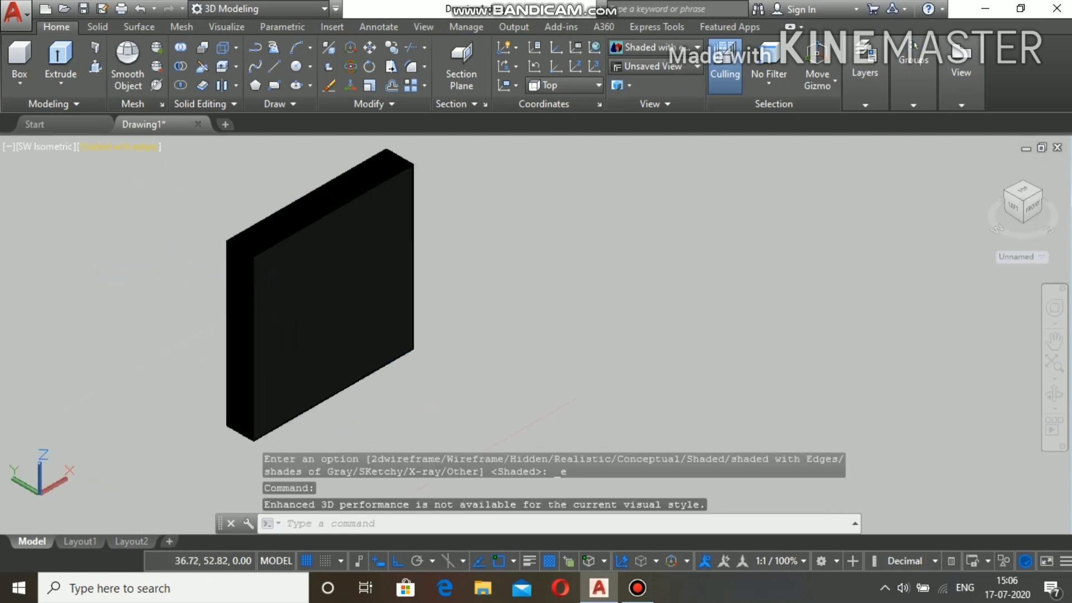
# Display the box in the X-ray visual style and inspect its see-through faces up close.
pyautogui.click(120, 146)
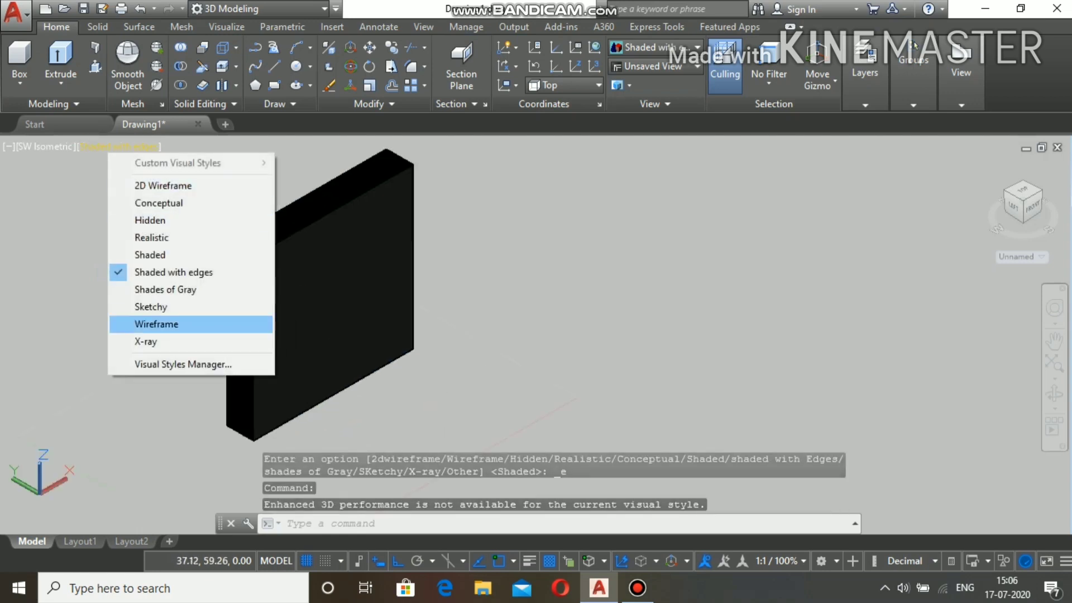
pyautogui.click(147, 341)
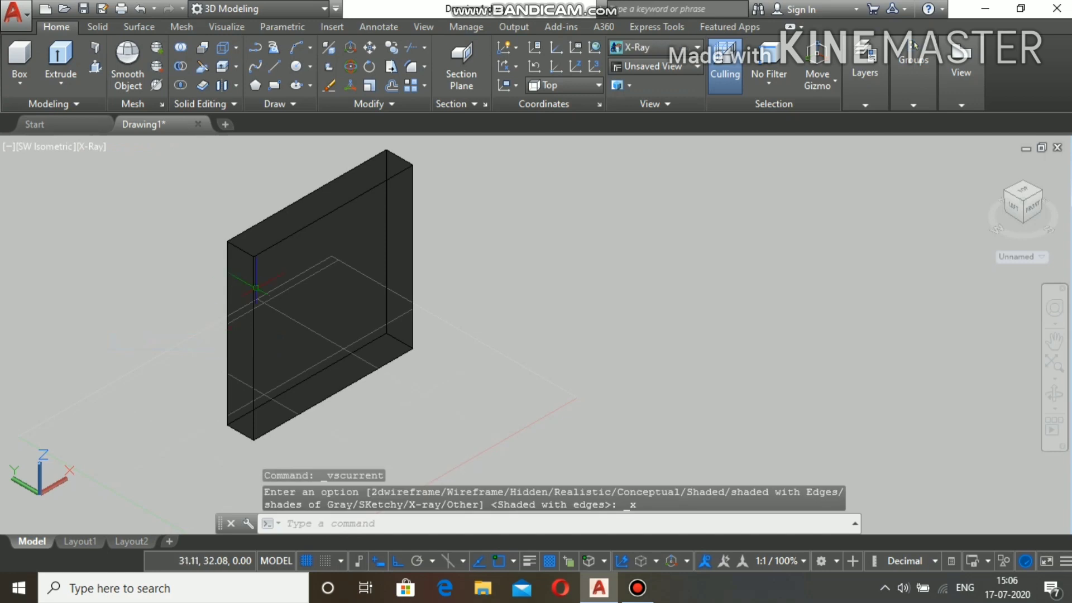
pyautogui.scroll(4, 233, 282)
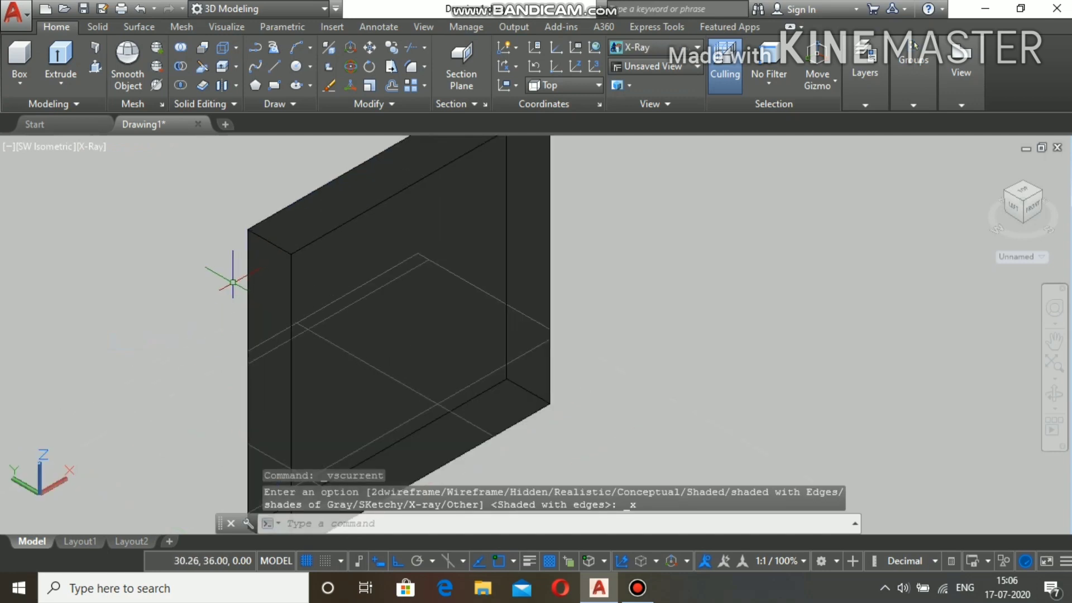
# Switch the box to the SE Isometric view and display it in the 2D Wireframe visual style.
pyautogui.click(47, 146)
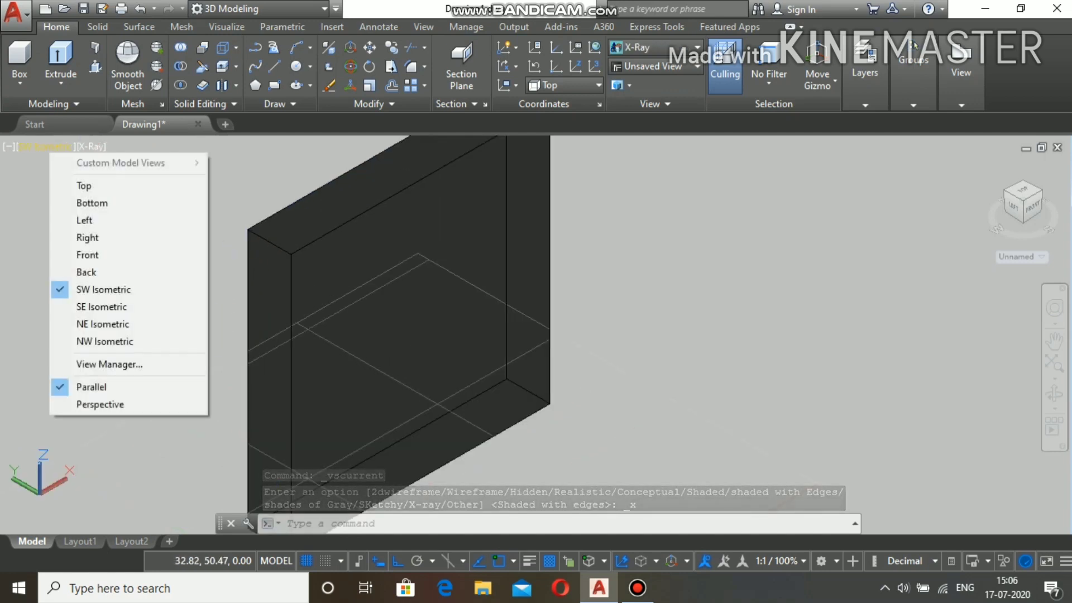
pyautogui.click(102, 306)
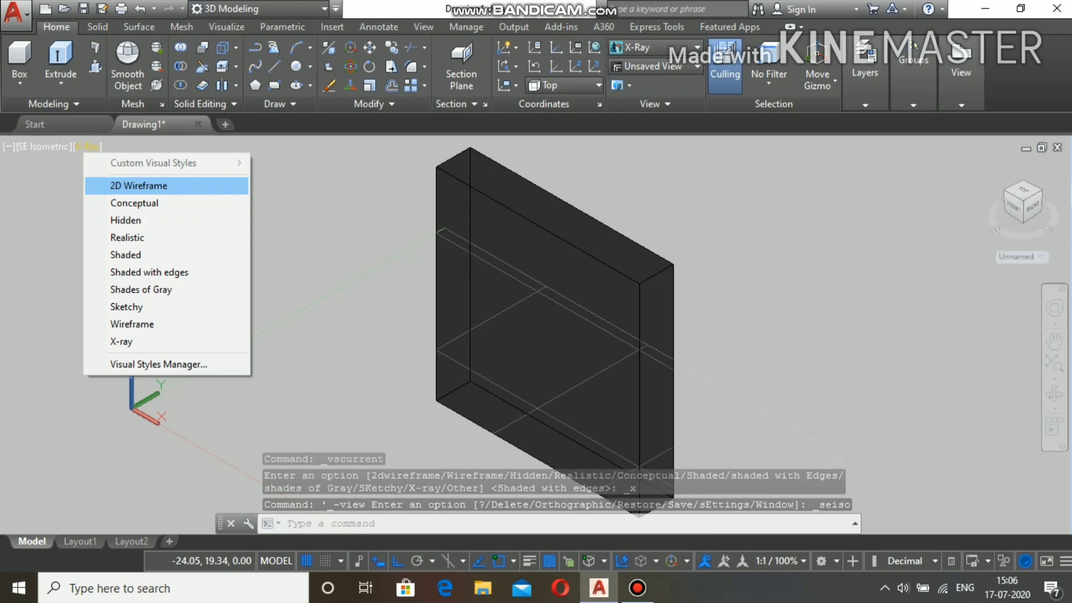
pyautogui.click(139, 185)
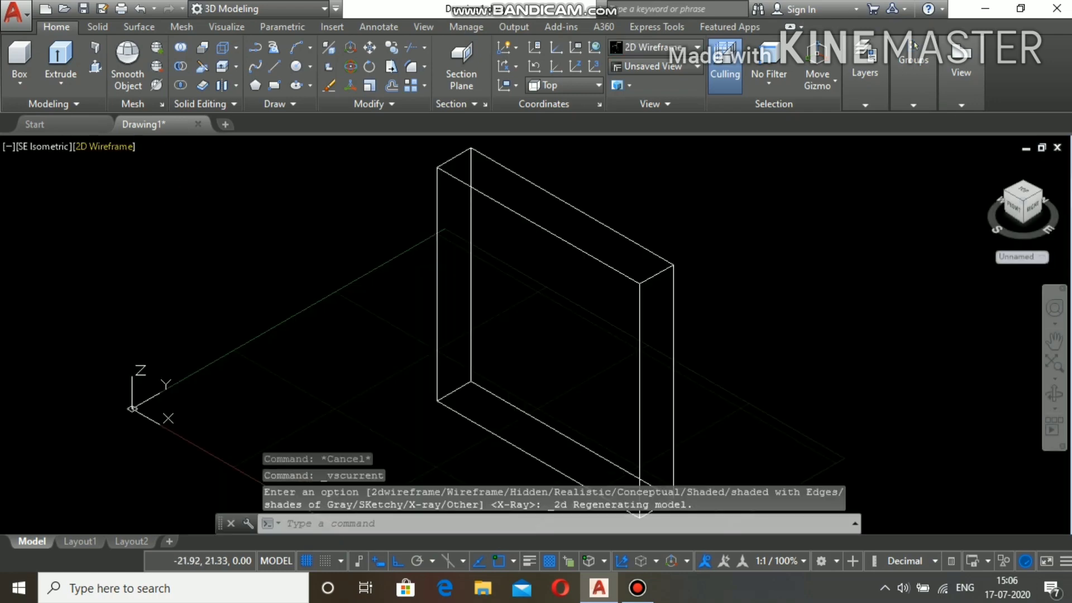
# Change the visual style of the SE Isometric box view to Hidden and inspect the box at different magnifications.
pyautogui.click(104, 146)
pyautogui.click(164, 219)
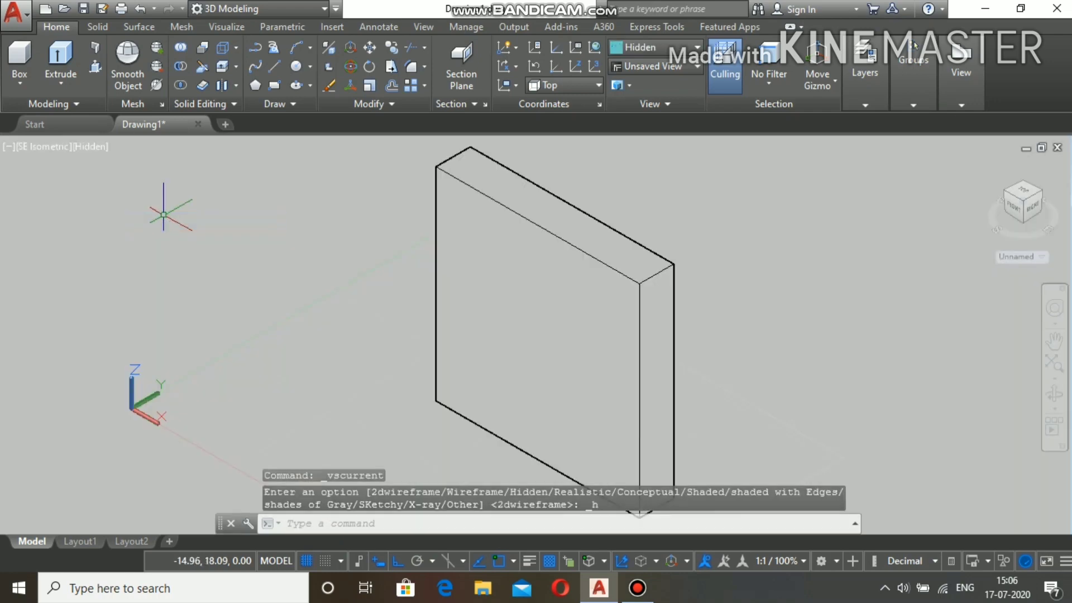
pyautogui.scroll(-6, 558, 274)
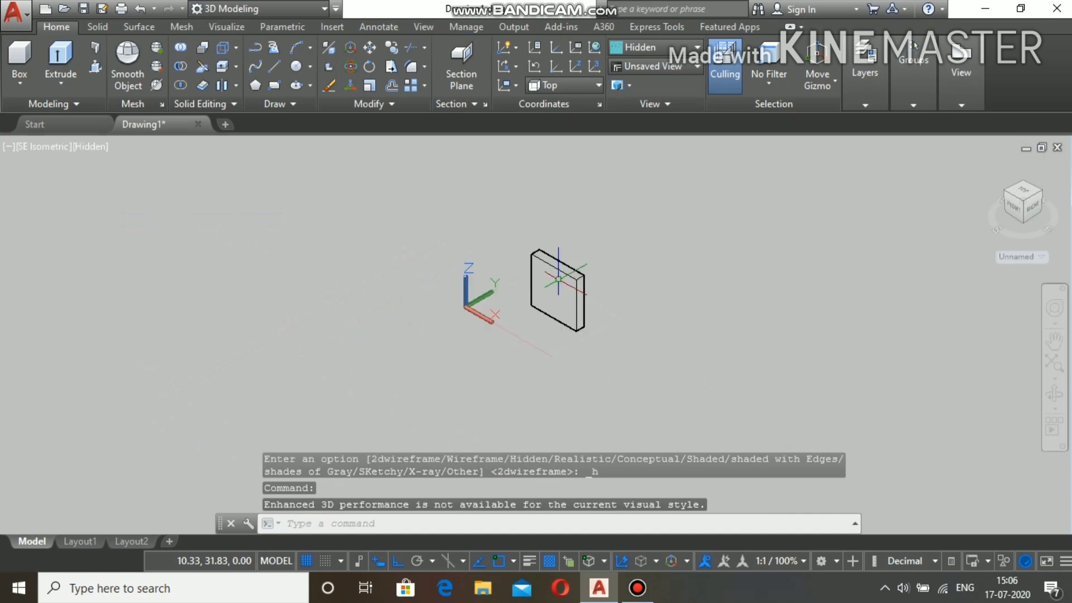
pyautogui.scroll(5, 558, 278)
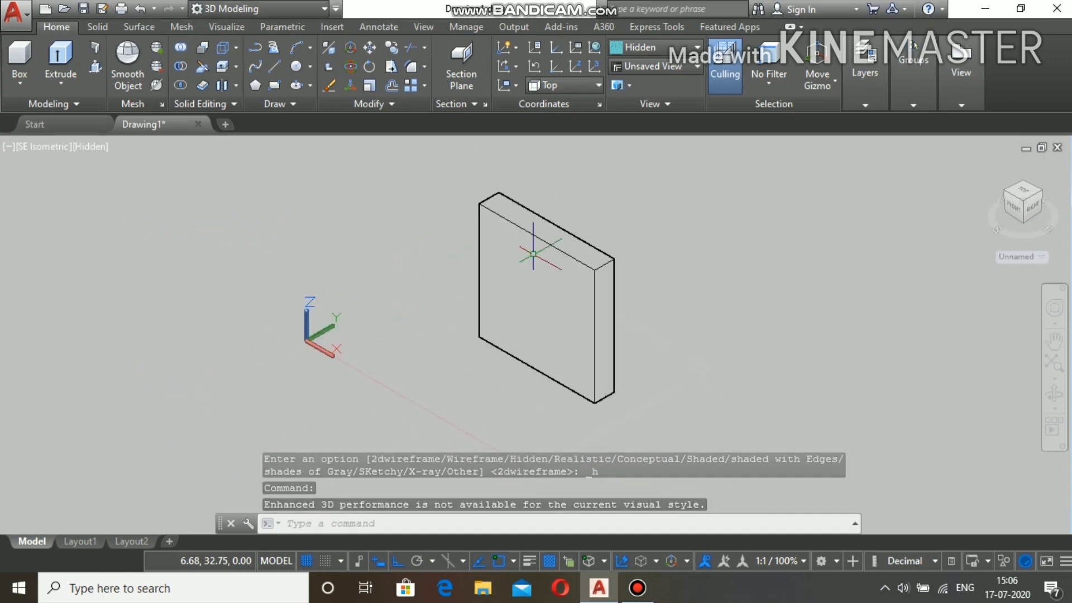
pyautogui.scroll(-4, 536, 251)
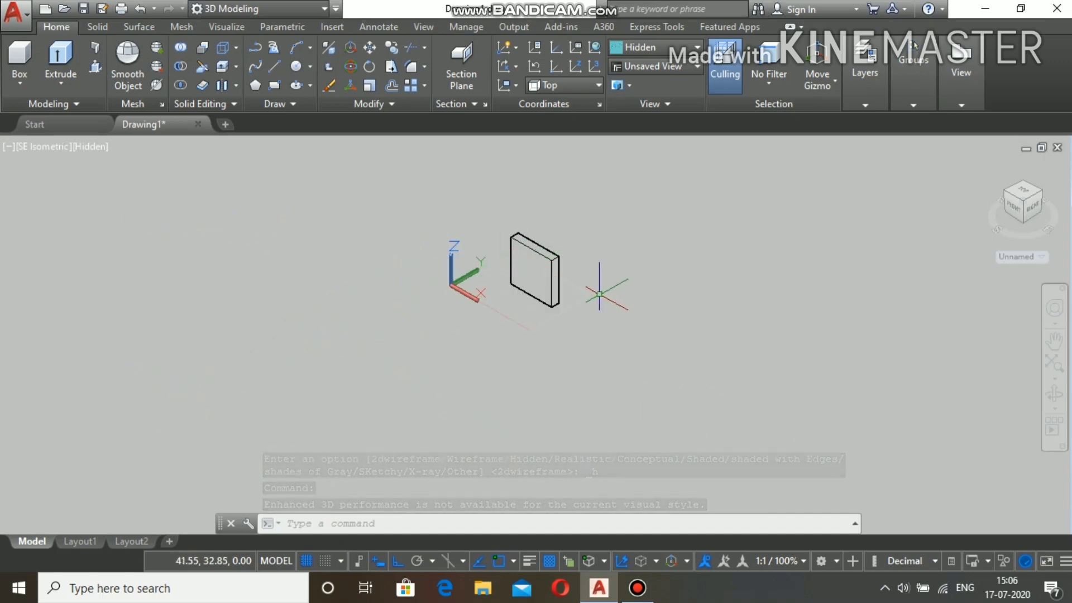
pyautogui.scroll(3, 552, 284)
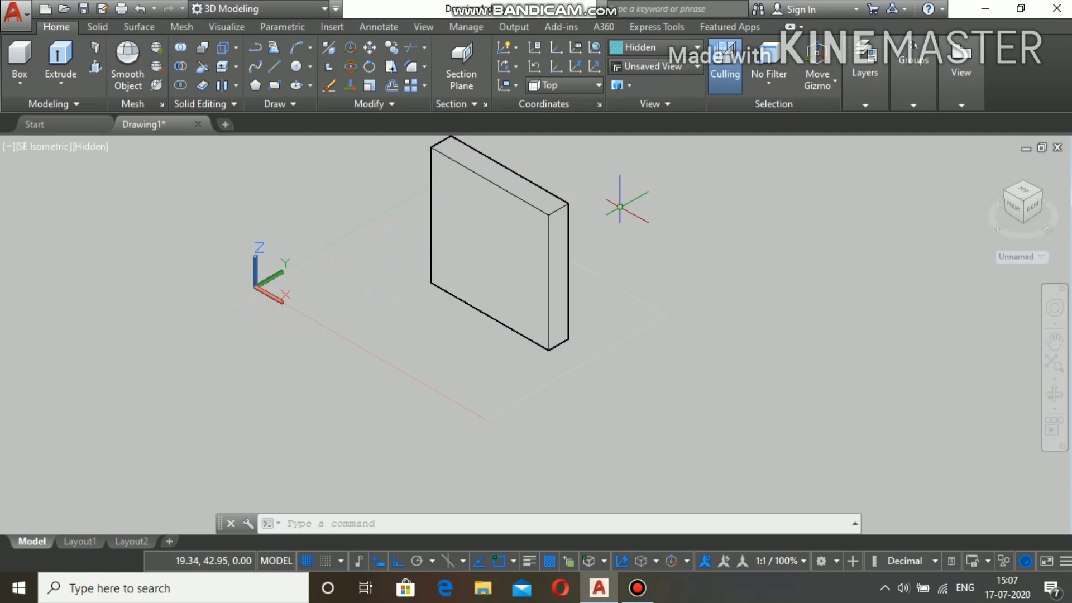
# Change the visual style of the box view to Sketchy.
pyautogui.click(90, 147)
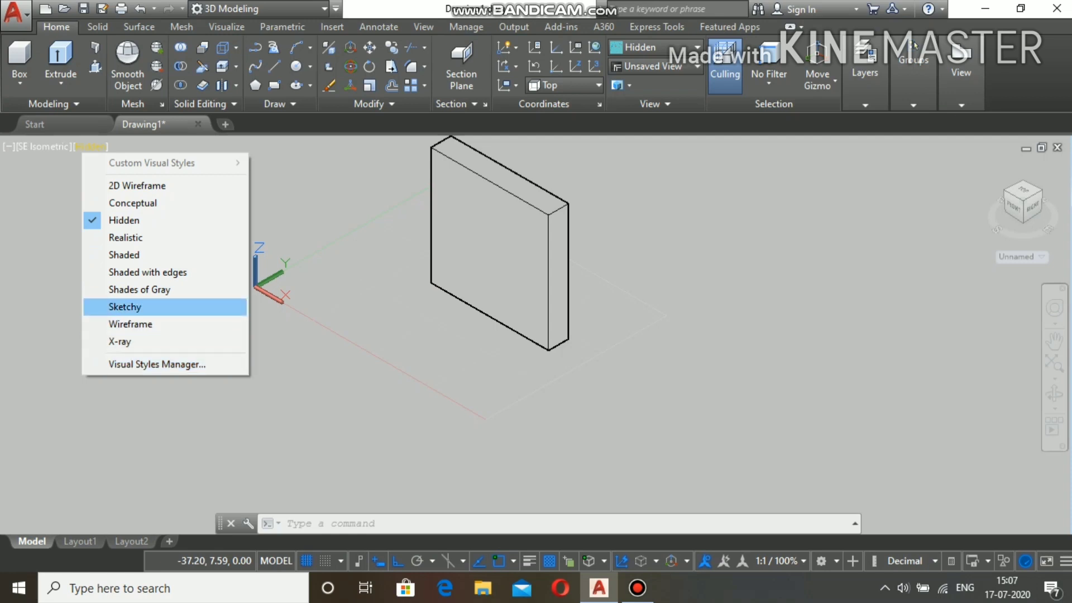
pyautogui.click(125, 306)
pyautogui.scroll(-2, 604, 317)
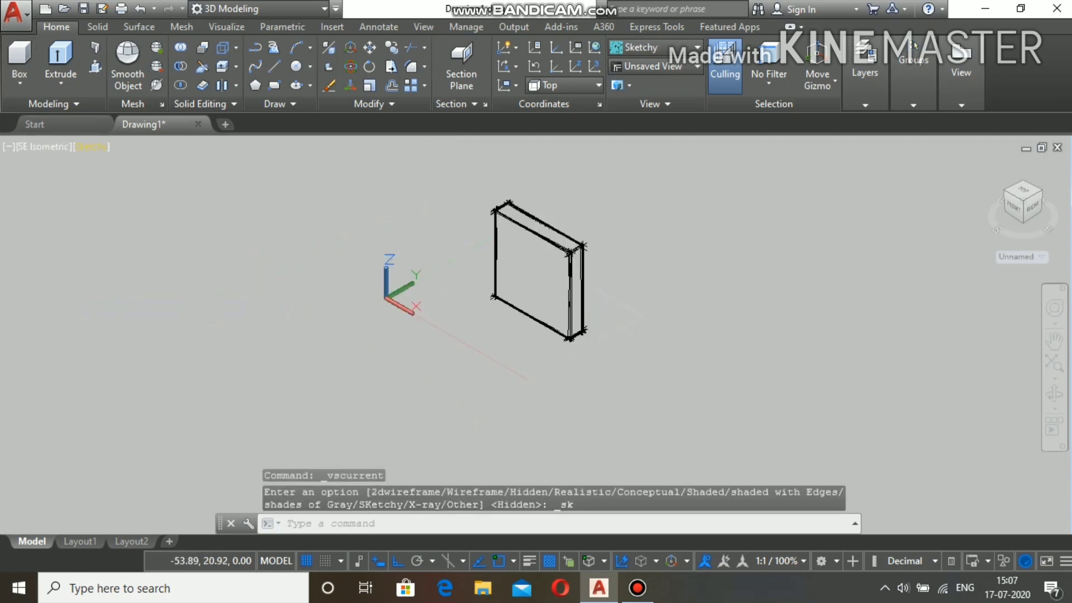
# Return the box view to the 2D Wireframe visual style.
pyautogui.click(92, 146)
pyautogui.click(144, 185)
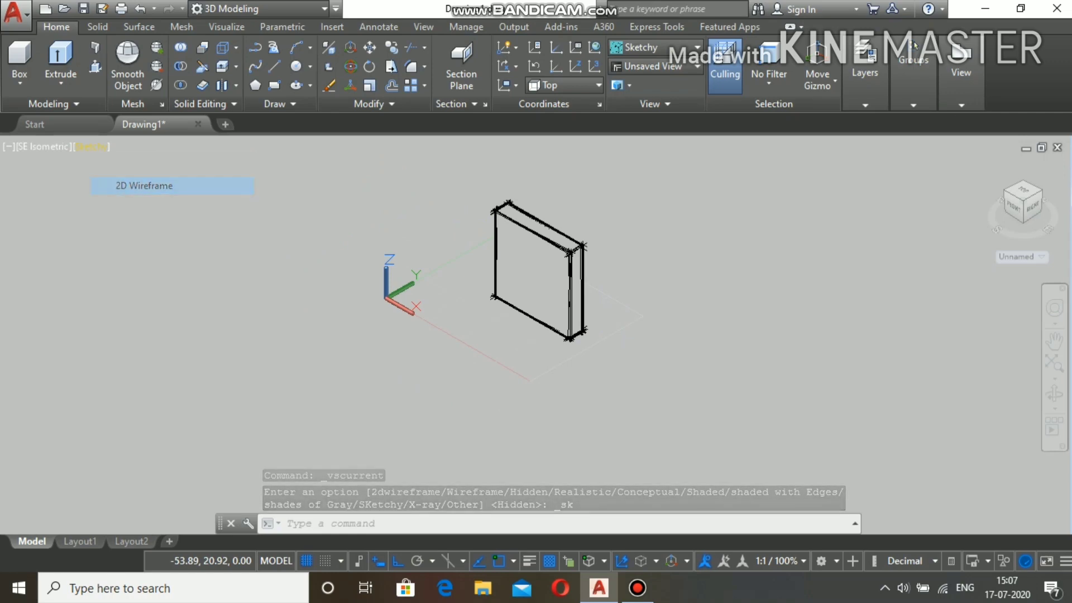
pyautogui.scroll(2, 614, 248)
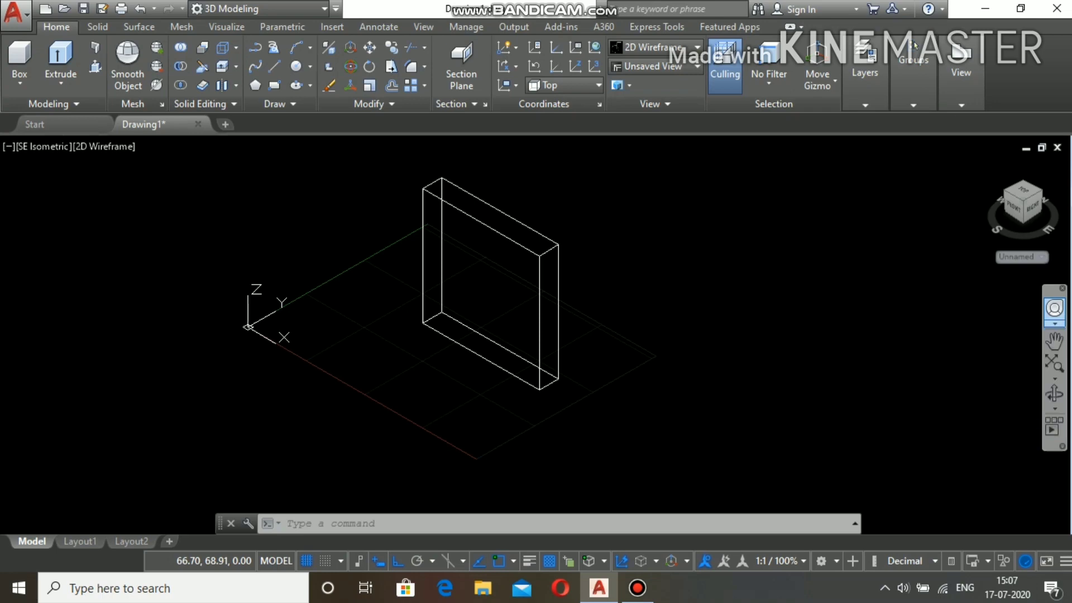
# Zoom the model out slightly with the SteeringWheel's Zoom tool, and exit the wheel.
pyautogui.click(1055, 310)
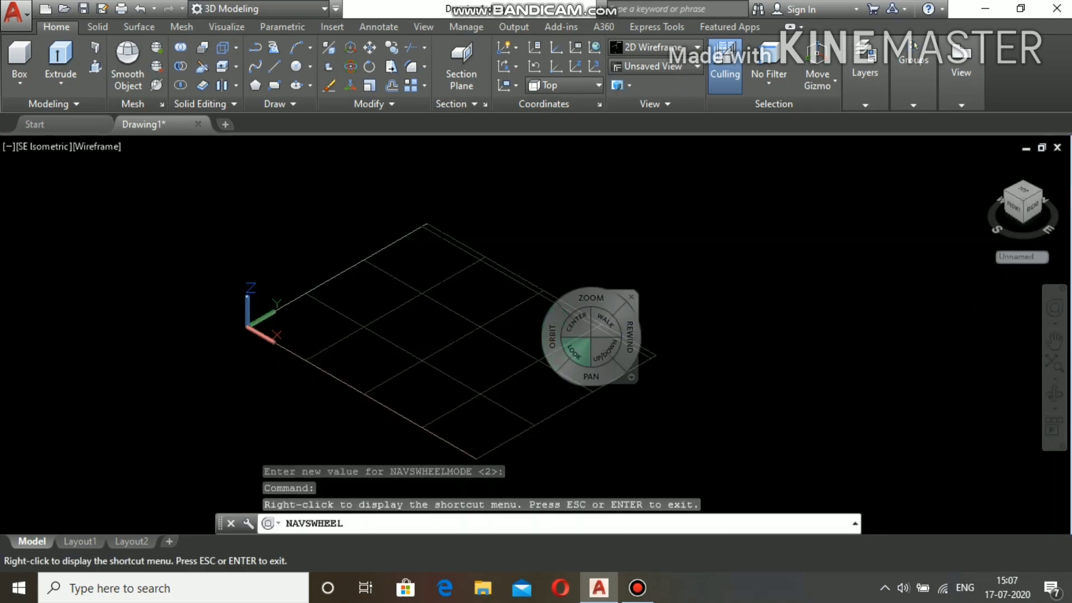
pyautogui.scroll(-5, 589, 317)
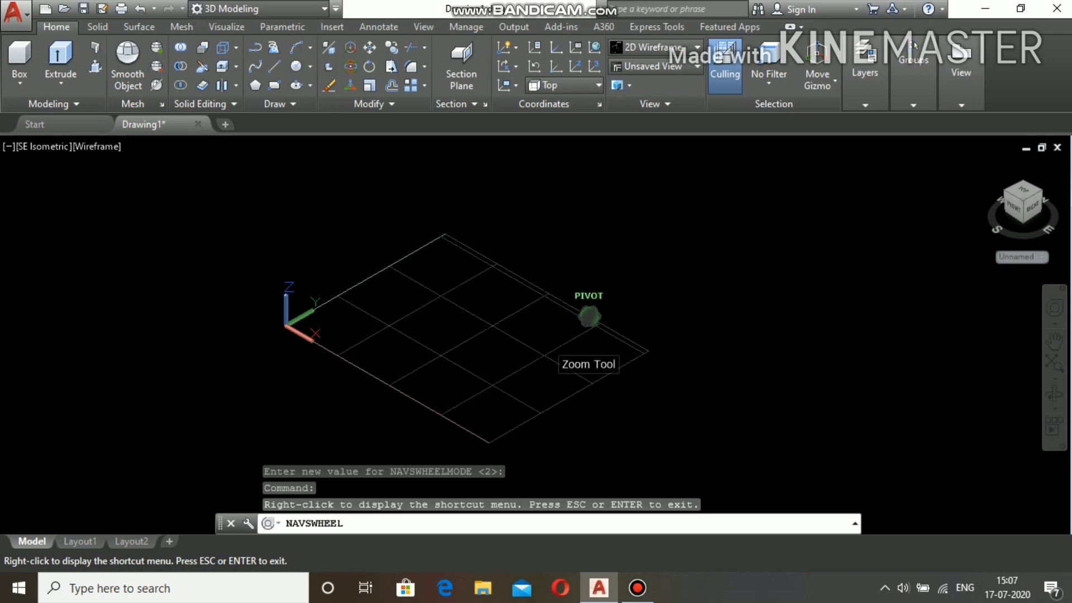
pyautogui.moveTo(590, 316); pyautogui.dragTo(592, 312)
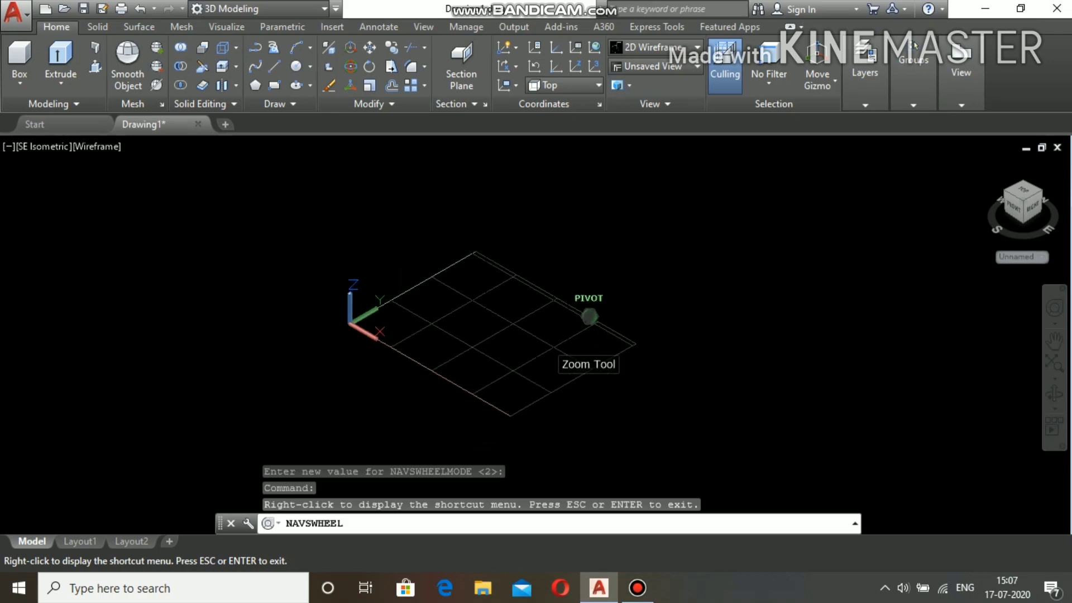
pyautogui.press('Escape')
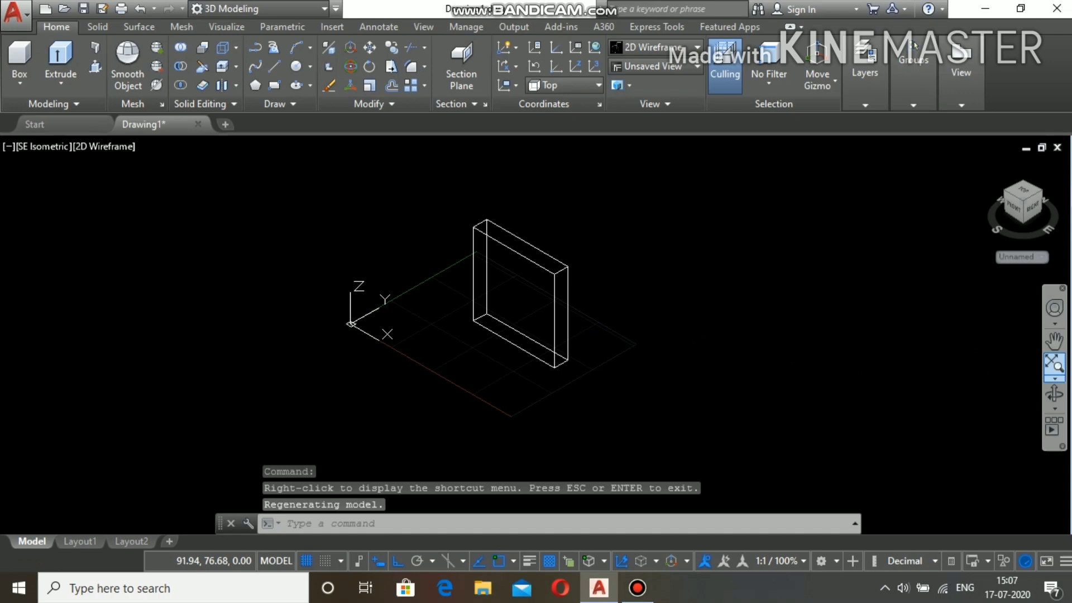
# Shift the box view slightly with the Pan tool, and exit the command.
pyautogui.click(1054, 340)
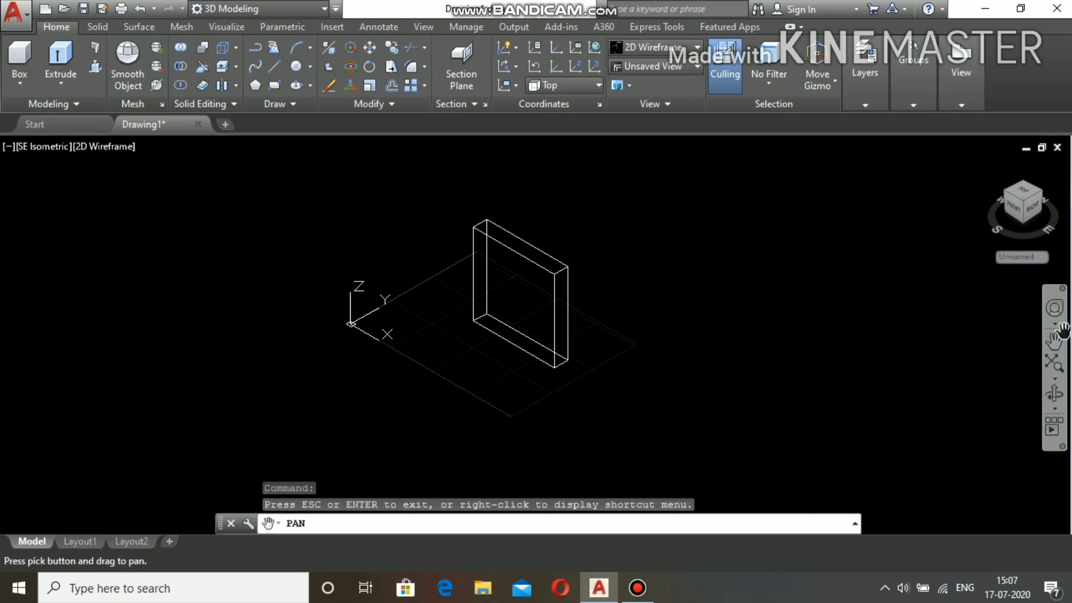
pyautogui.moveTo(507, 335)
pyautogui.mouseDown()
pyautogui.moveTo(434, 328)
pyautogui.moveTo(542, 321)
pyautogui.moveTo(522, 320)
pyautogui.mouseUp()
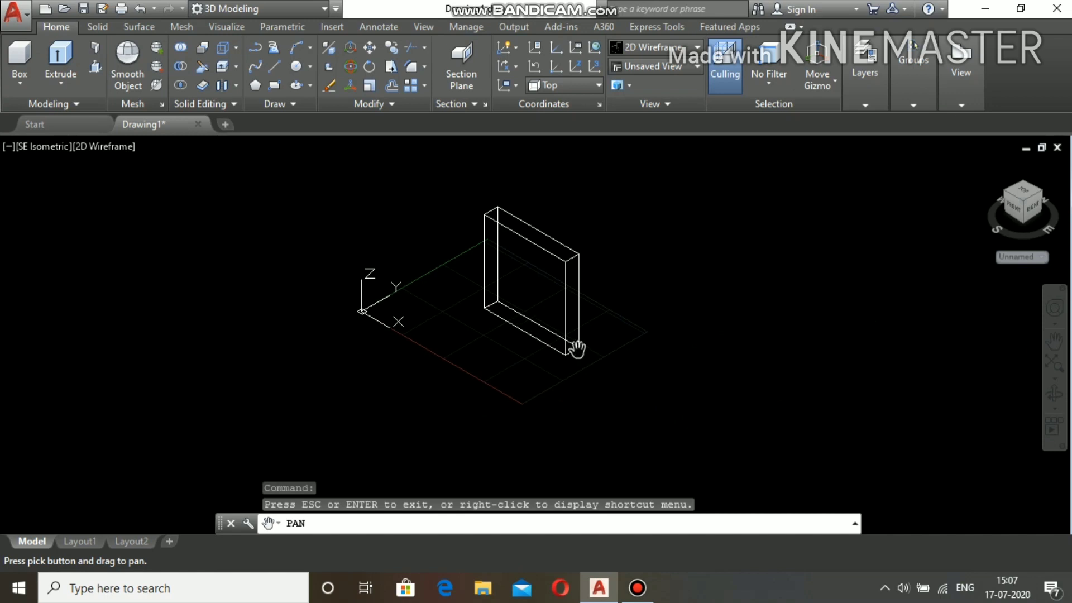
pyautogui.press('Escape')
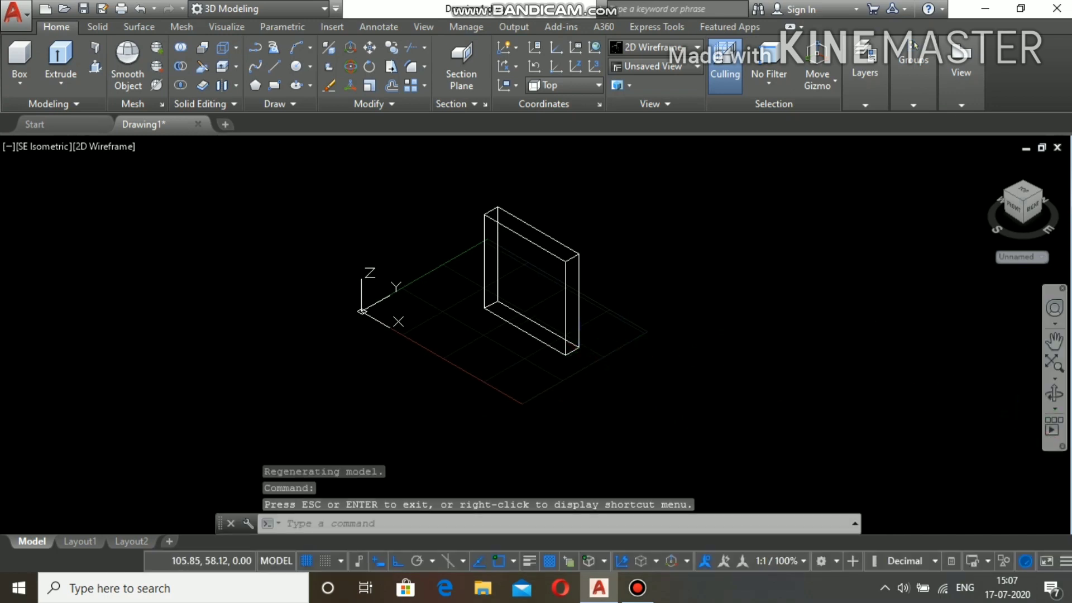
pyautogui.click(1054, 379)
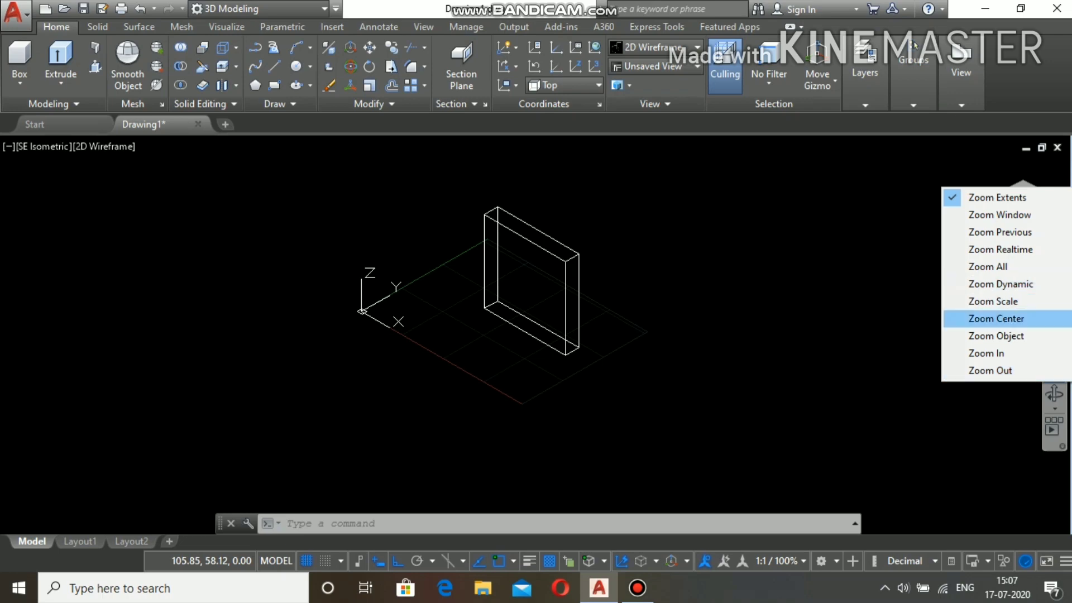
pyautogui.click(878, 347)
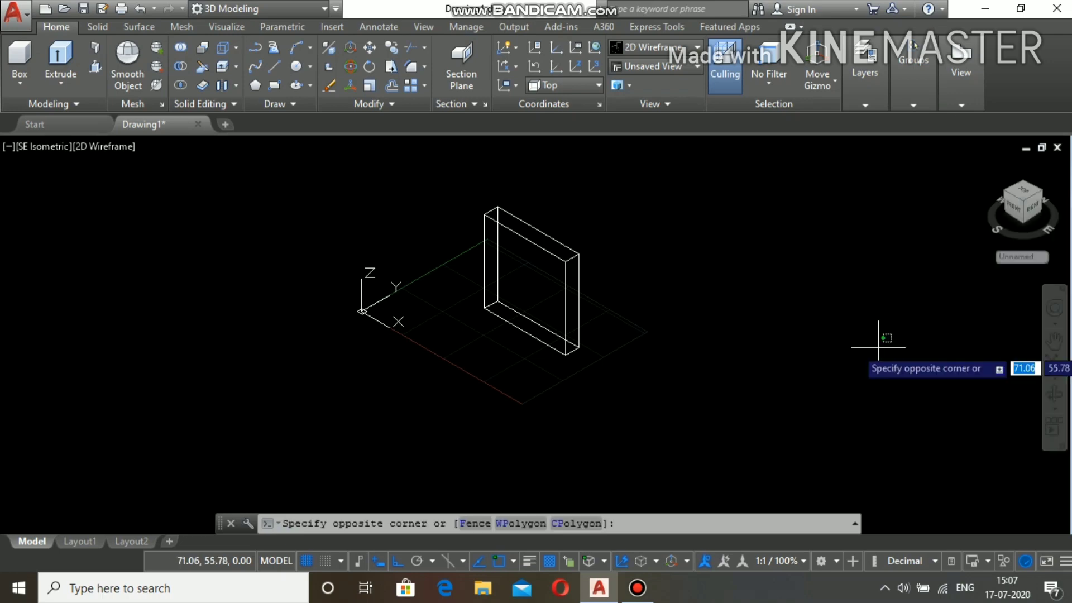
pyautogui.press('Escape')
pyautogui.press('Escape')
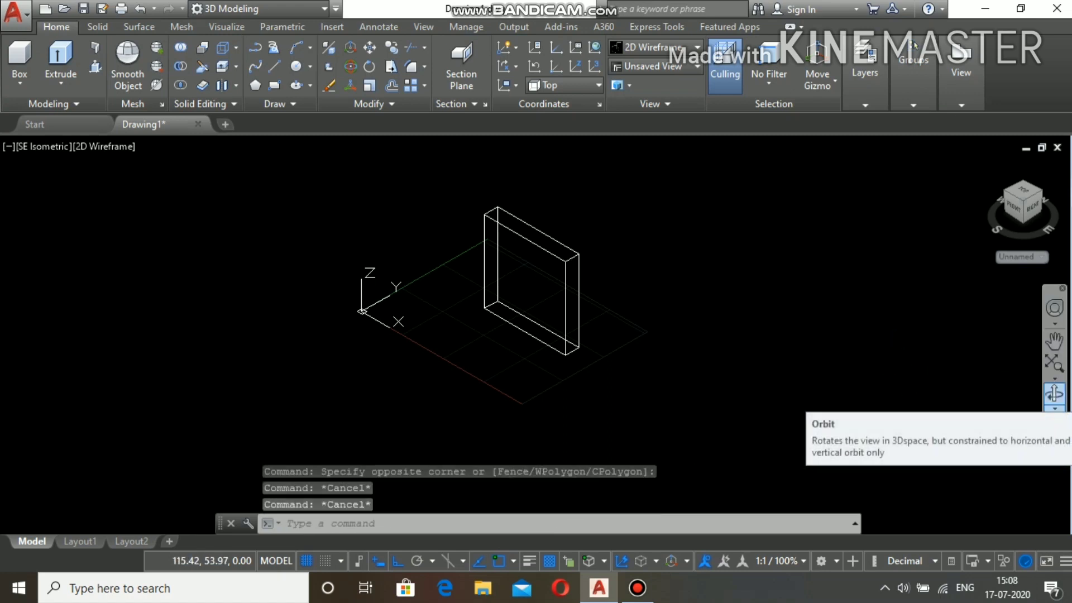
# Orbit the view to a low custom angle facing the box's front, exit the command, and inspect the box.
pyautogui.click(1055, 394)
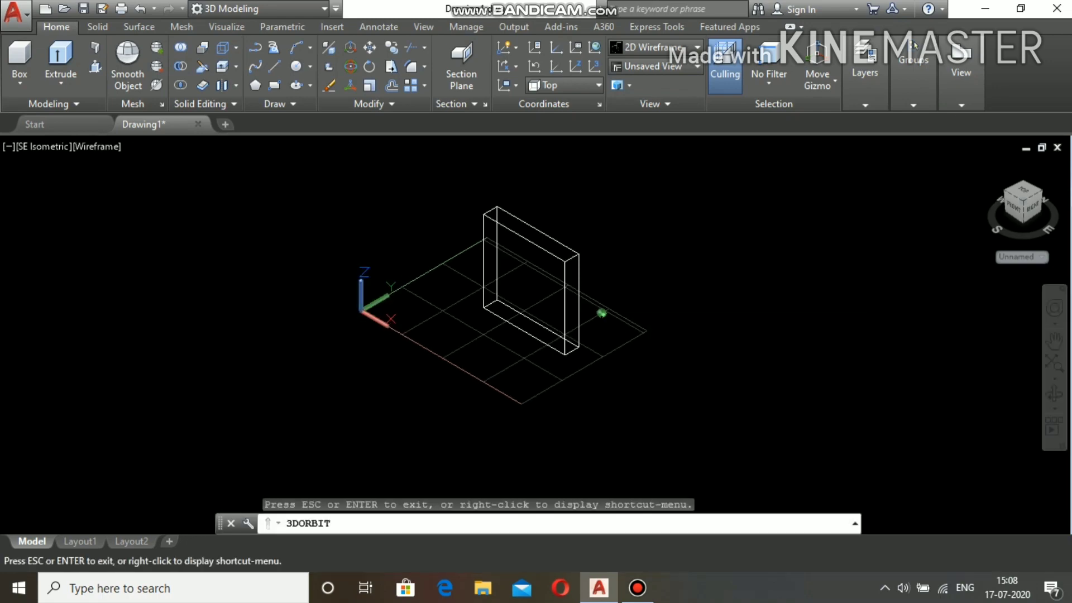
pyautogui.moveTo(559, 335); pyautogui.dragTo(472, 233)
pyautogui.scroll(1, 525, 254)
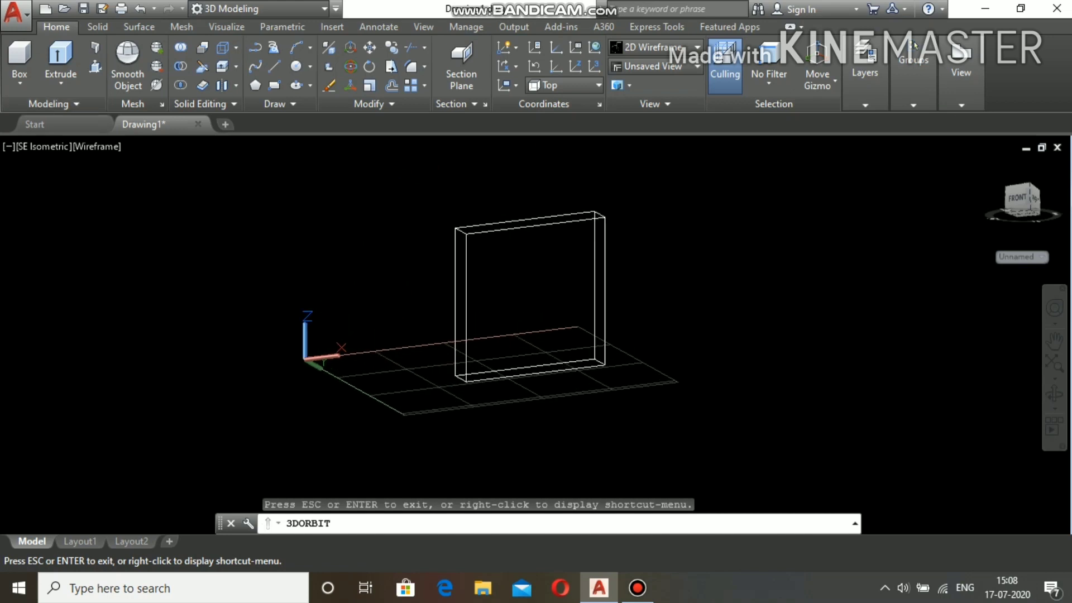
pyautogui.press('Escape')
pyautogui.scroll(3, 462, 296)
pyautogui.scroll(-3, 461, 301)
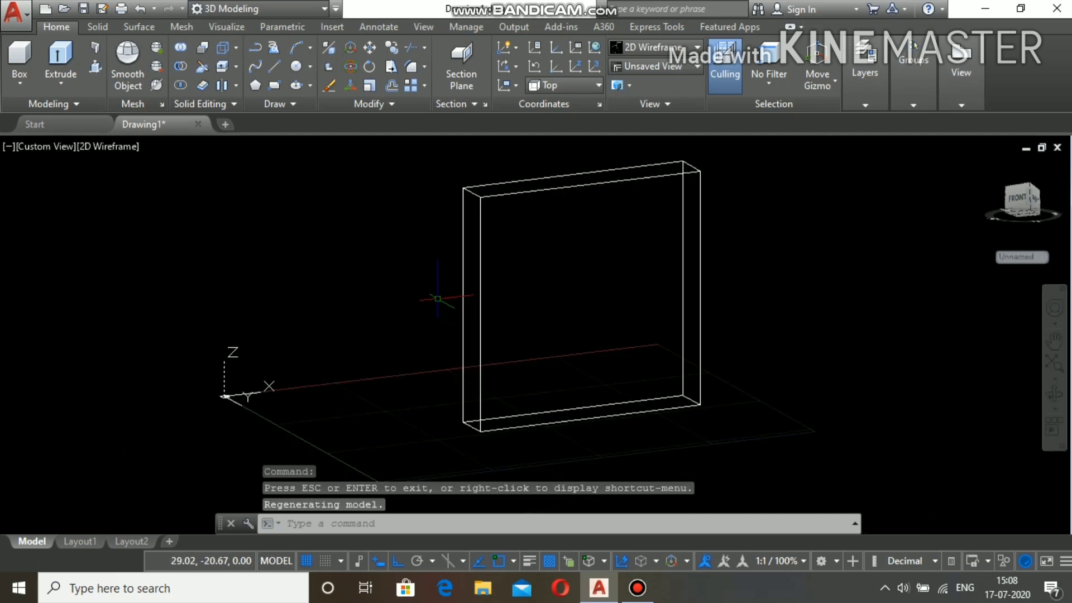
pyautogui.scroll(5, 489, 250)
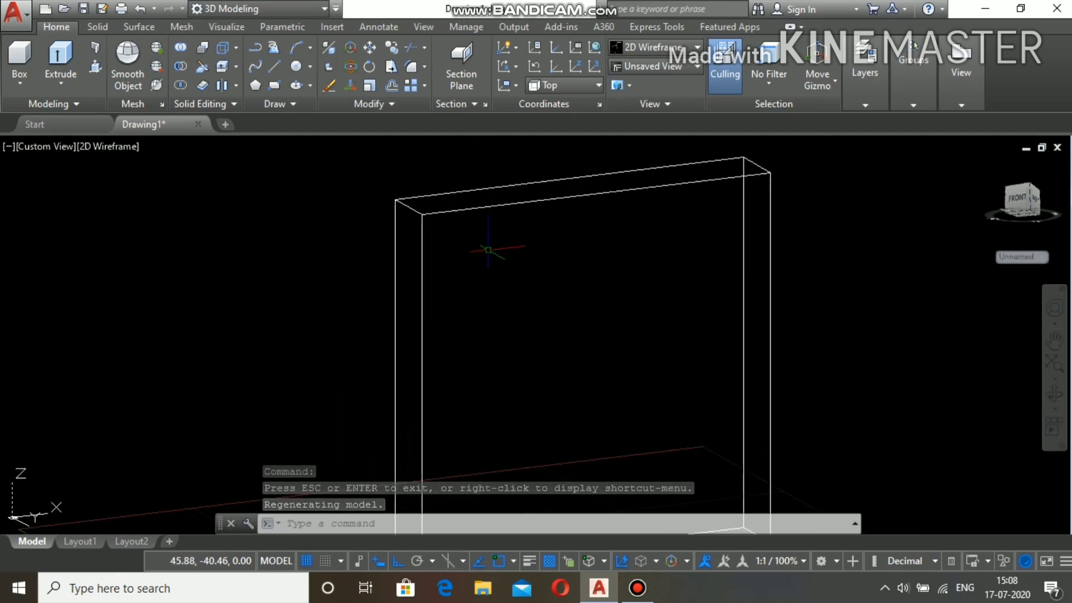
pyautogui.scroll(-3, 489, 249)
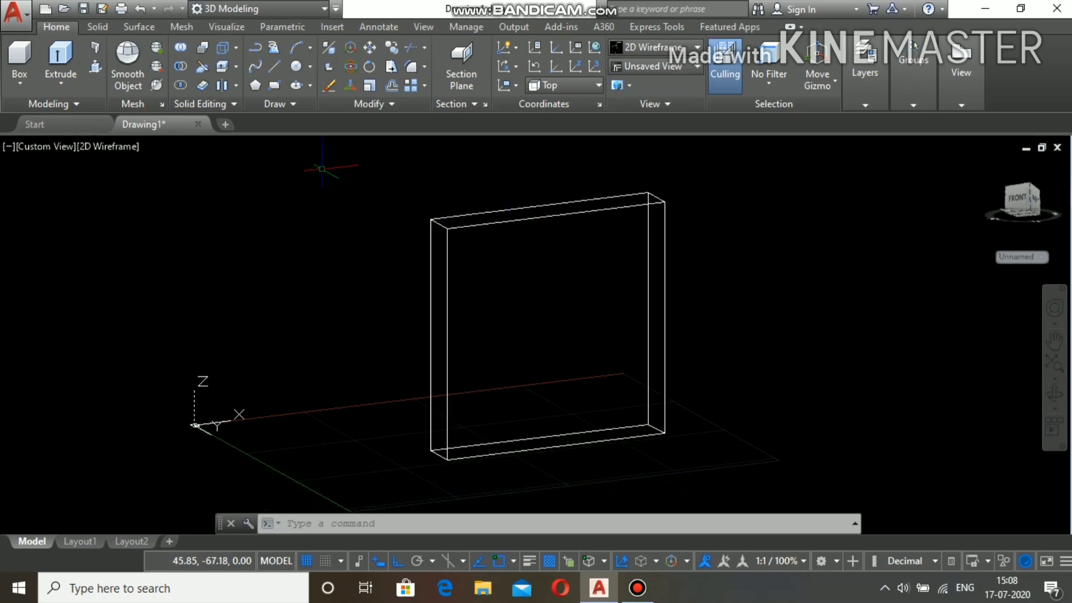
# Create a solid cylinder beside the box, with a base radius of about 11 and a height of about 22.
pyautogui.click(20, 83)
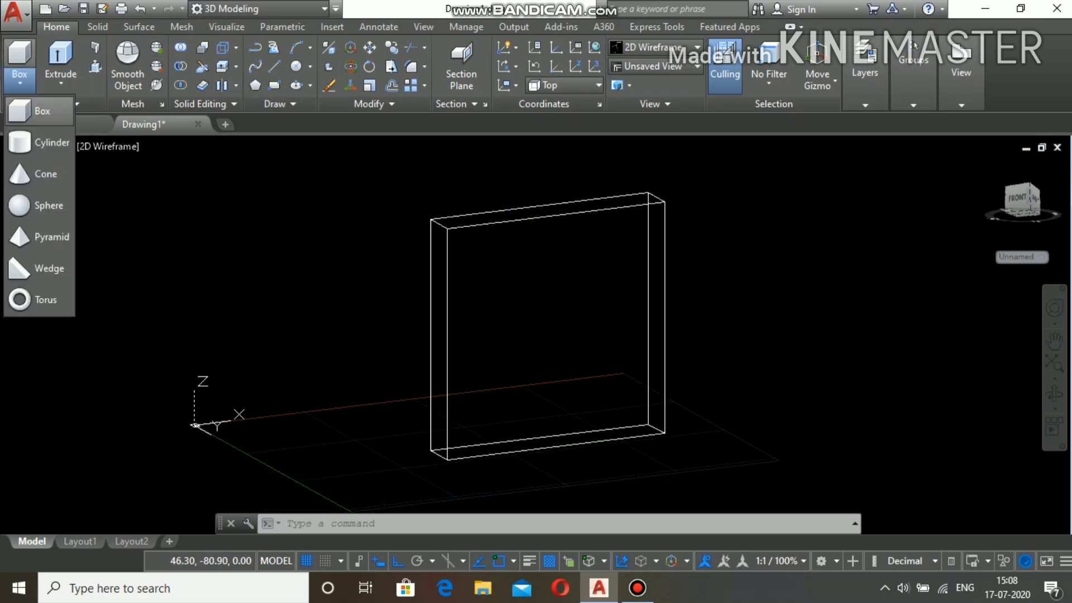
pyautogui.click(42, 137)
pyautogui.scroll(-2, 186, 232)
pyautogui.scroll(-2, 186, 232)
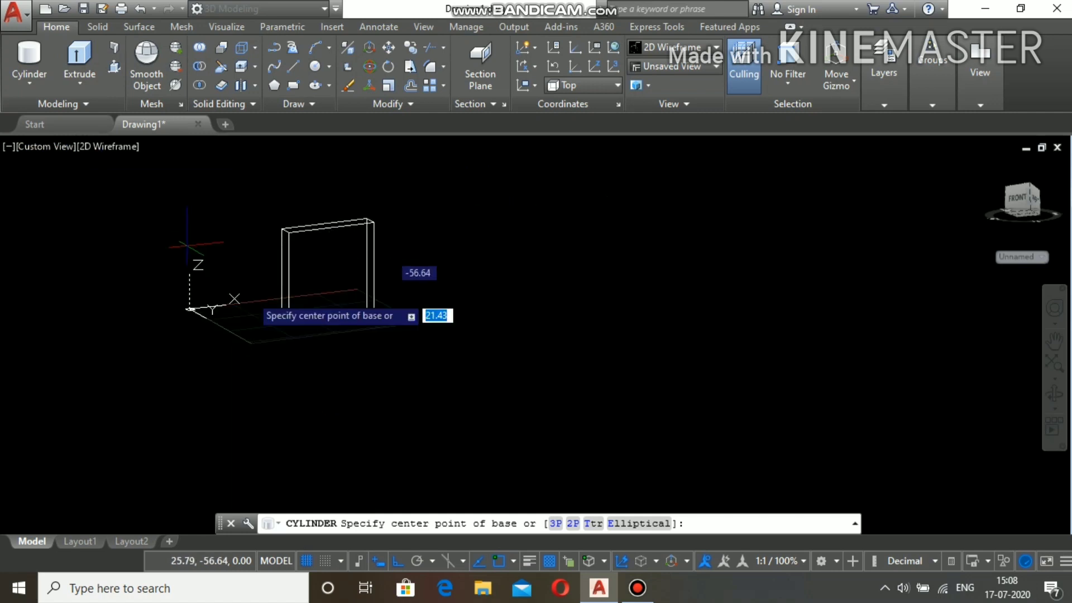
pyautogui.click(460, 298)
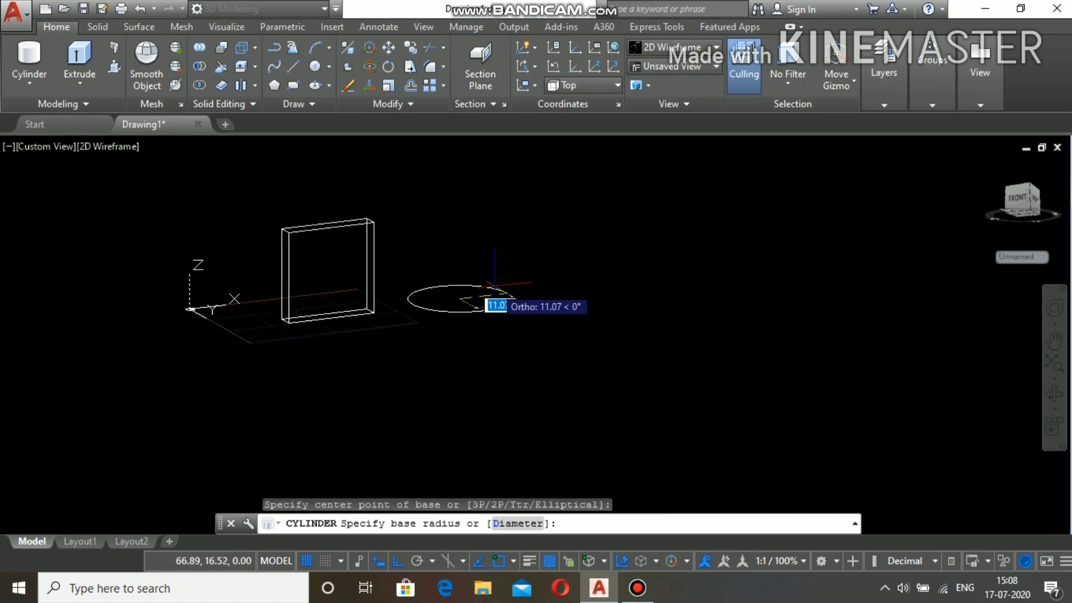
pyautogui.click(494, 287)
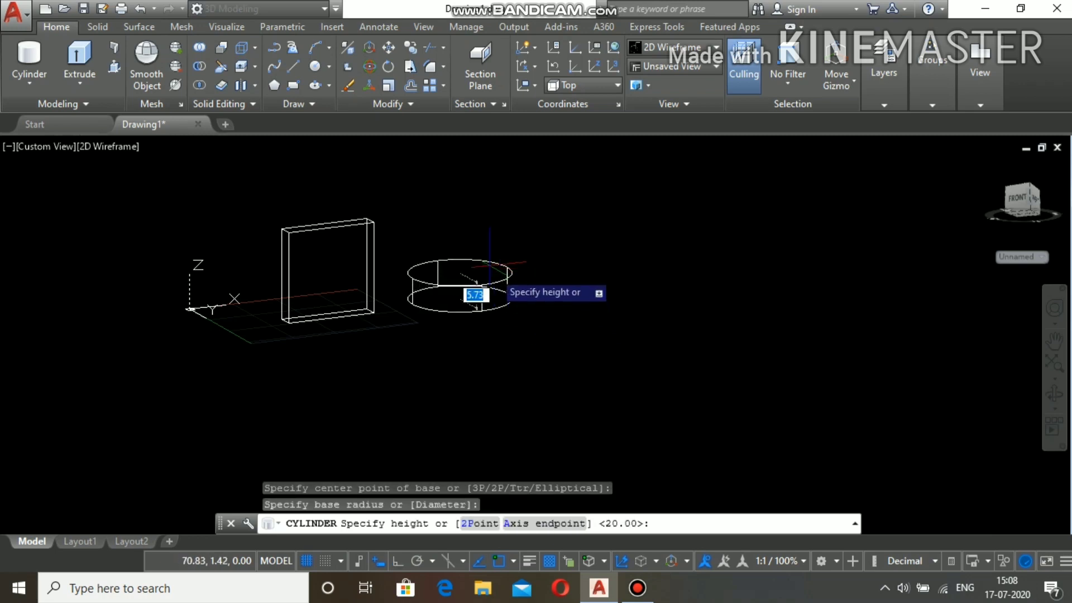
pyautogui.click(479, 198)
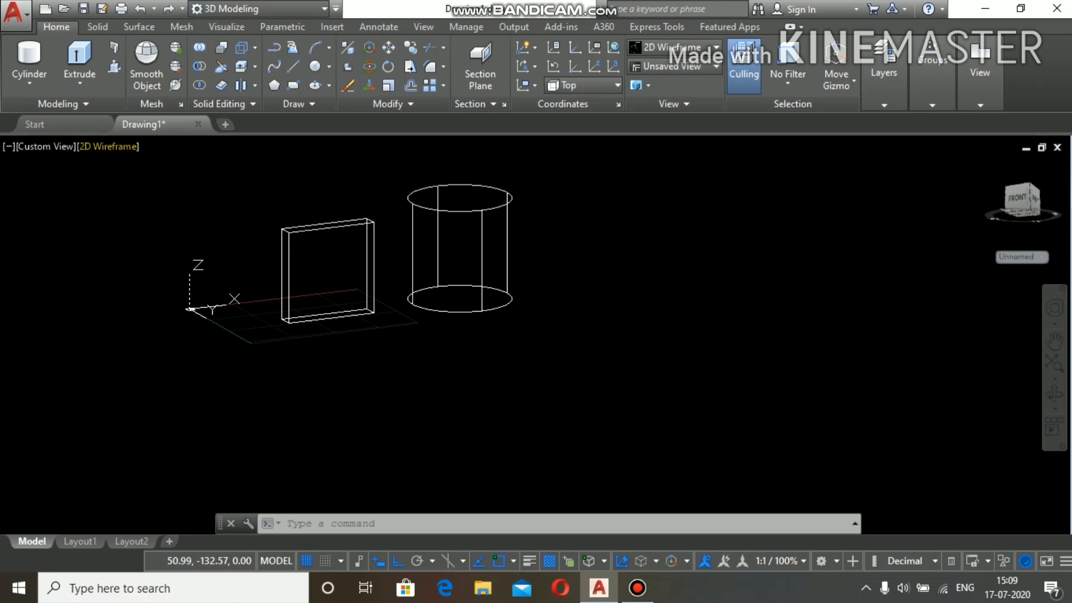
# Display the box and cylinder in the Conceptual visual style and inspect both solids.
pyautogui.click(109, 146)
pyautogui.click(168, 184)
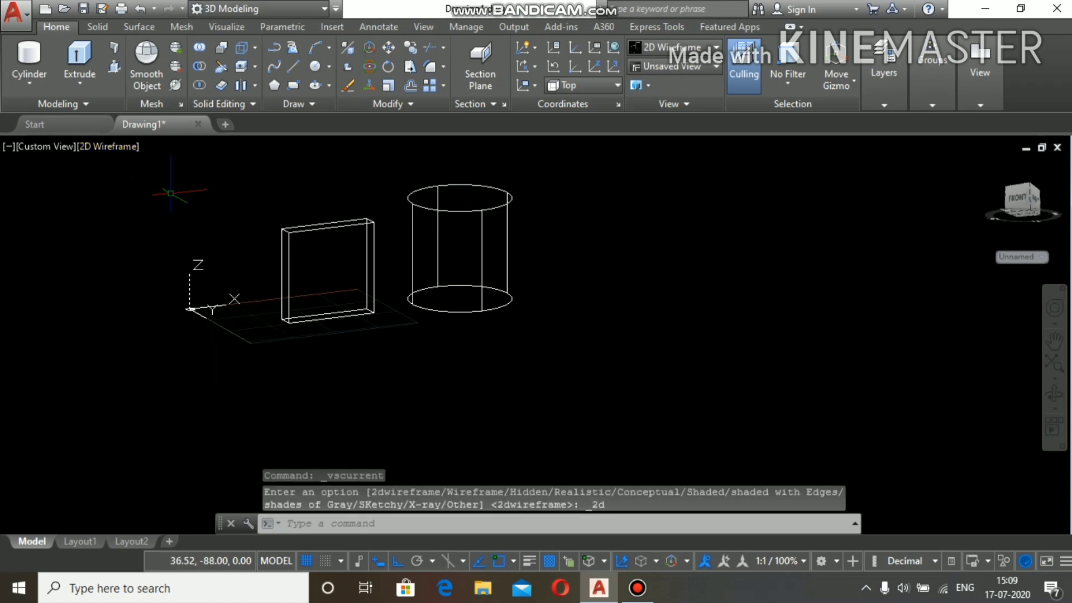
pyautogui.click(109, 147)
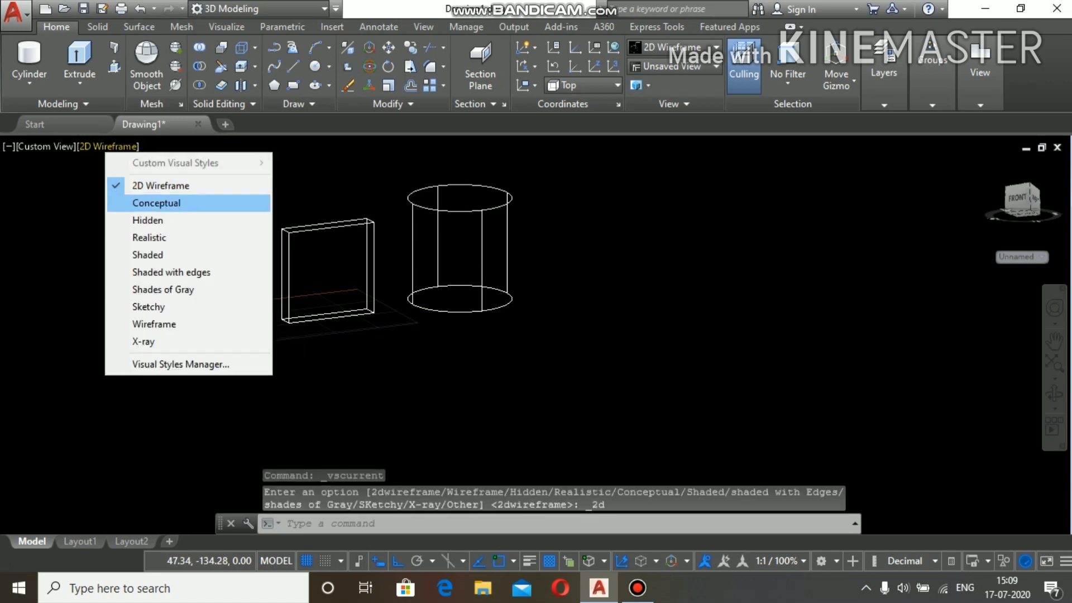
pyautogui.click(167, 200)
pyautogui.scroll(3, 351, 222)
pyautogui.scroll(-8, 402, 244)
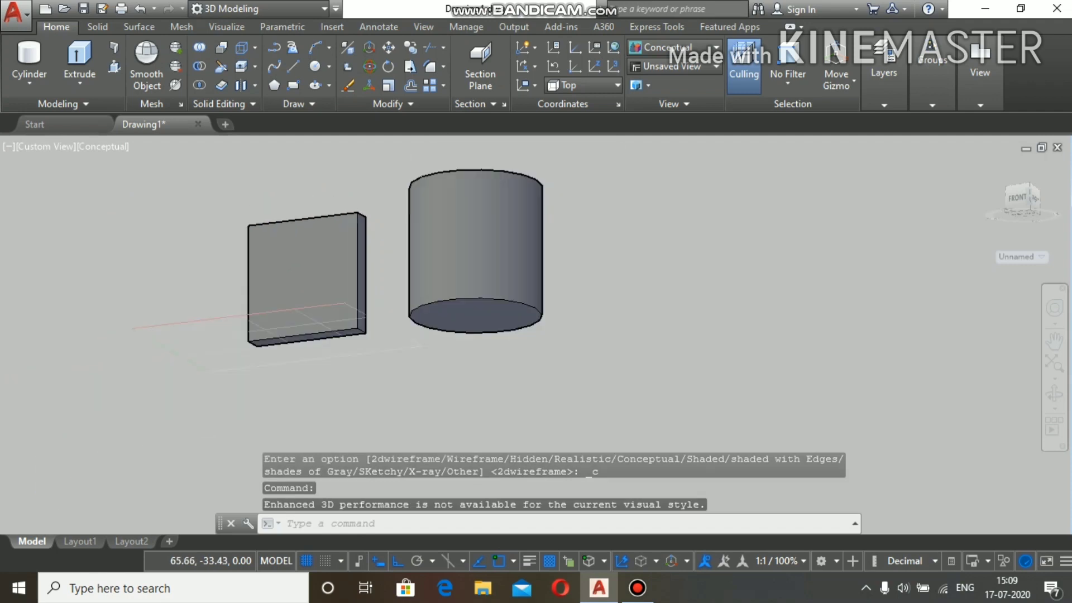
pyautogui.scroll(5, 402, 244)
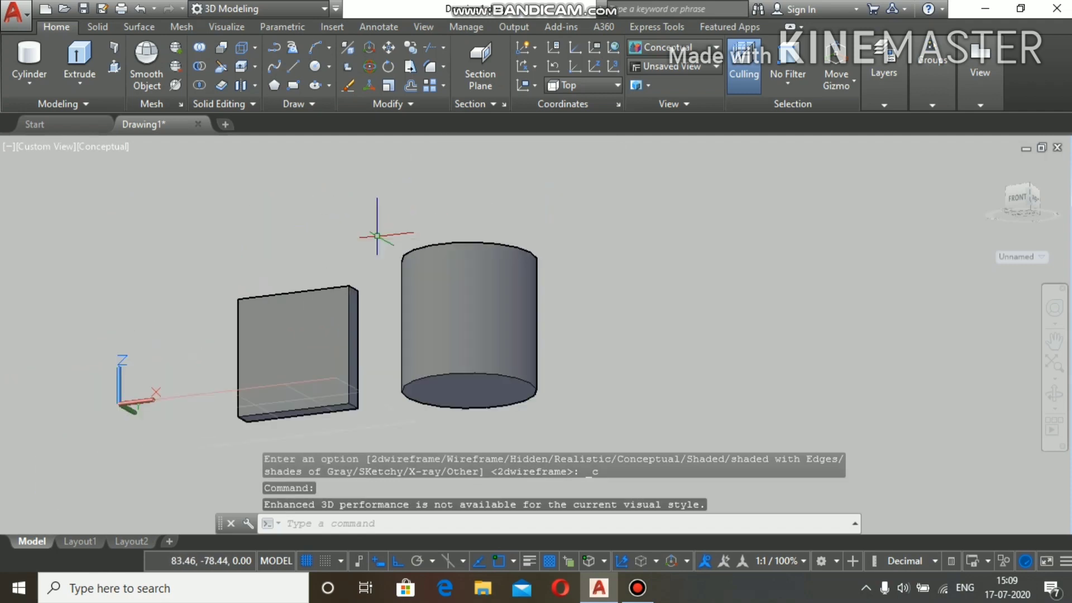
pyautogui.scroll(-3, 351, 252)
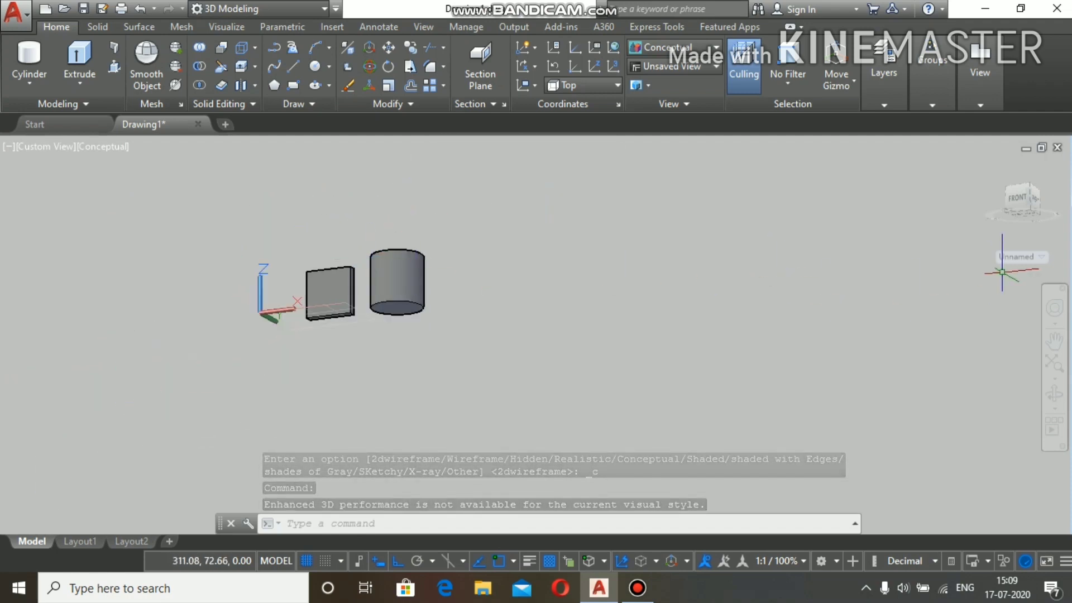
# Orbit the model to a nearly frontal angle showing the cylinder's top face, and exit the orbit.
pyautogui.click(1054, 395)
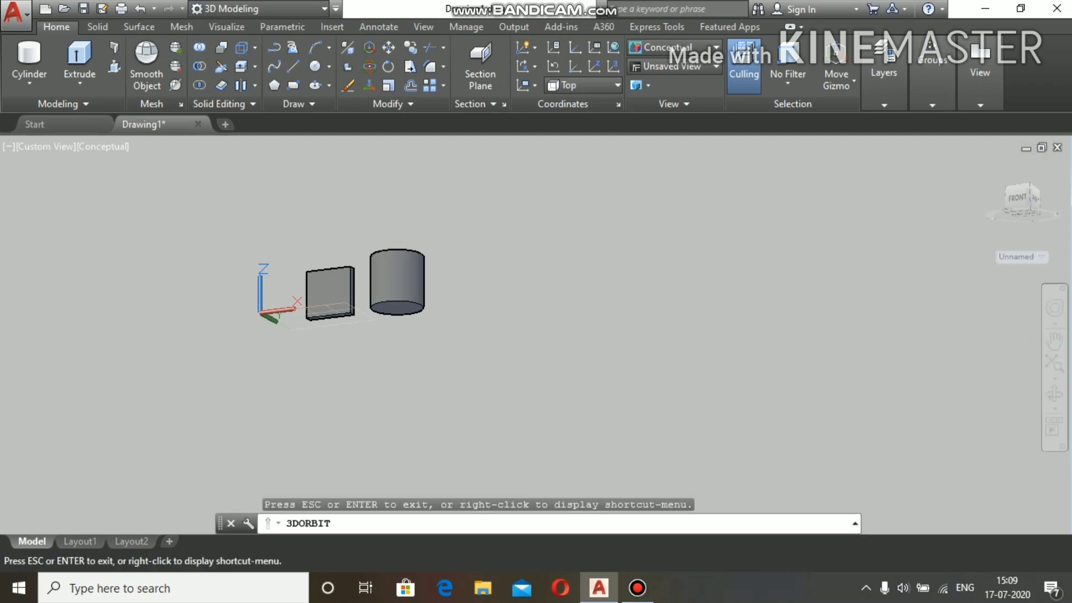
pyautogui.moveTo(391, 284); pyautogui.dragTo(384, 280)
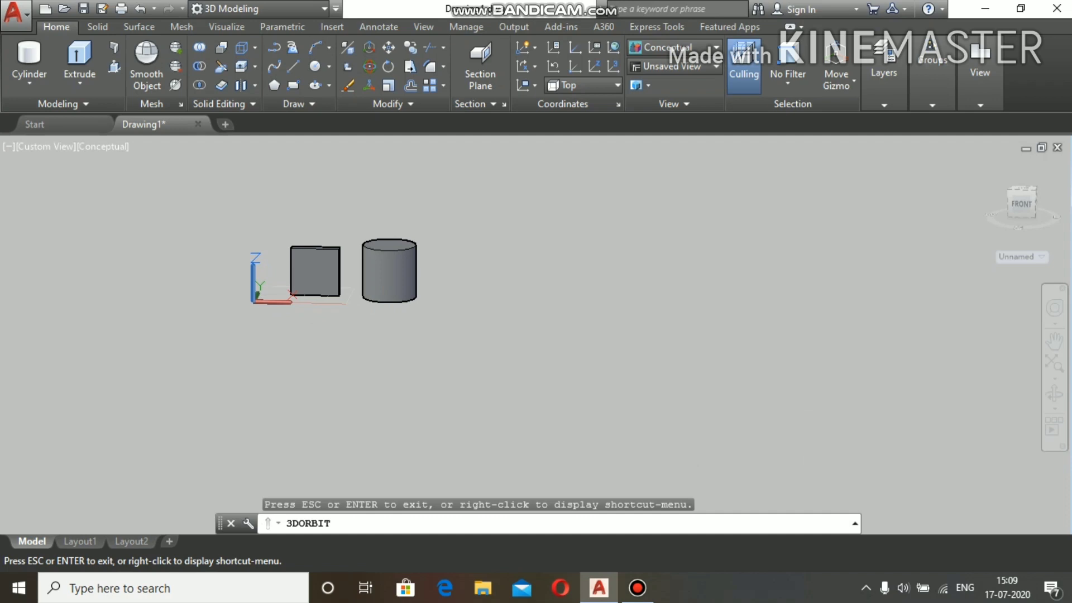
pyautogui.press('Escape')
pyautogui.scroll(3, 247, 223)
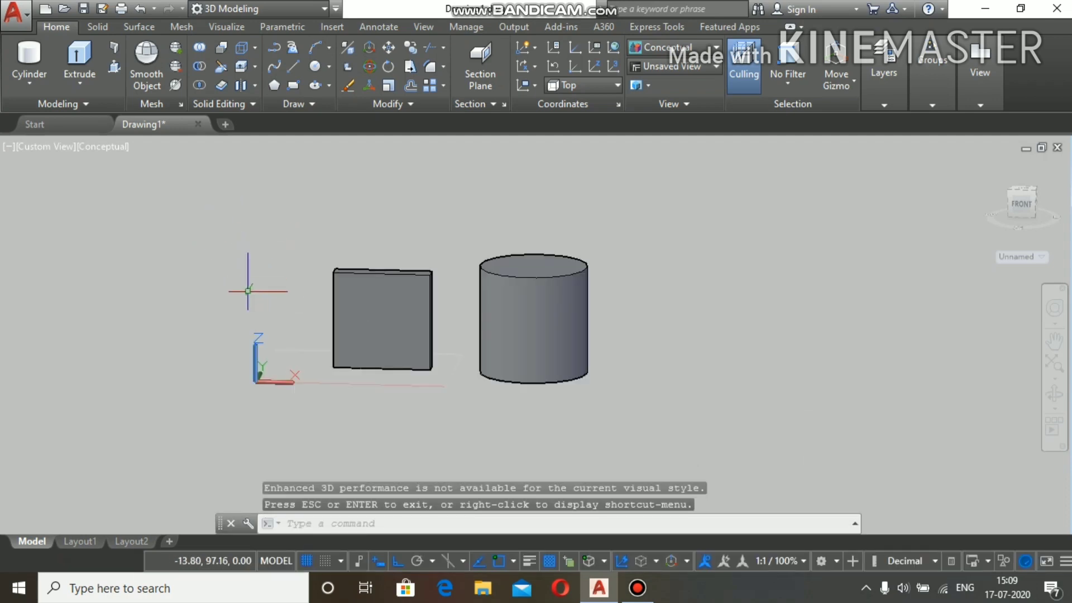
pyautogui.scroll(2, 318, 304)
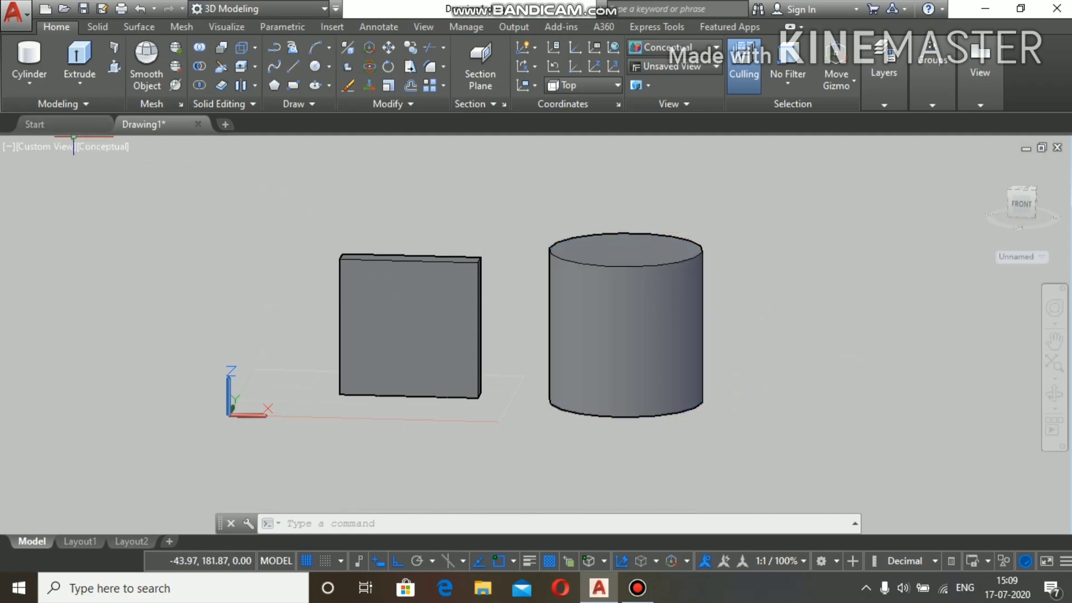
# Create a solid cone beside the cylinder, with a base radius of about 10.8 and a height of about 22.
pyautogui.click(29, 79)
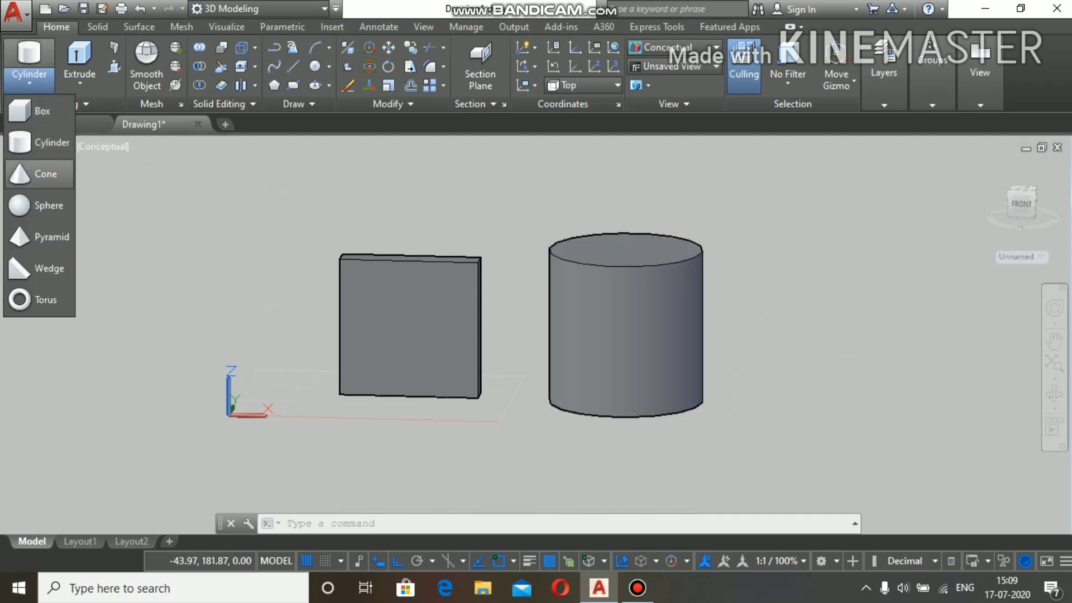
pyautogui.click(45, 174)
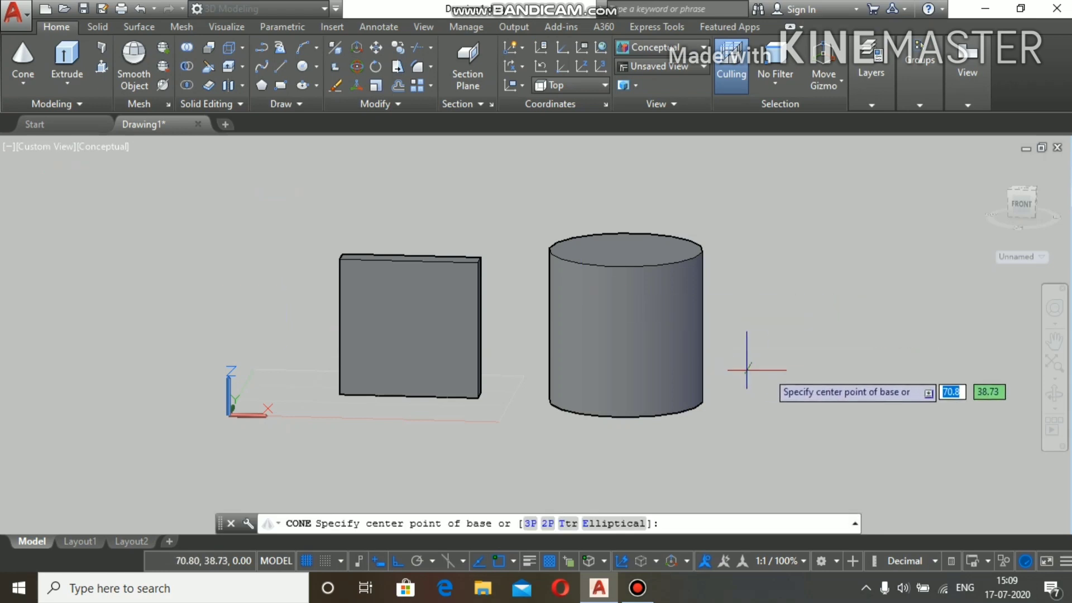
pyautogui.click(813, 386)
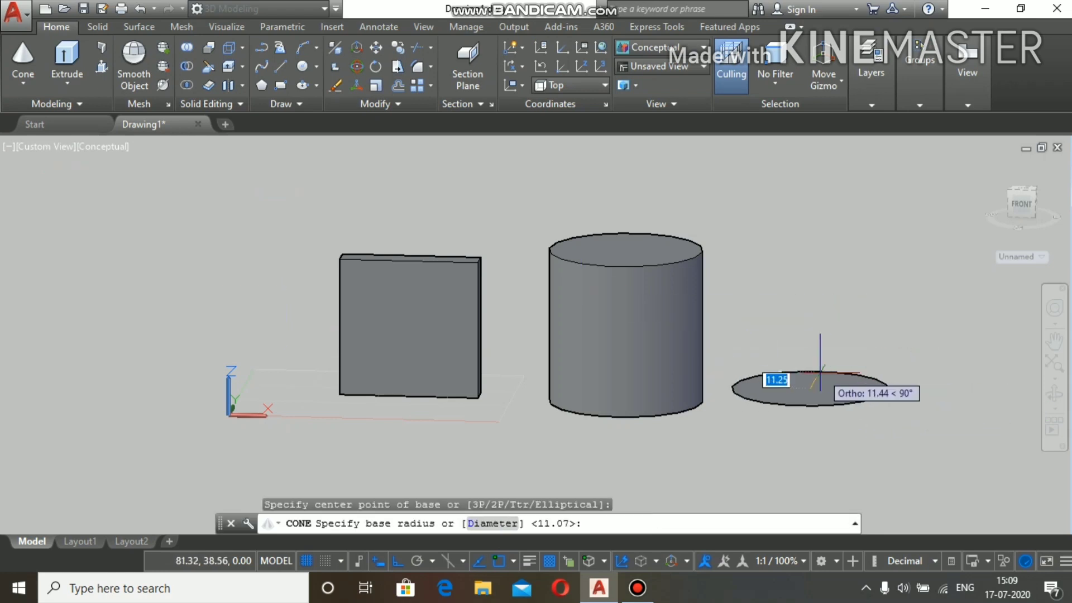
pyautogui.click(757, 401)
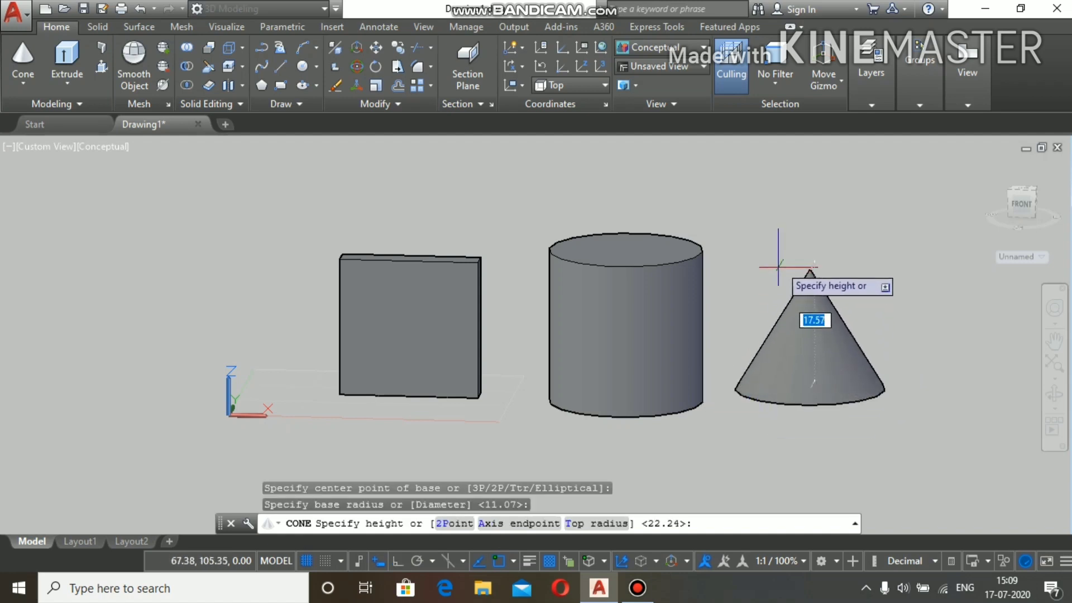
pyautogui.click(781, 240)
pyautogui.scroll(-2, 793, 245)
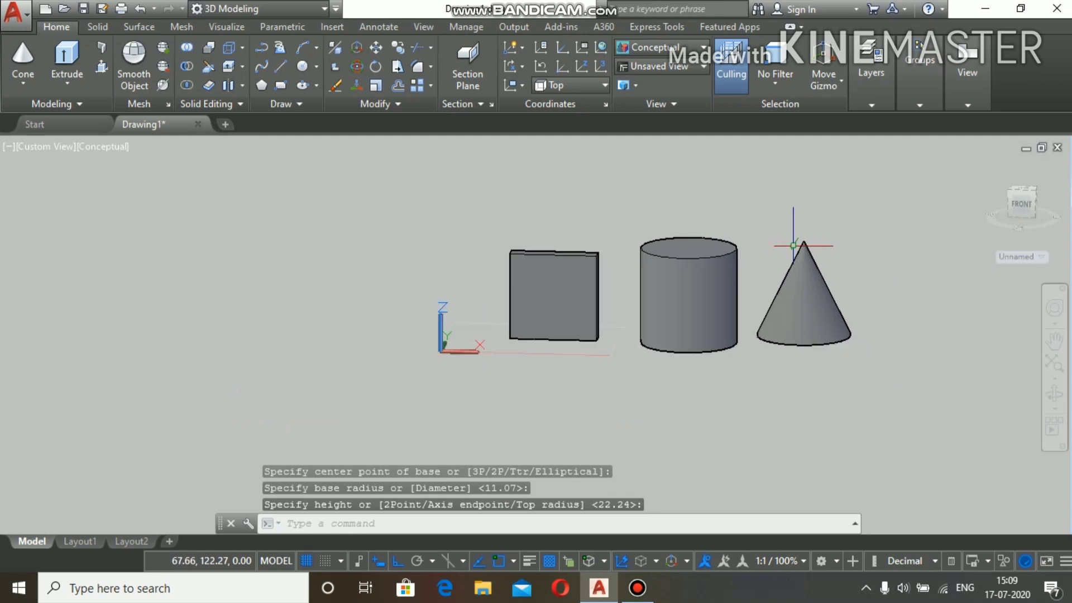
# Create a solid sphere with a radius of about 17.5, well away from the box on the side opposite the cylinder.
pyautogui.click(23, 82)
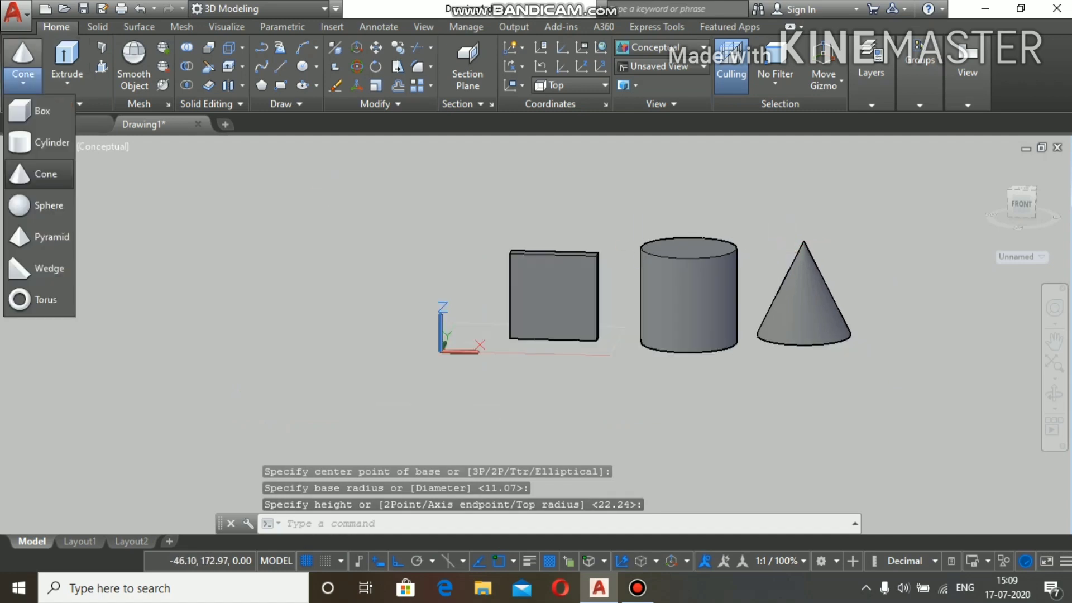
pyautogui.click(45, 205)
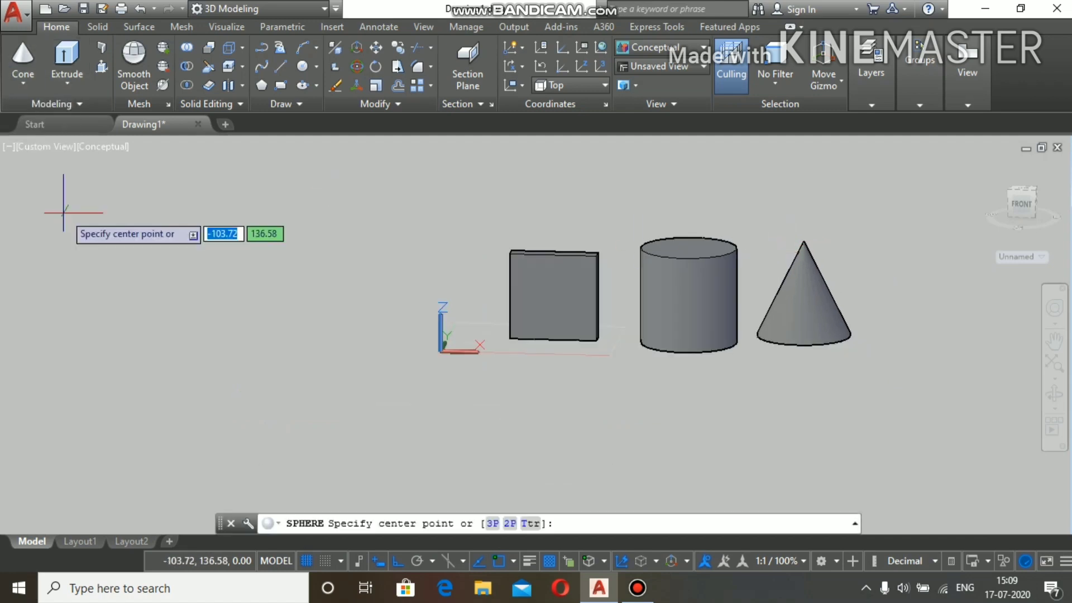
pyautogui.click(175, 290)
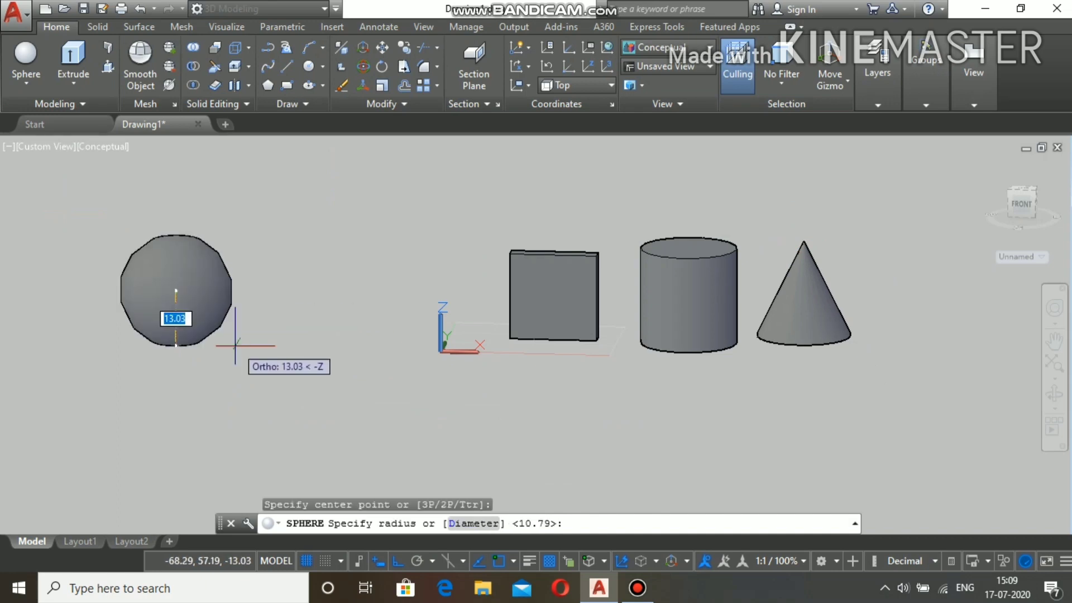
pyautogui.click(235, 363)
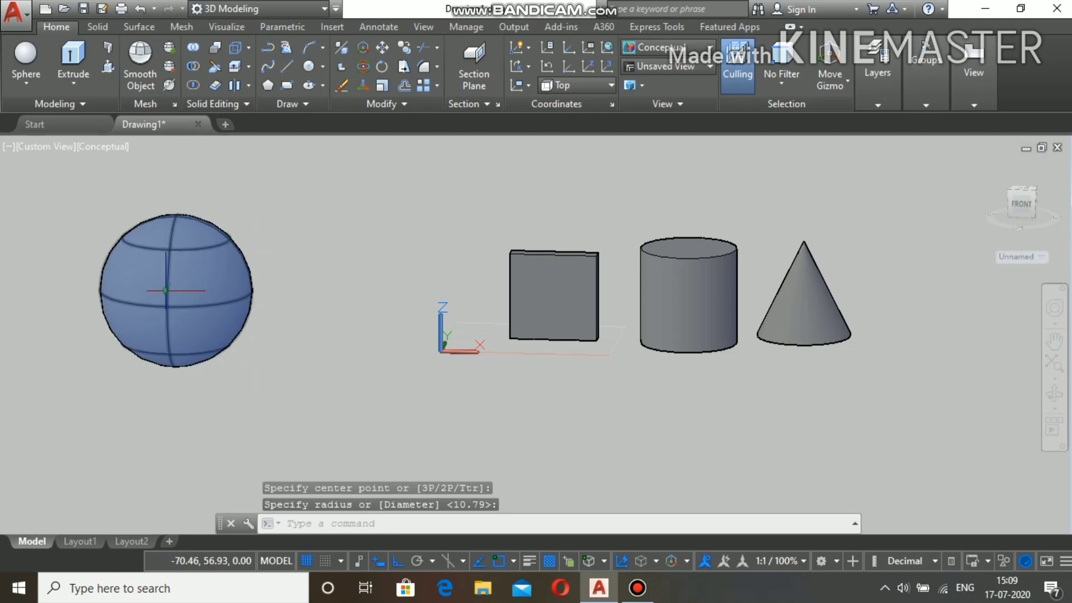
pyautogui.scroll(-4, 165, 291)
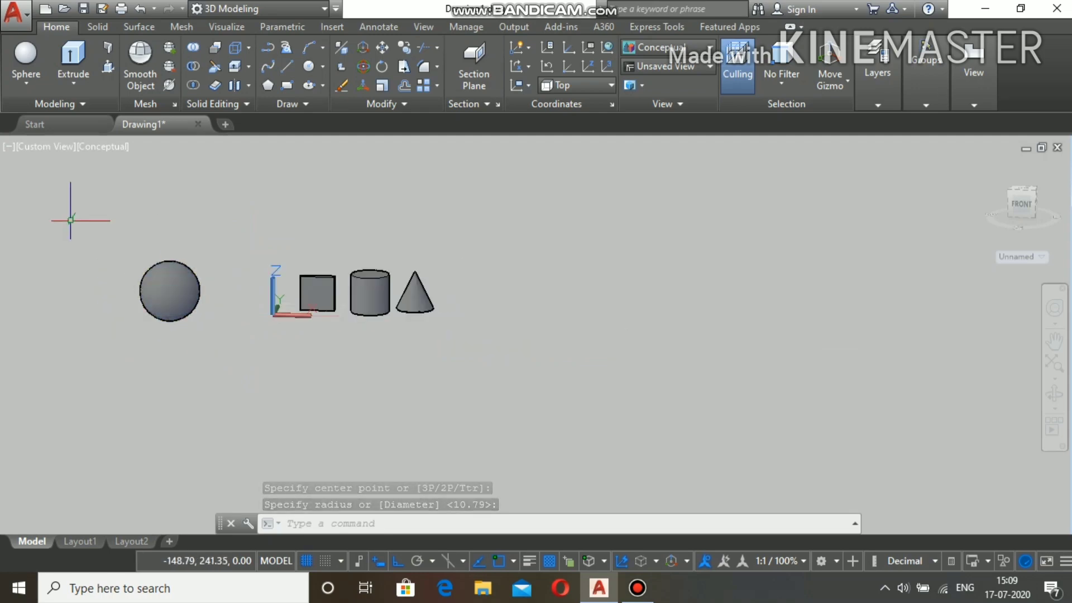
# Create a square-based solid pyramid beside the cone, wider and taller than the cone, and inspect the row of solids.
pyautogui.click(26, 83)
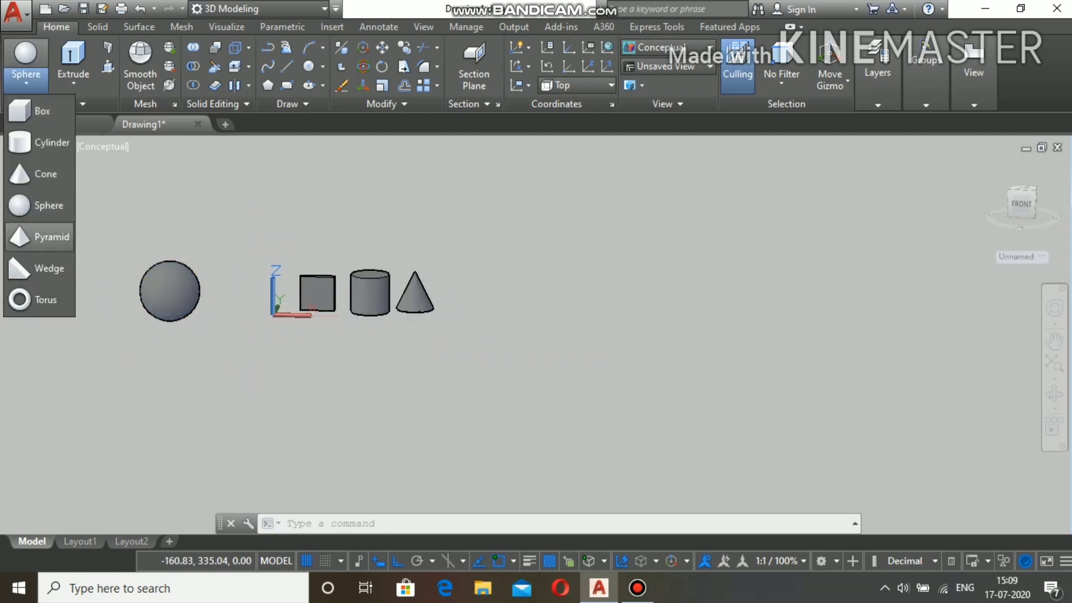
pyautogui.click(49, 236)
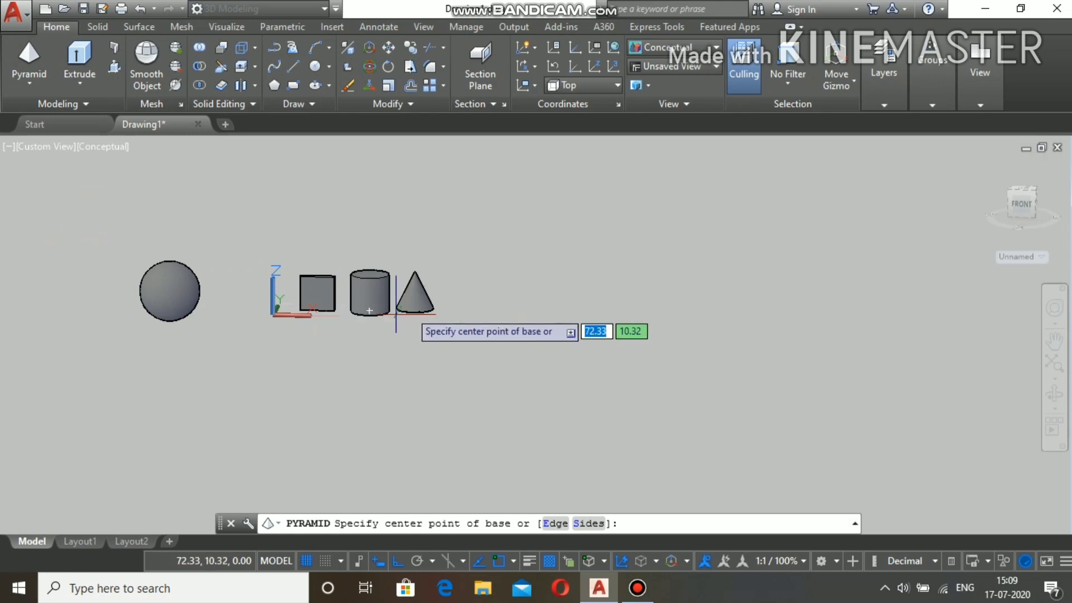
pyautogui.click(479, 312)
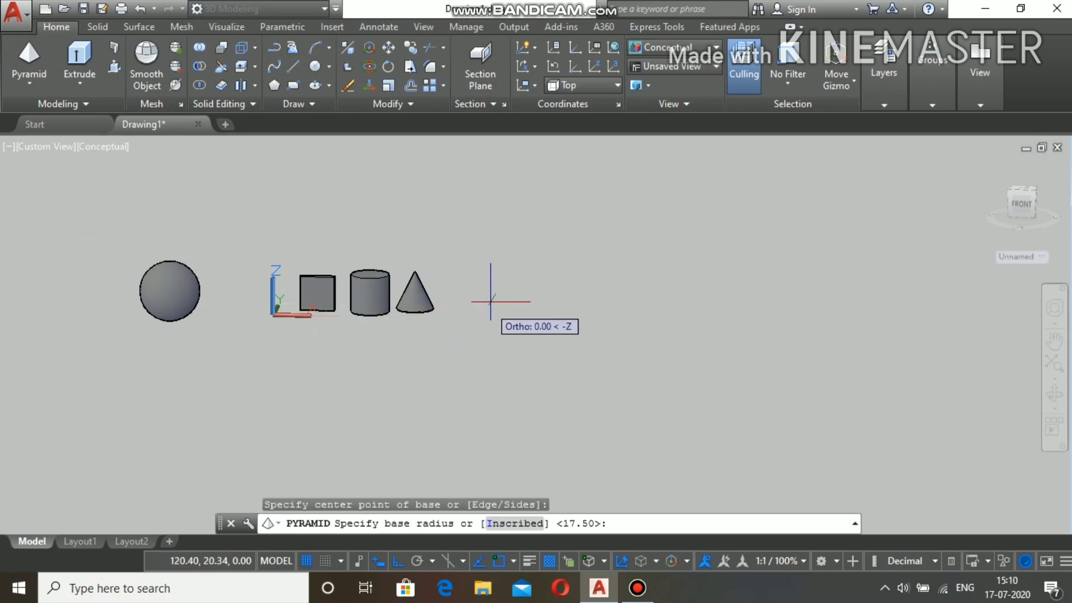
pyautogui.click(458, 313)
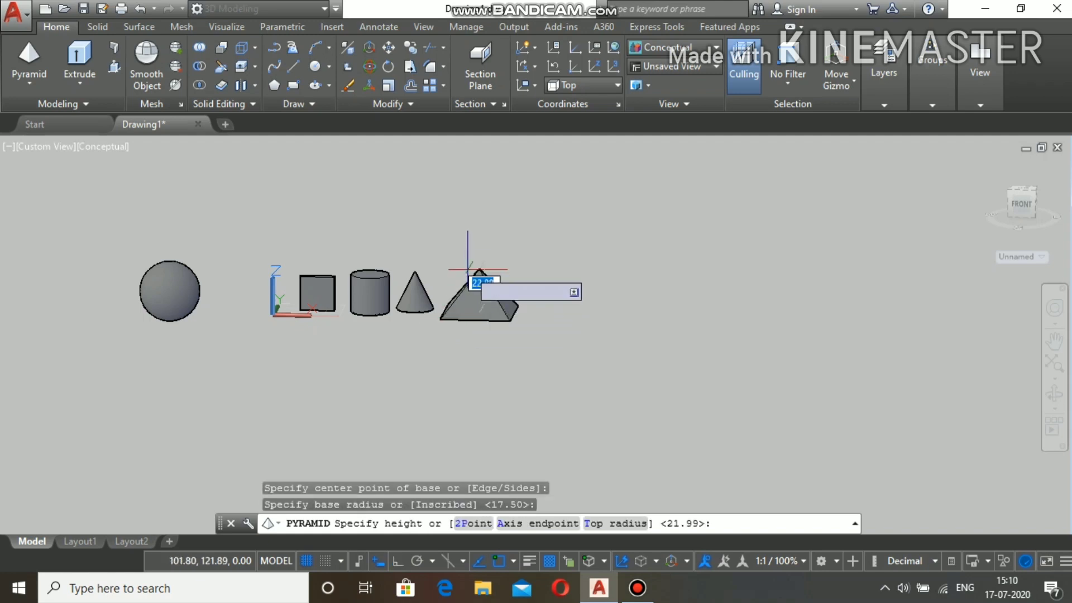
pyautogui.click(467, 246)
pyautogui.scroll(3, 469, 243)
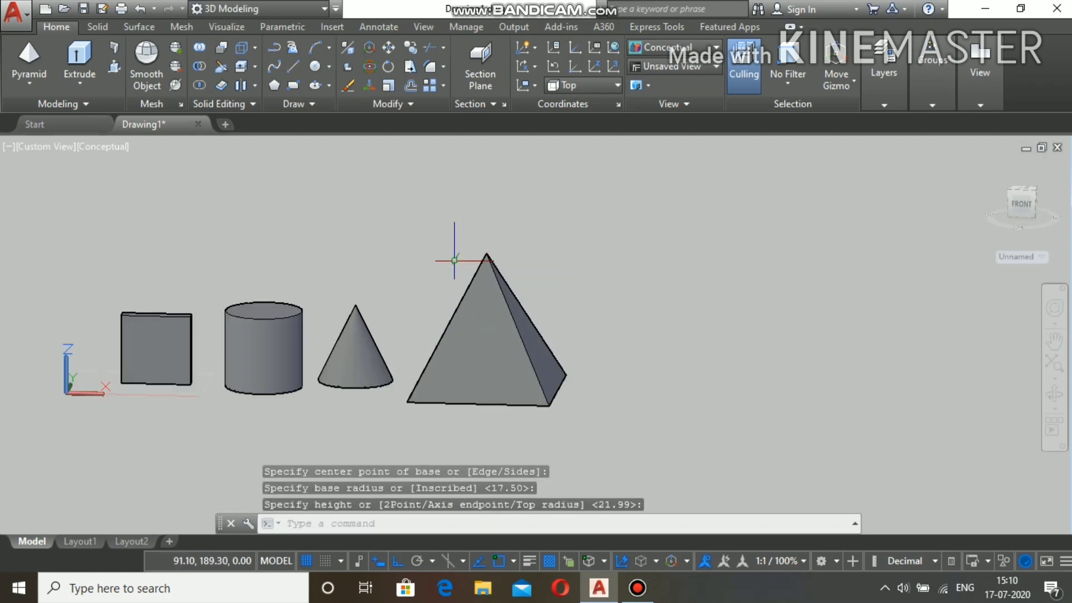
pyautogui.scroll(-2, 455, 260)
pyautogui.scroll(-2, 455, 261)
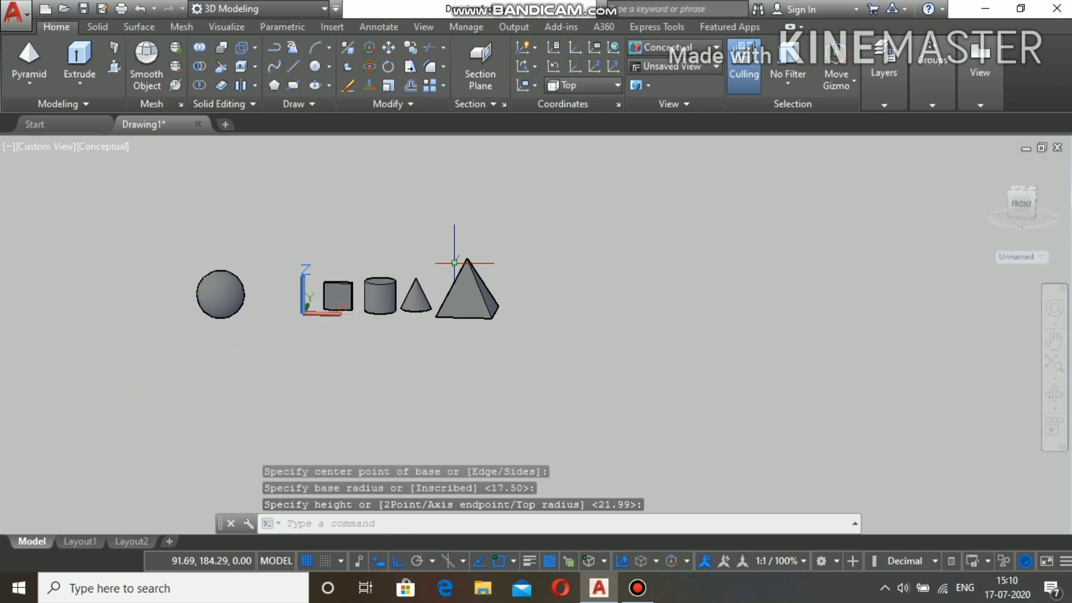
pyautogui.scroll(3, 453, 264)
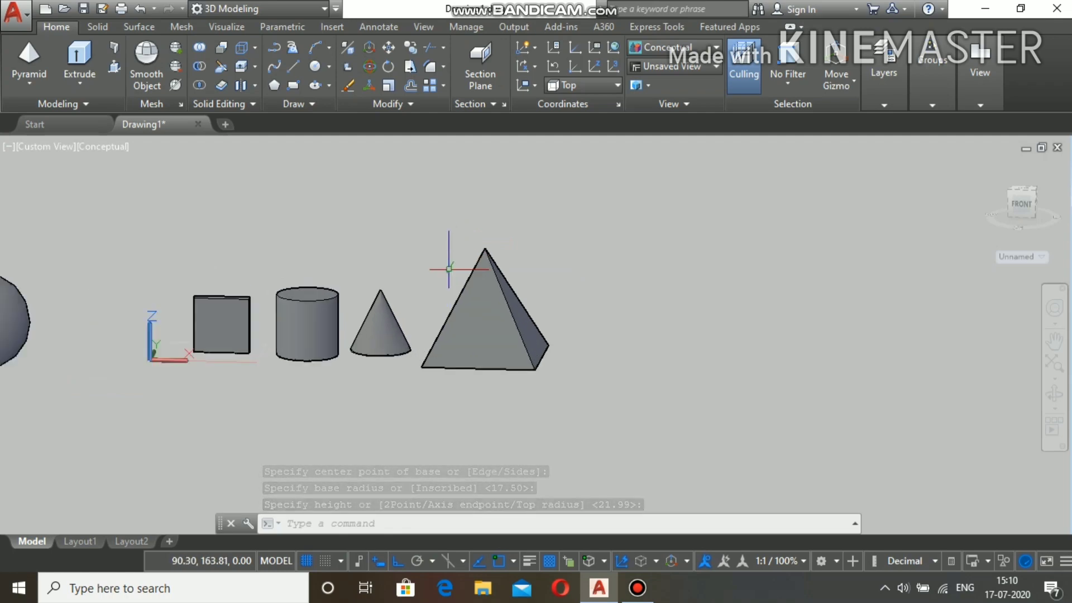
pyautogui.scroll(-5, 449, 269)
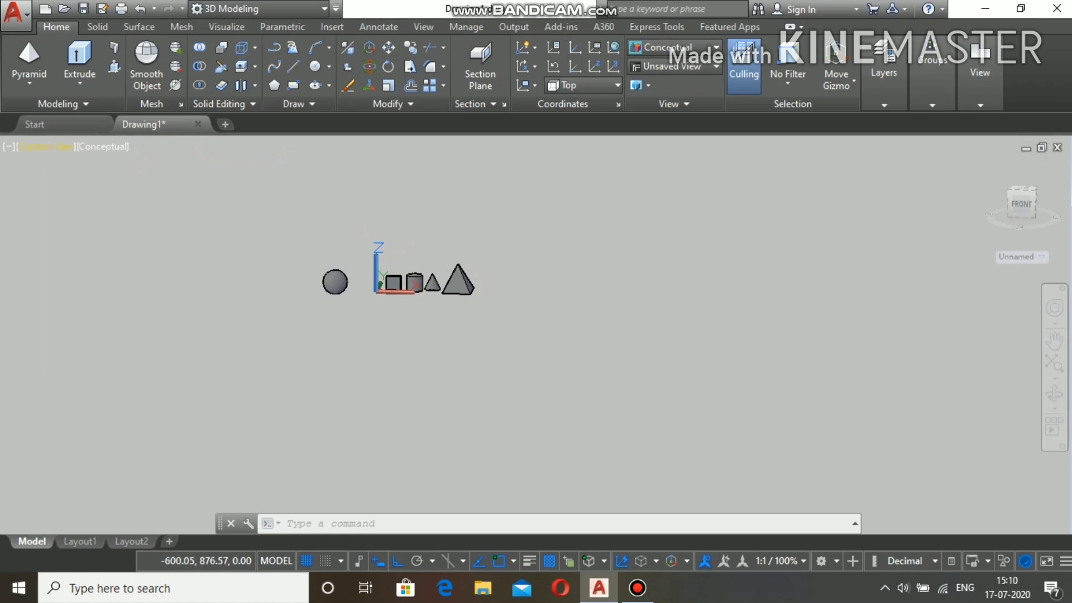
# Show all the solids in the Top view with the 2D Wireframe visual style.
pyautogui.click(44, 147)
pyautogui.click(84, 184)
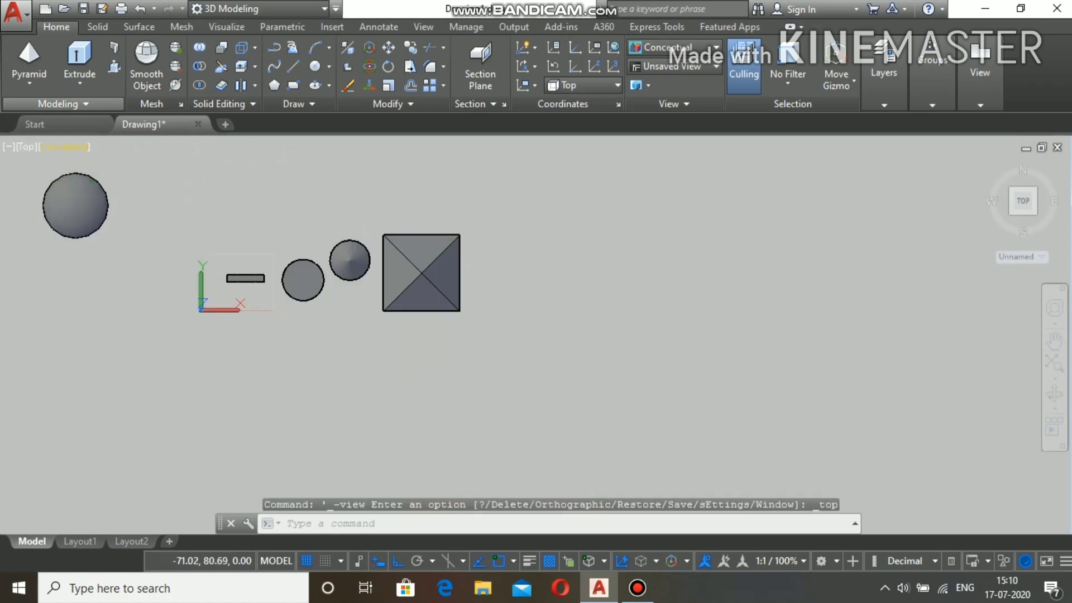
pyautogui.click(66, 147)
pyautogui.press('Escape')
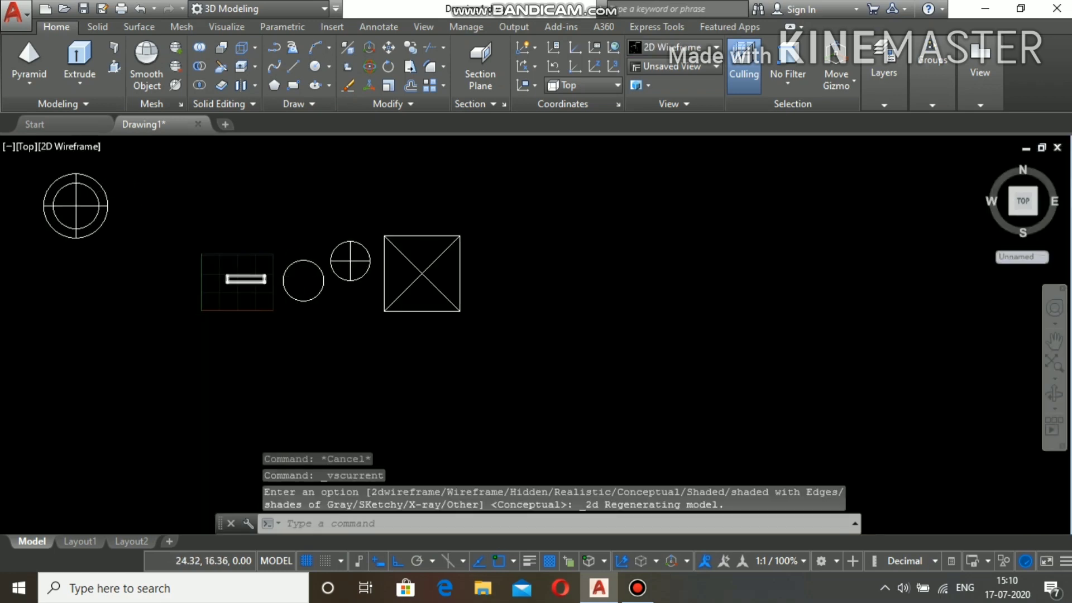
pyautogui.scroll(-2, 244, 280)
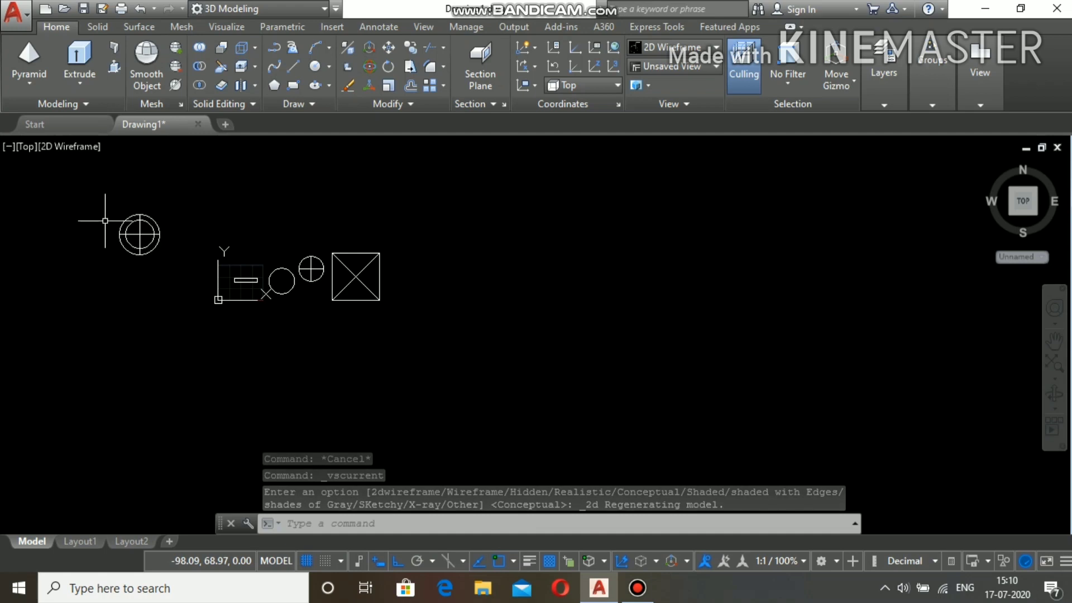
# Draw a closed four-sided outline with straight lines in the open area beyond the pyramid, slanting the short side nearest the pyramid.
pyautogui.scroll(2, 105, 221)
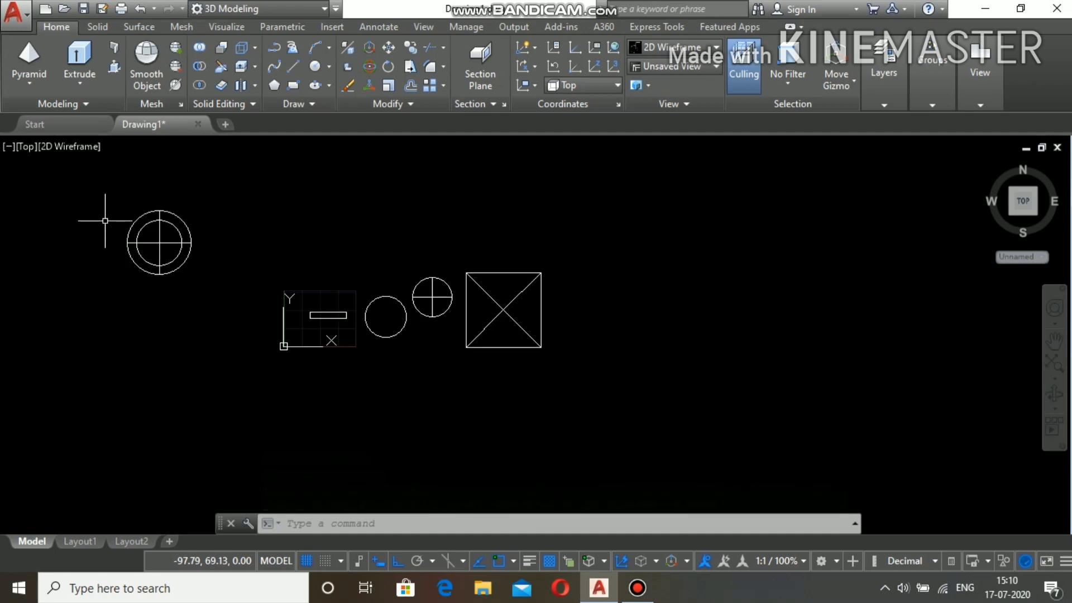
pyautogui.scroll(-2, 106, 222)
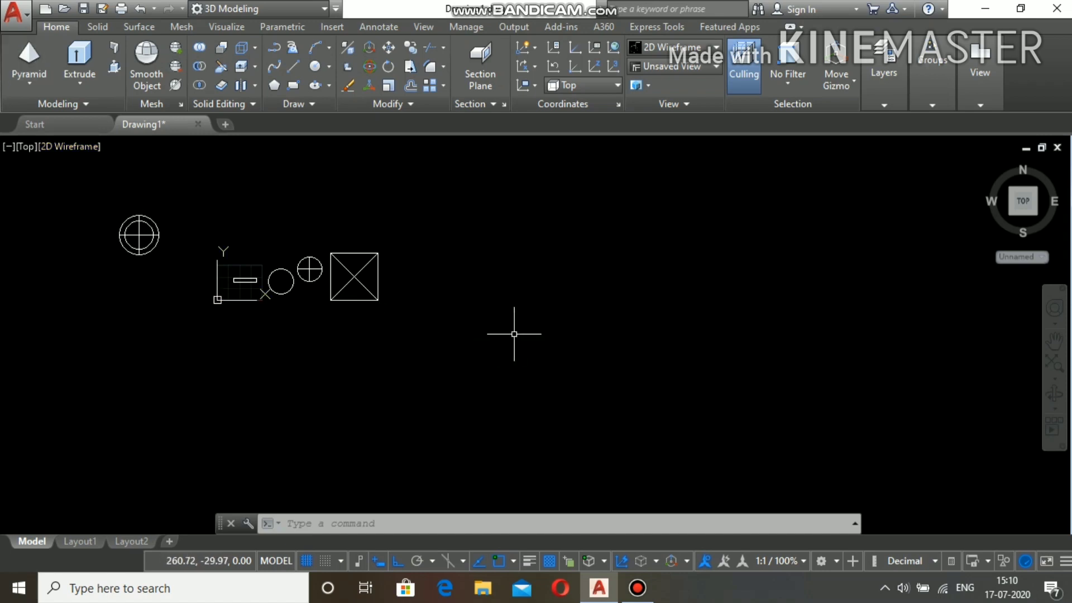
pyautogui.press('Return')
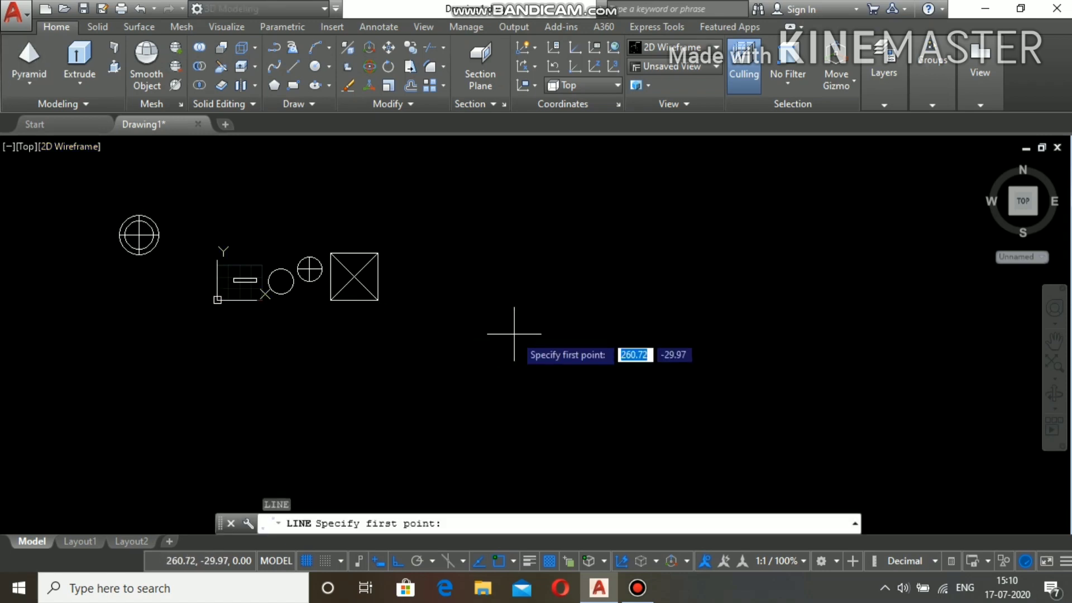
pyautogui.click(521, 325)
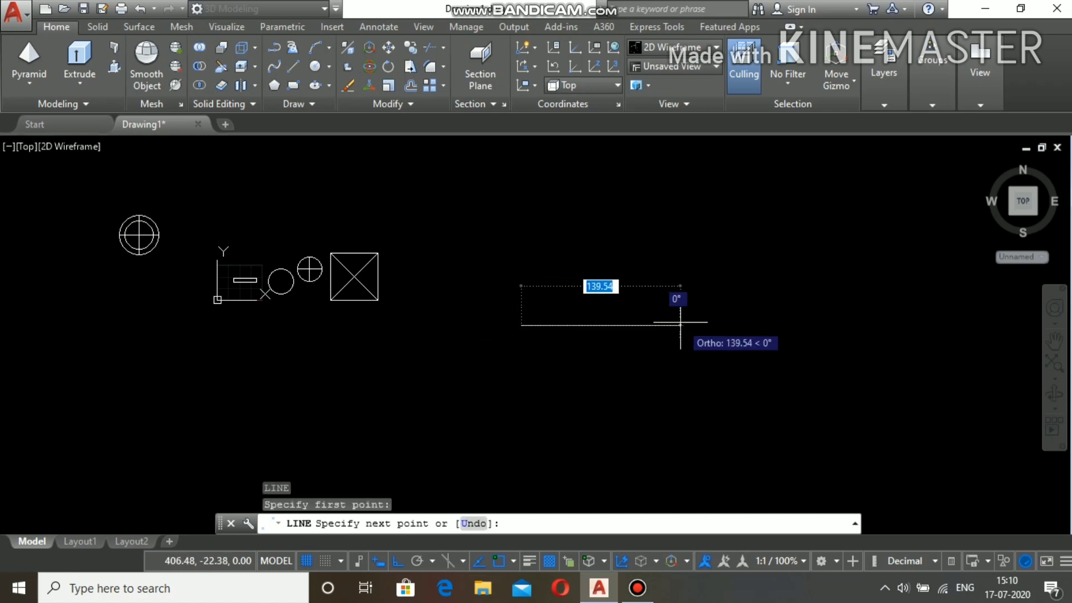
pyautogui.click(643, 325)
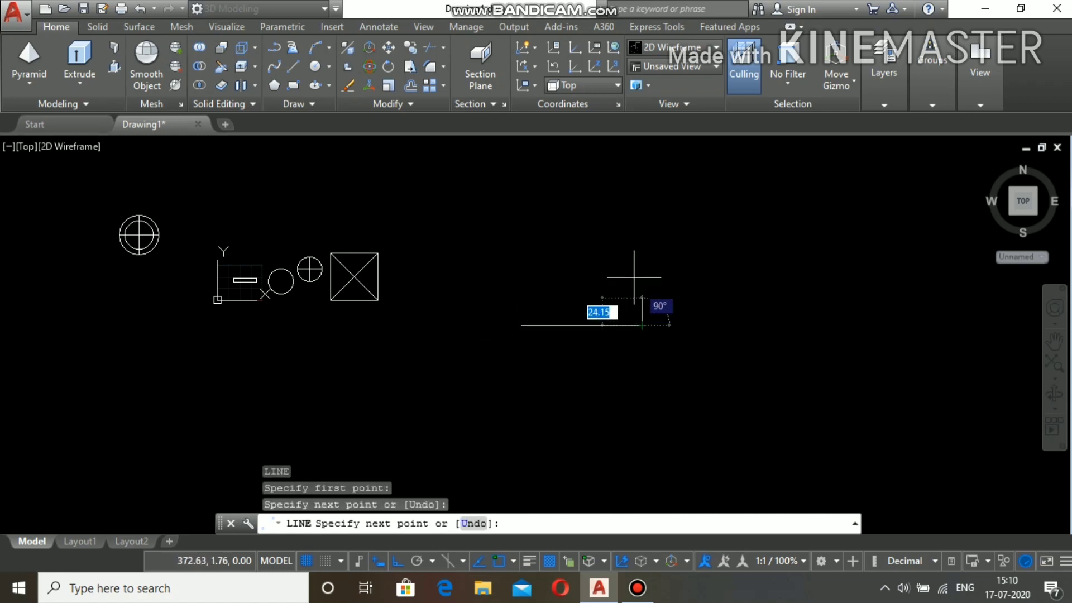
pyautogui.click(639, 264)
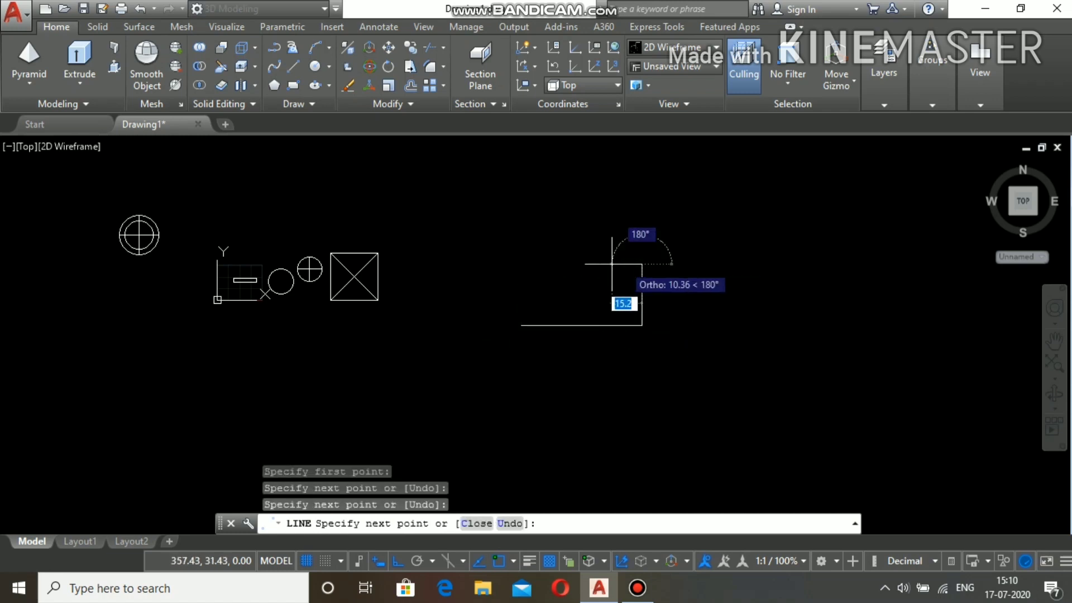
pyautogui.click(515, 264)
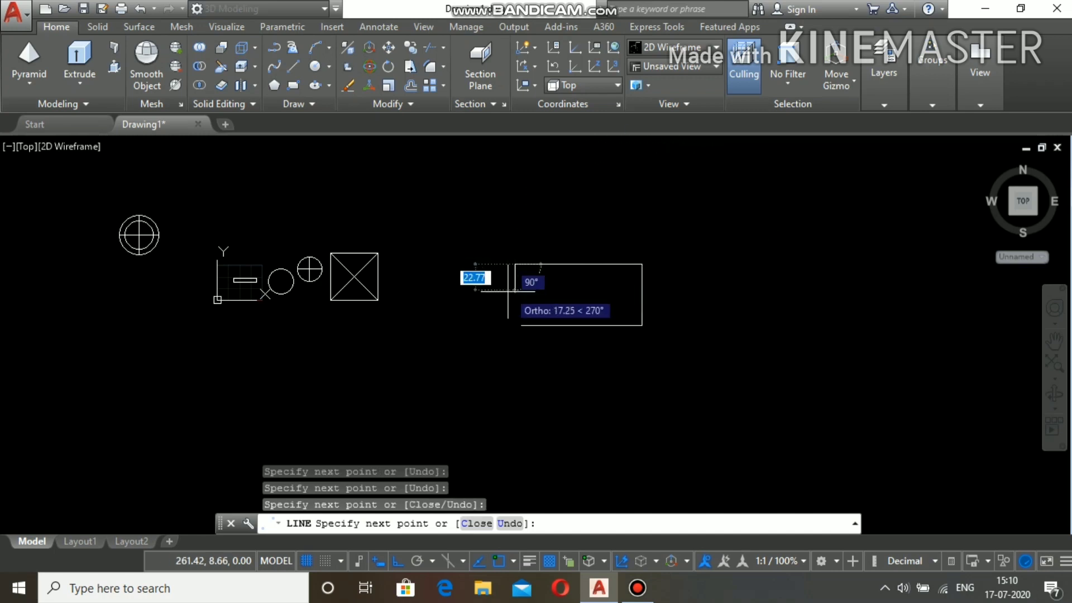
pyautogui.click(522, 325)
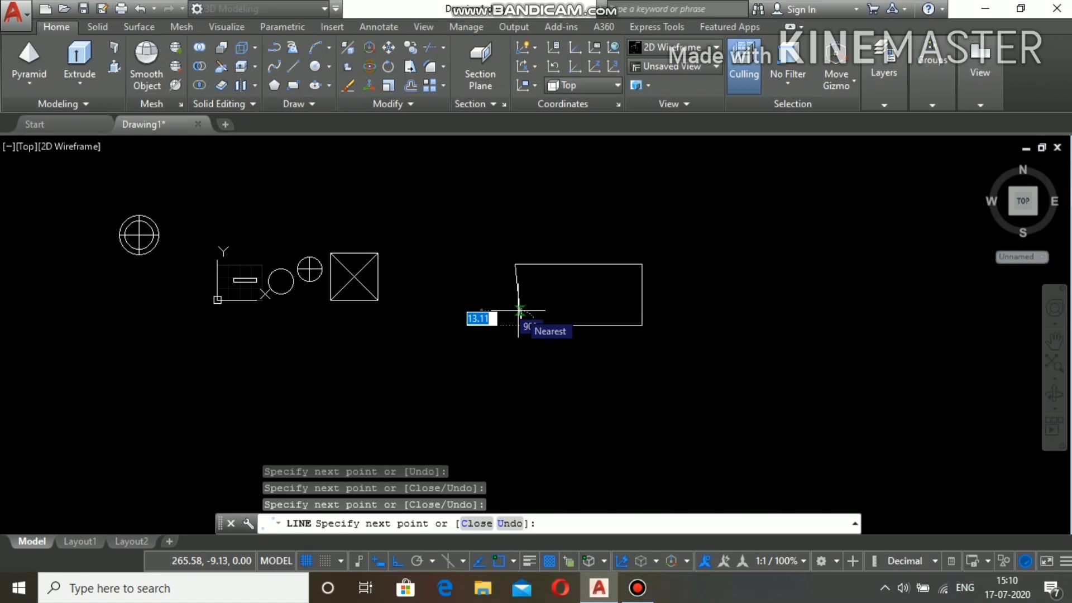
pyautogui.press('Escape')
pyautogui.scroll(2, 525, 311)
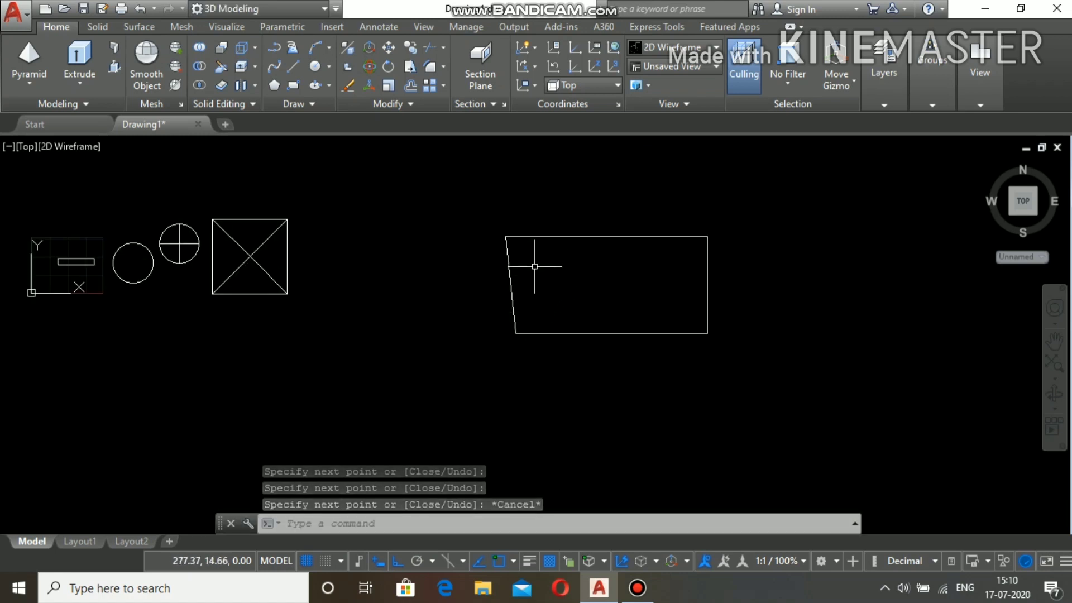
pyautogui.scroll(-2, 536, 266)
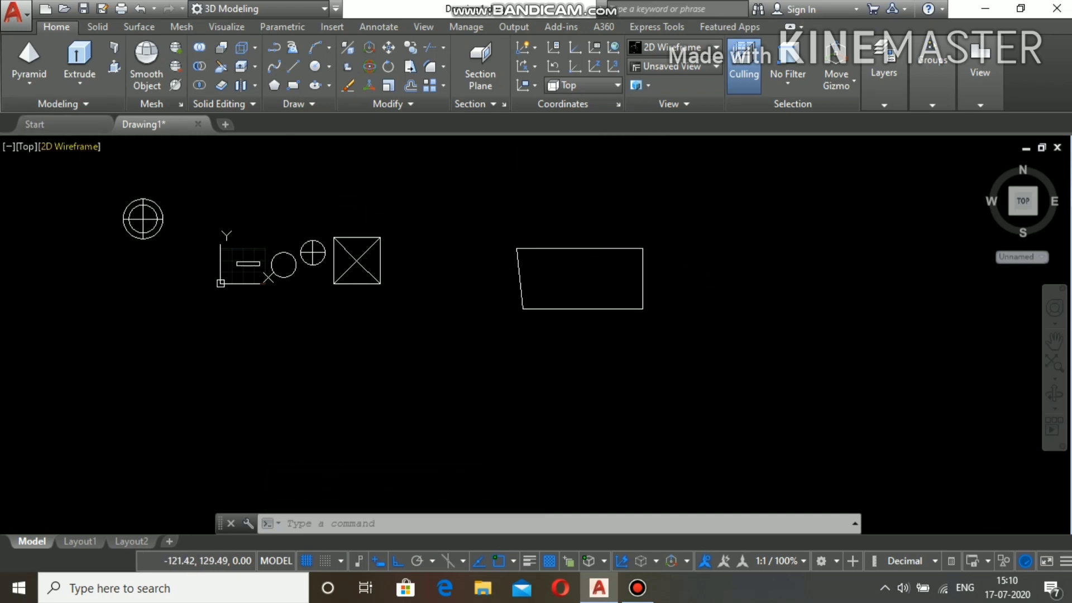
# Show the model in the SW Isometric view and inspect the row of solids and the four-sided line outline.
pyautogui.click(25, 146)
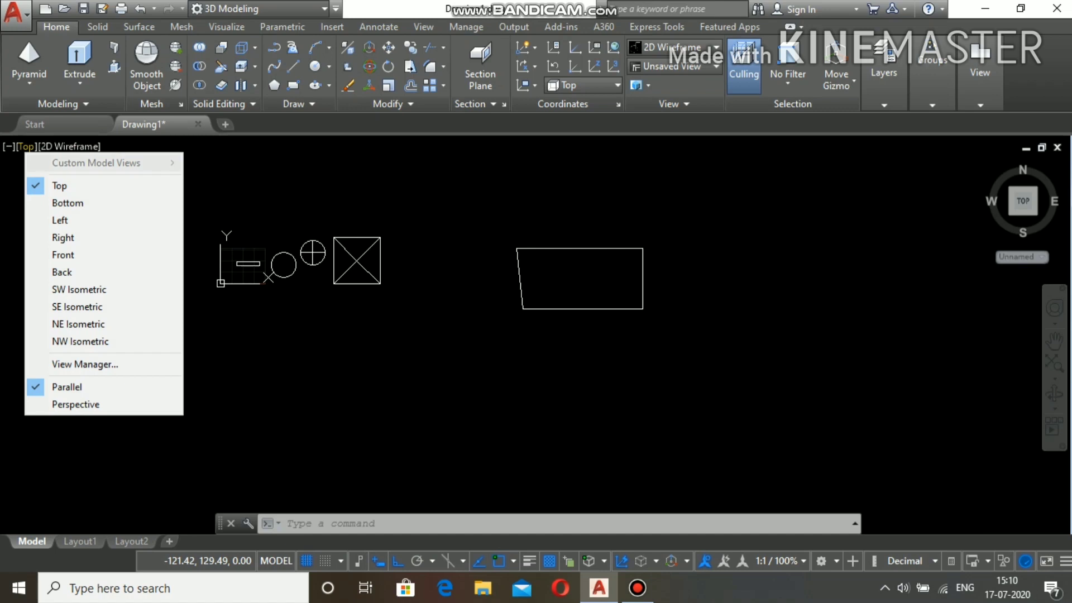
pyautogui.click(79, 289)
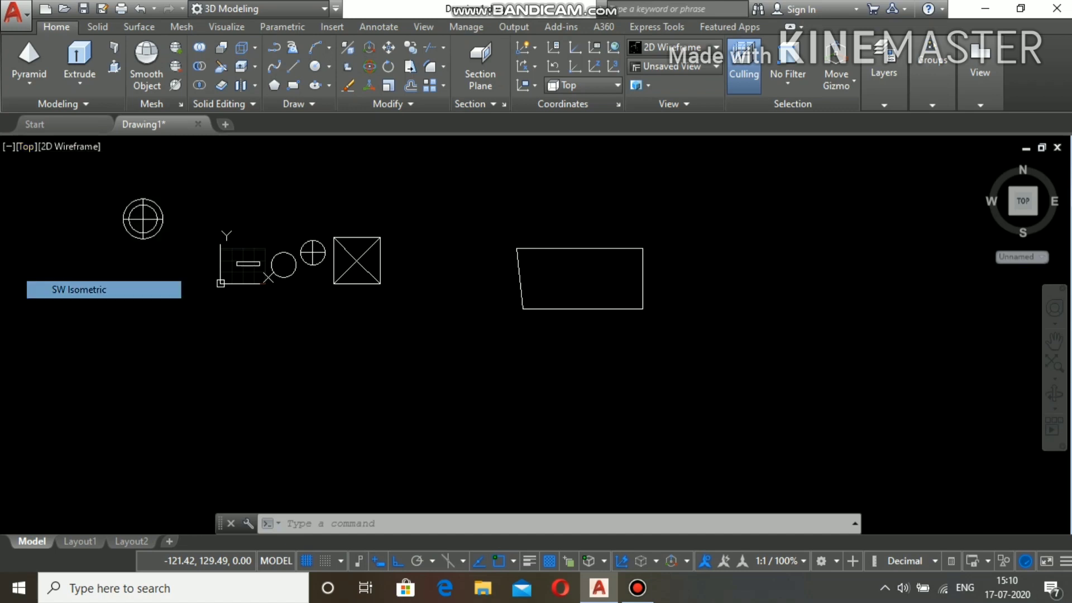
pyautogui.scroll(-2, 642, 328)
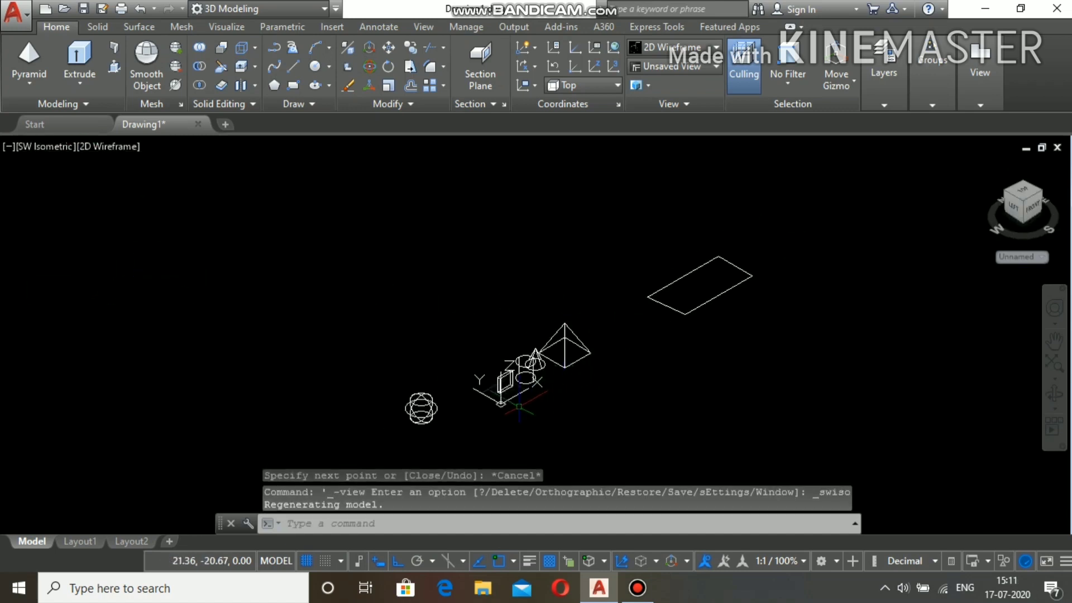
pyautogui.scroll(5, 518, 406)
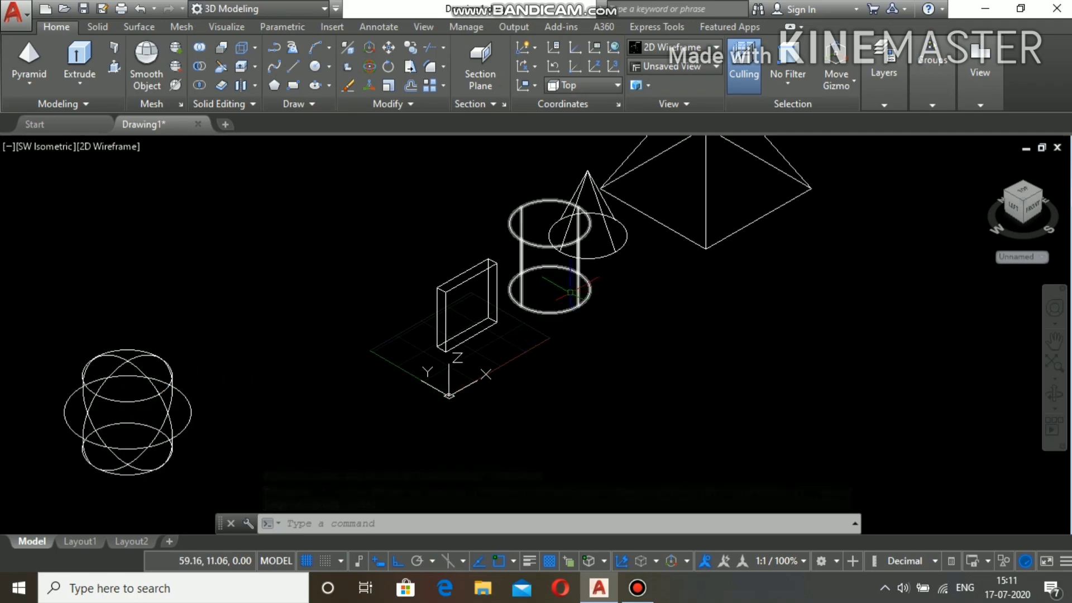
pyautogui.scroll(-2, 575, 280)
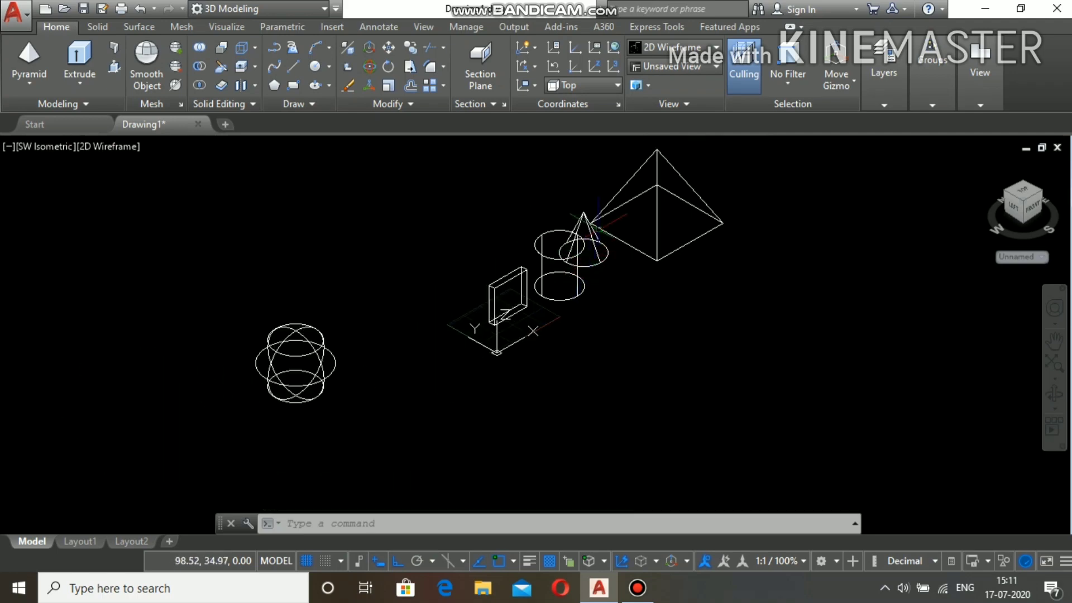
pyautogui.scroll(-2, 588, 232)
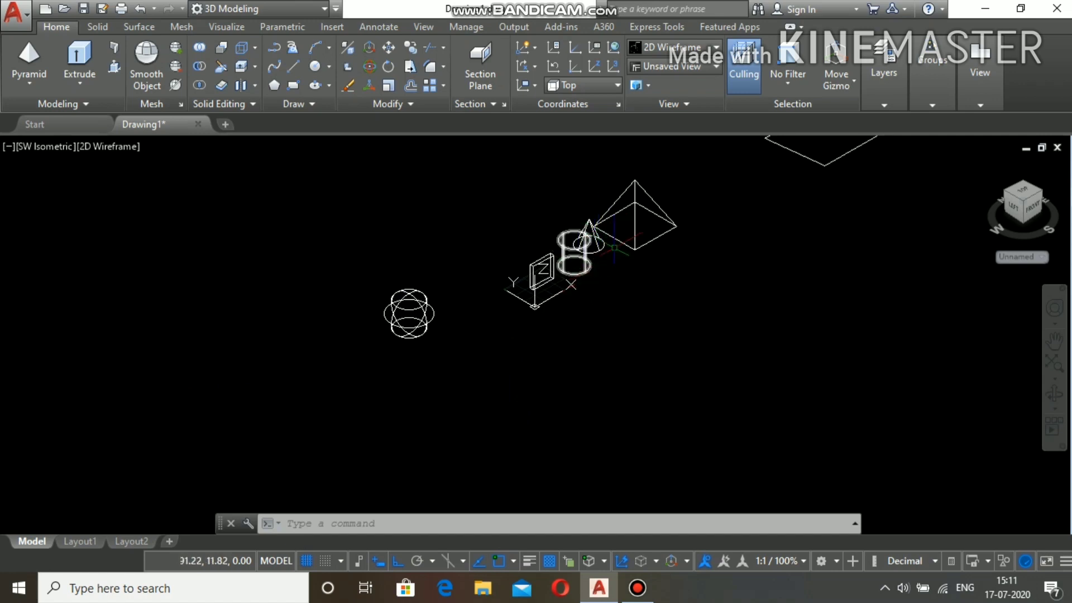
pyautogui.scroll(-2, 631, 221)
pyautogui.scroll(2, 665, 153)
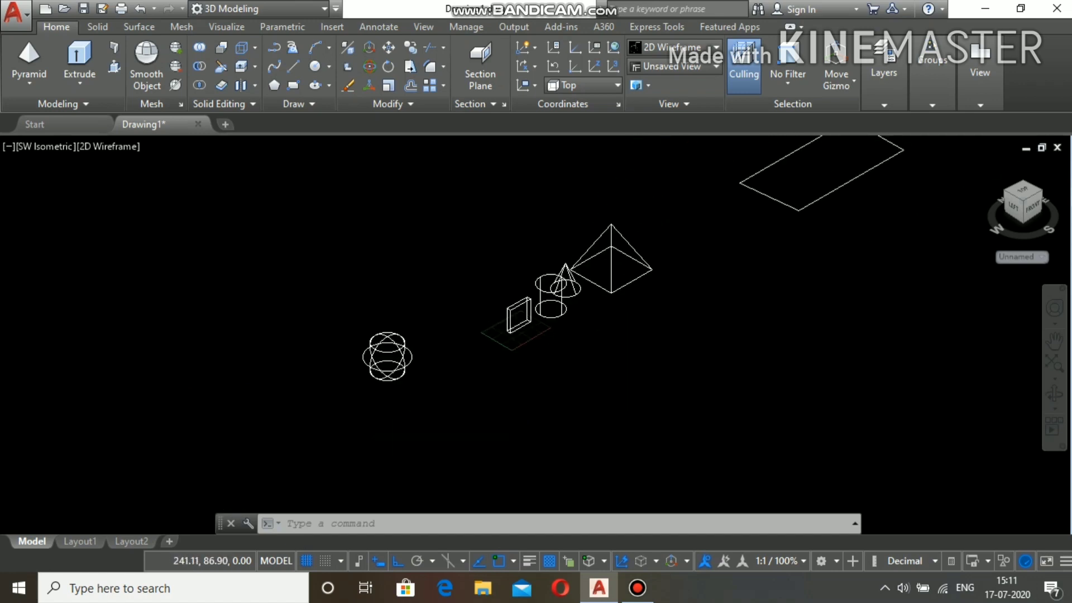
pyautogui.scroll(-3, 668, 171)
pyautogui.scroll(5, 715, 144)
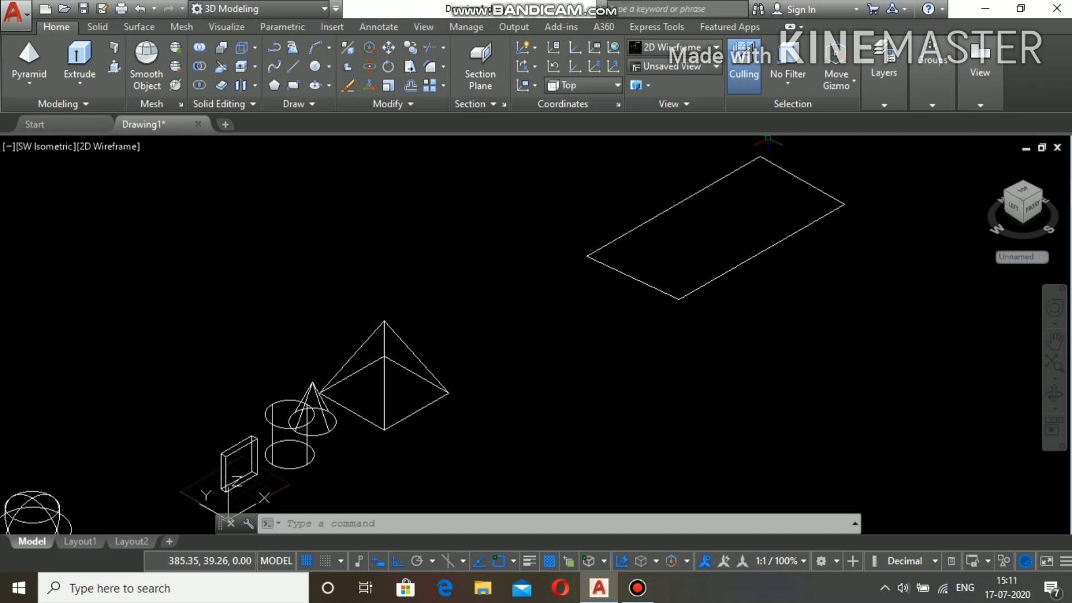
pyautogui.scroll(-6, 755, 166)
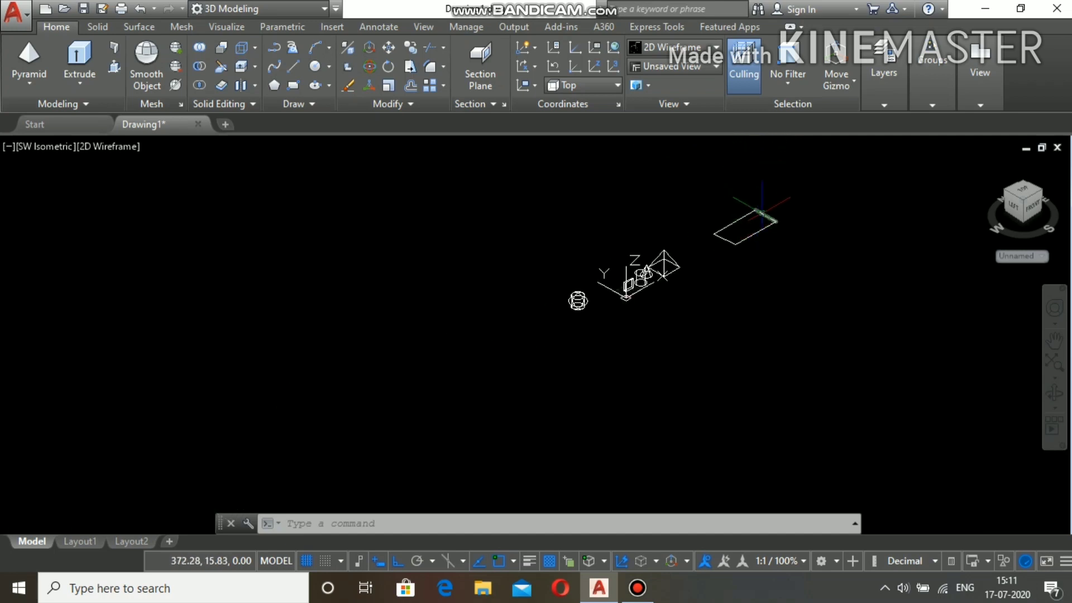
pyautogui.scroll(3, 762, 211)
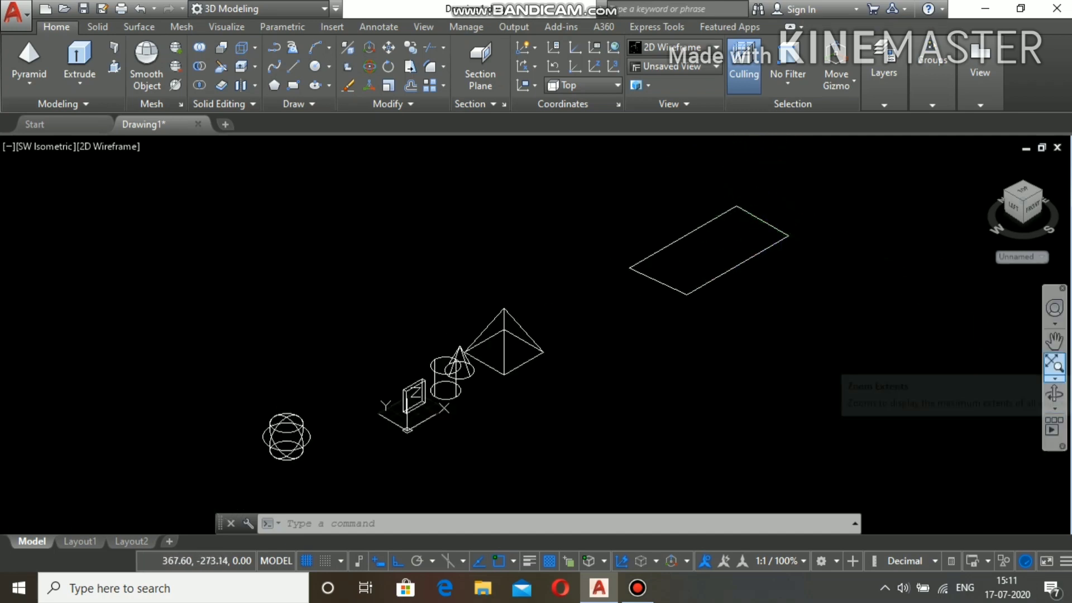
pyautogui.click(1055, 341)
pyautogui.moveTo(912, 242)
pyautogui.mouseDown()
pyautogui.moveTo(869, 330)
pyautogui.moveTo(794, 268)
pyautogui.mouseUp()
pyautogui.scroll(-2, 793, 272)
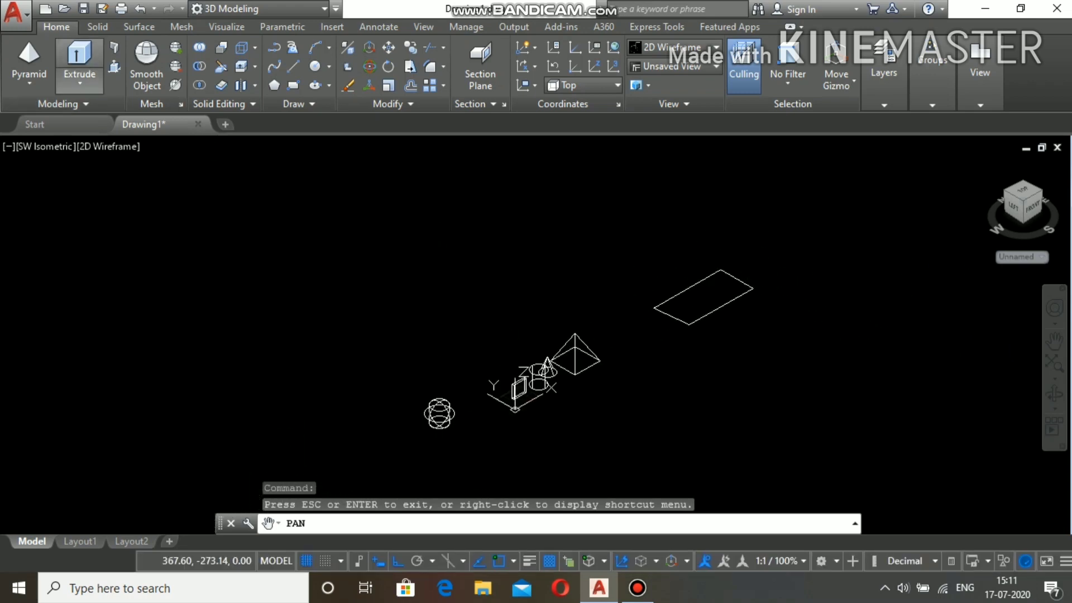
# Extrude only the outline's short straight edge farthest from the pyramid upward, and inspect the resulting surface.
pyautogui.click(79, 56)
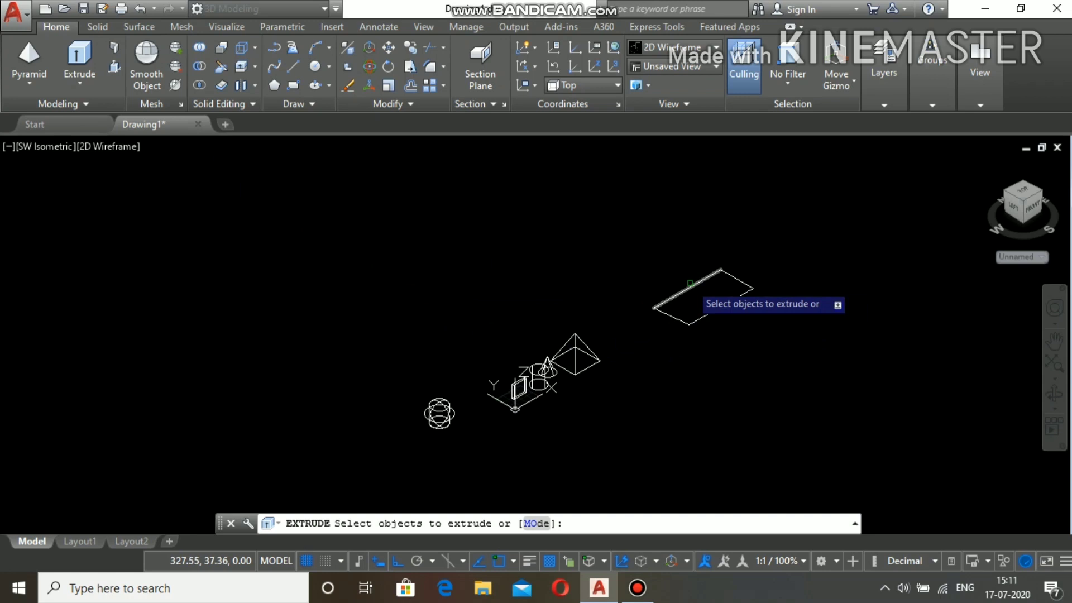
pyautogui.scroll(4, 690, 288)
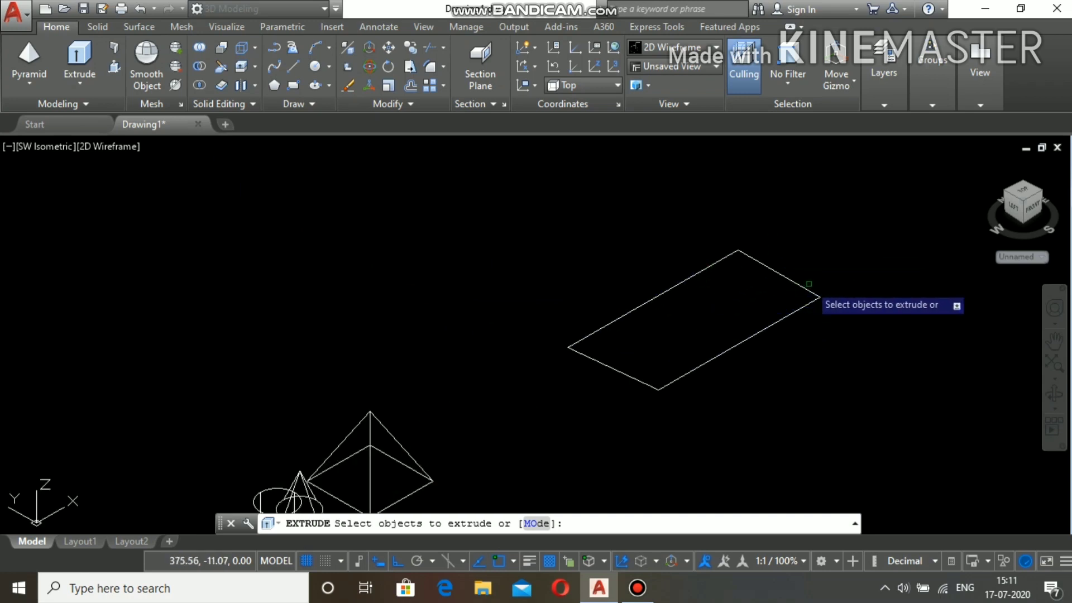
pyautogui.click(808, 288)
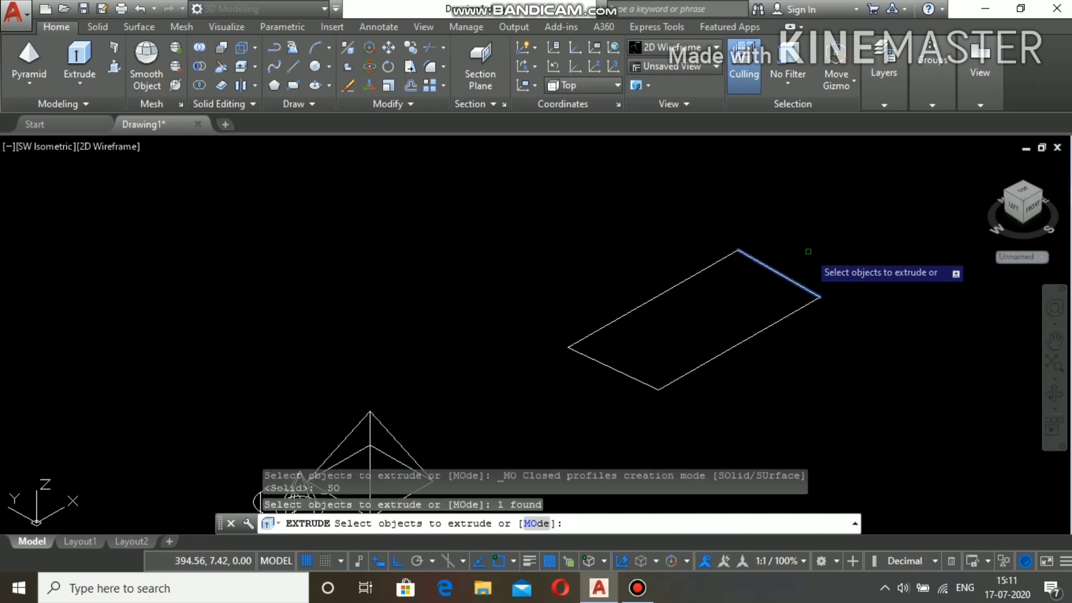
pyautogui.press('Return')
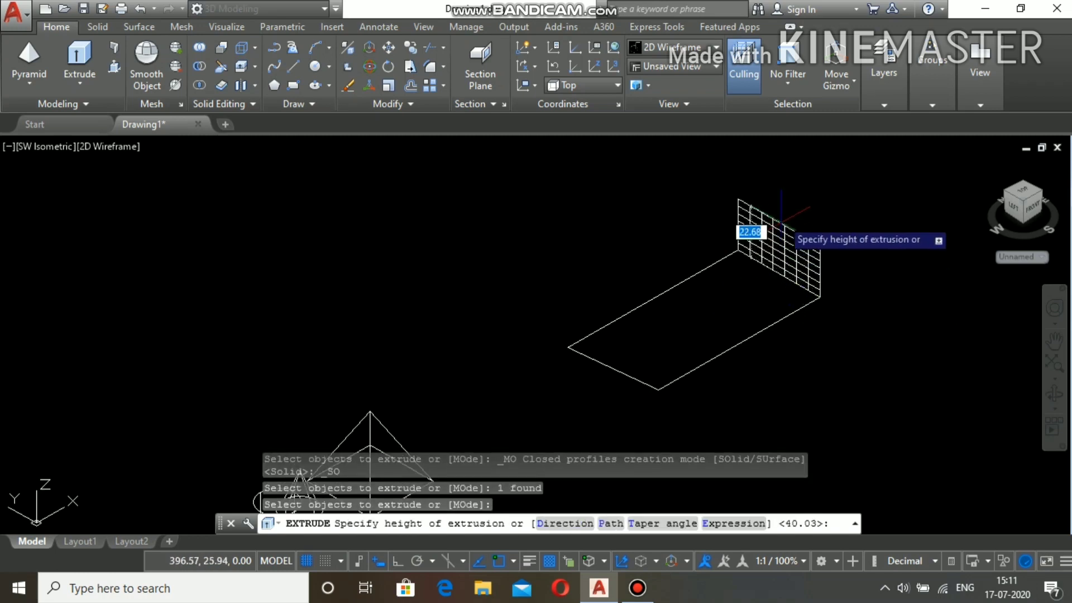
pyautogui.click(782, 202)
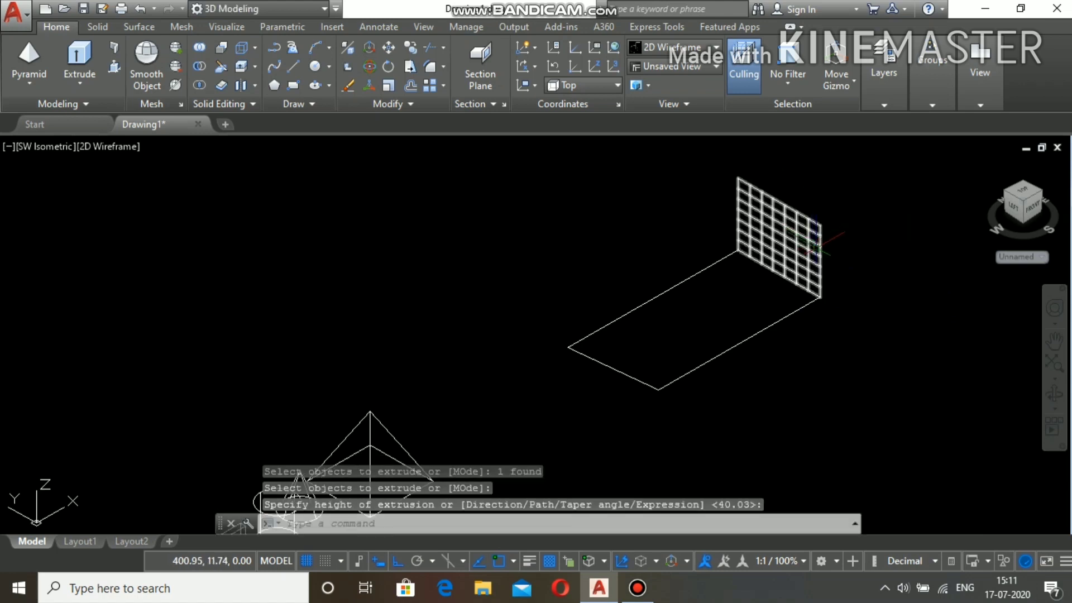
pyautogui.scroll(5, 769, 239)
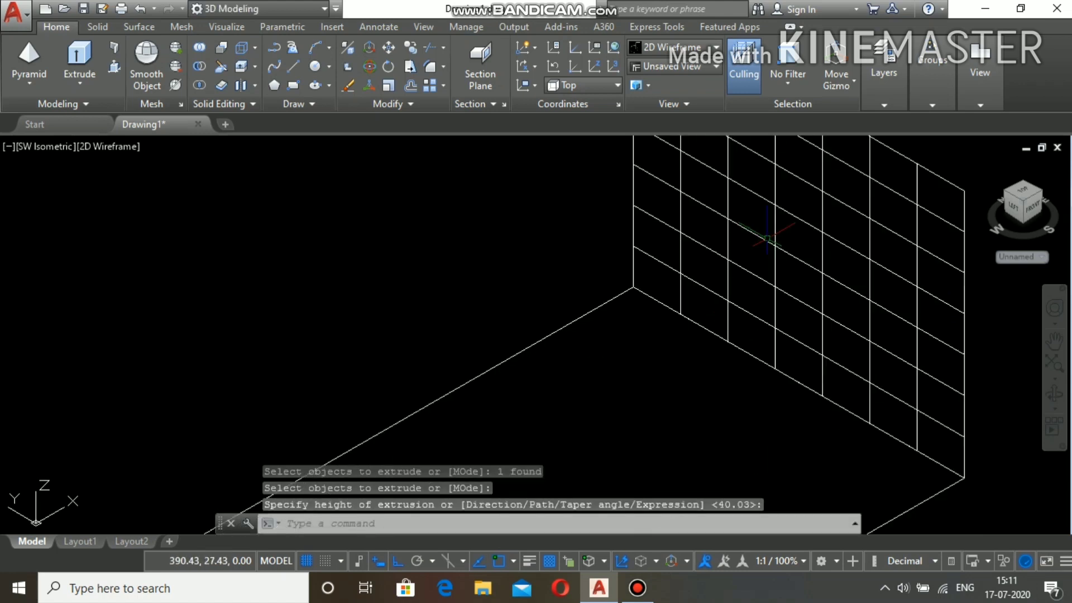
pyautogui.scroll(-2, 768, 239)
pyautogui.scroll(-2, 768, 238)
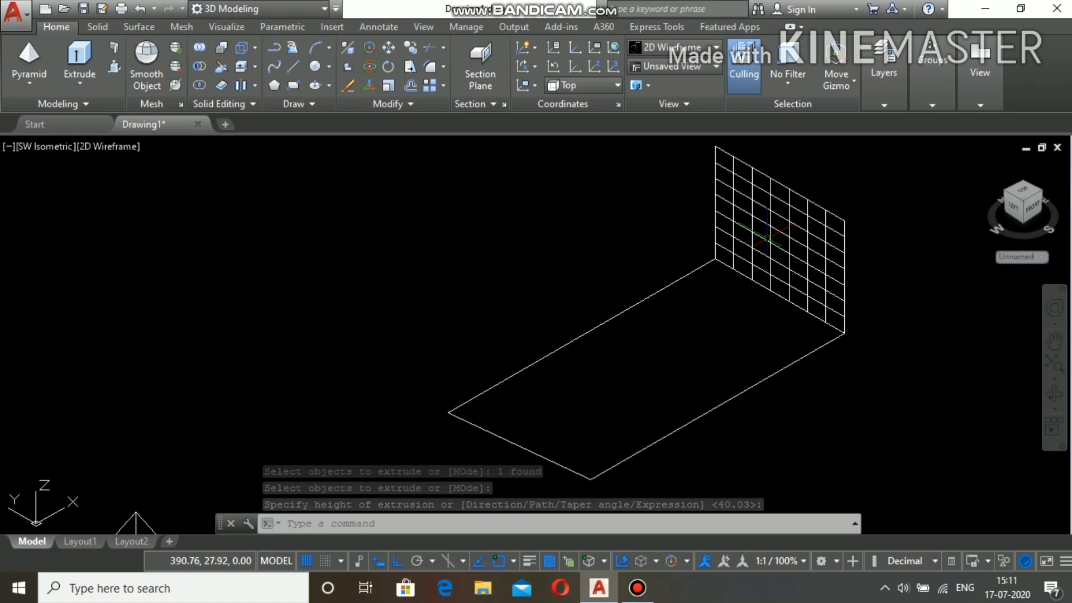
pyautogui.scroll(-2, 768, 238)
# Undo the extrusion of the single outline edge and the preceding view changes.
pyautogui.hotkey('ctrl', 'z')
pyautogui.hotkey('ctrl', 'z')
pyautogui.hotkey('ctrl', 'z')
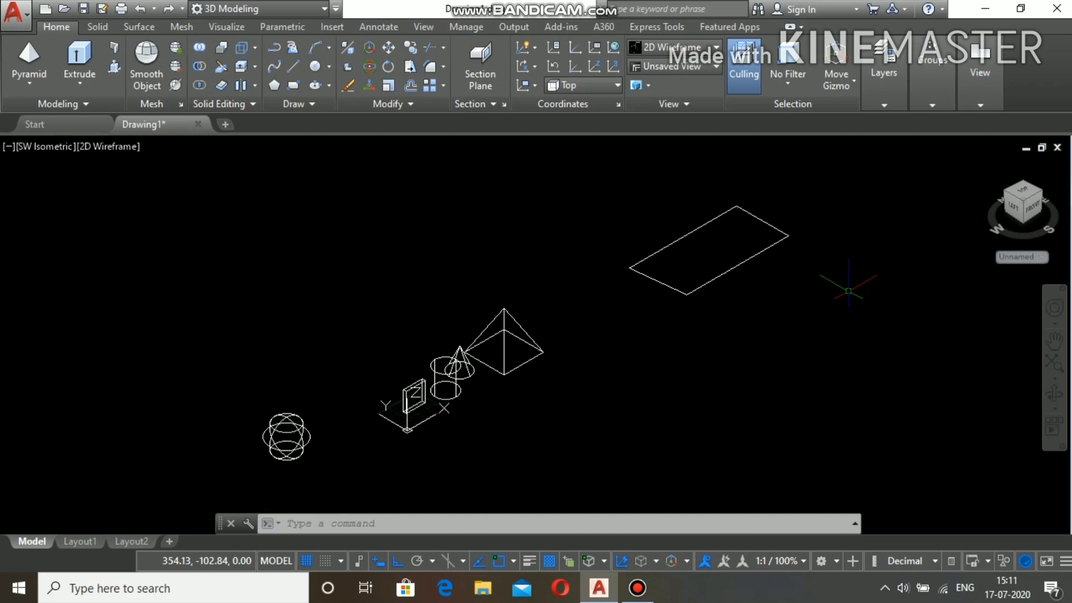
# Join the four separate lines of the outline beyond the pyramid into a single polyline.
pyautogui.write('n')
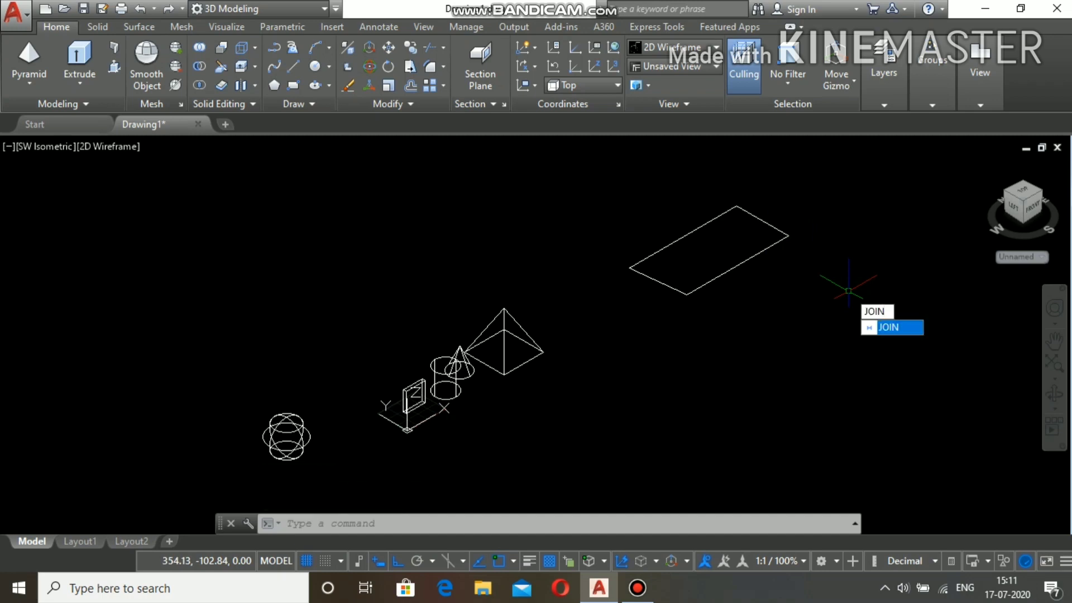
pyautogui.press('Return')
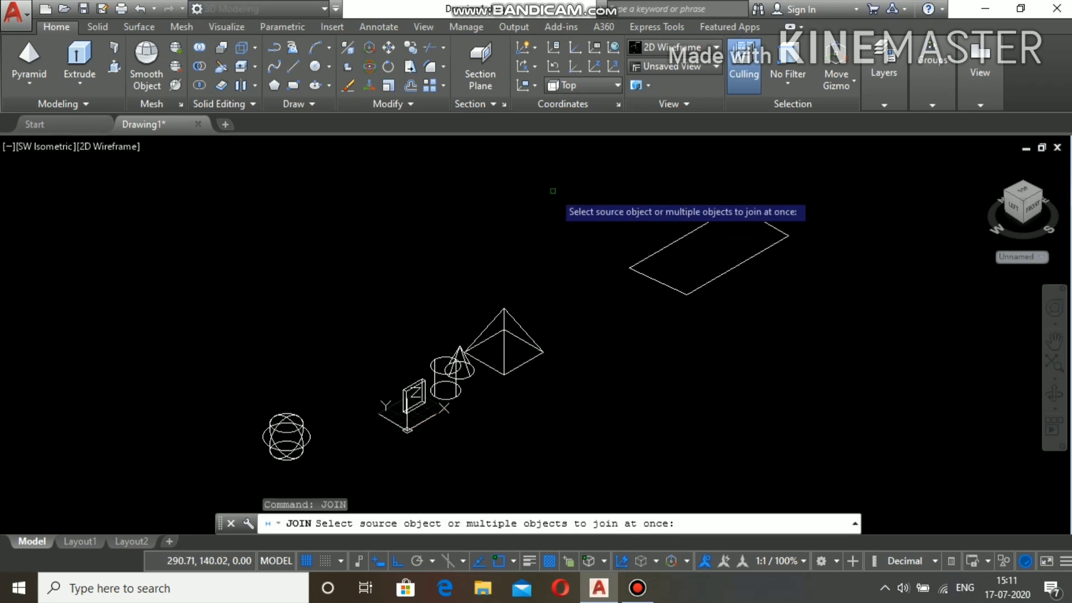
pyautogui.click(553, 191)
pyautogui.click(819, 312)
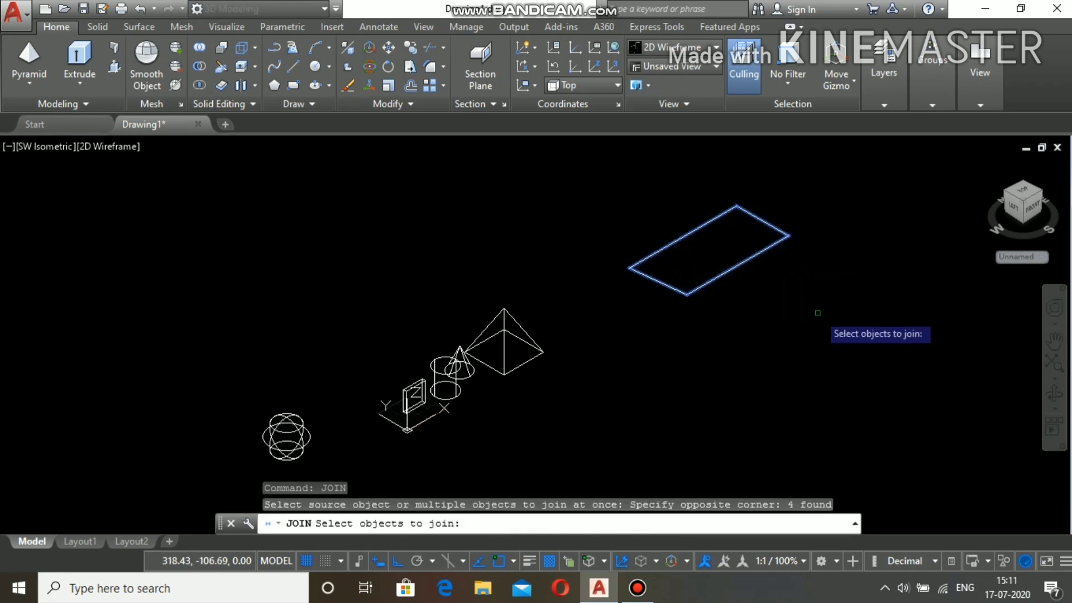
pyautogui.press('Return')
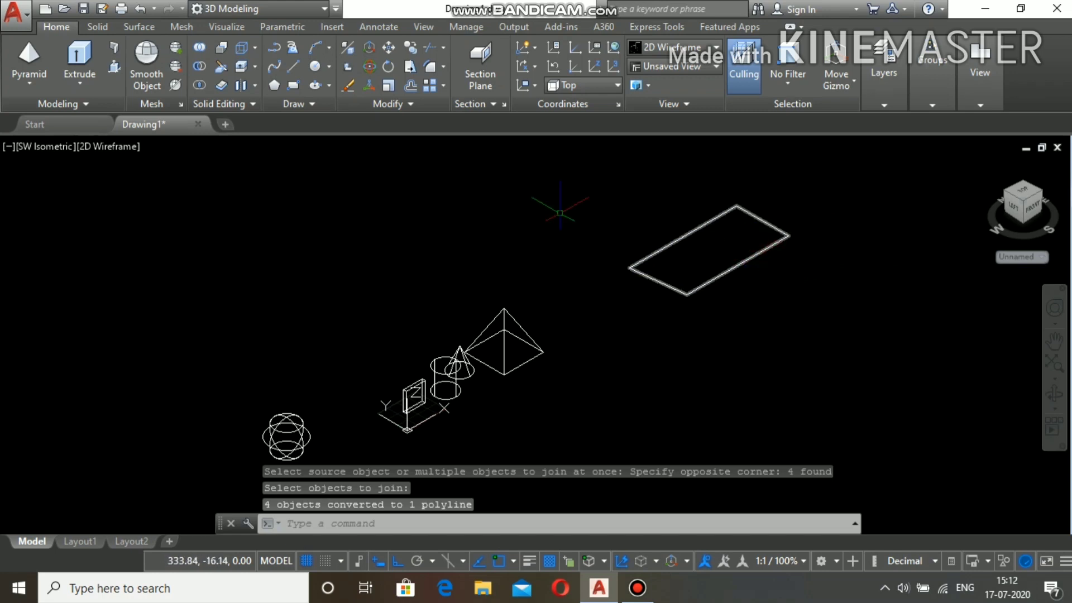
# Extrude the joined four-sided polyline beyond the pyramid downward into a solid block, placing its height freehand.
pyautogui.click(80, 82)
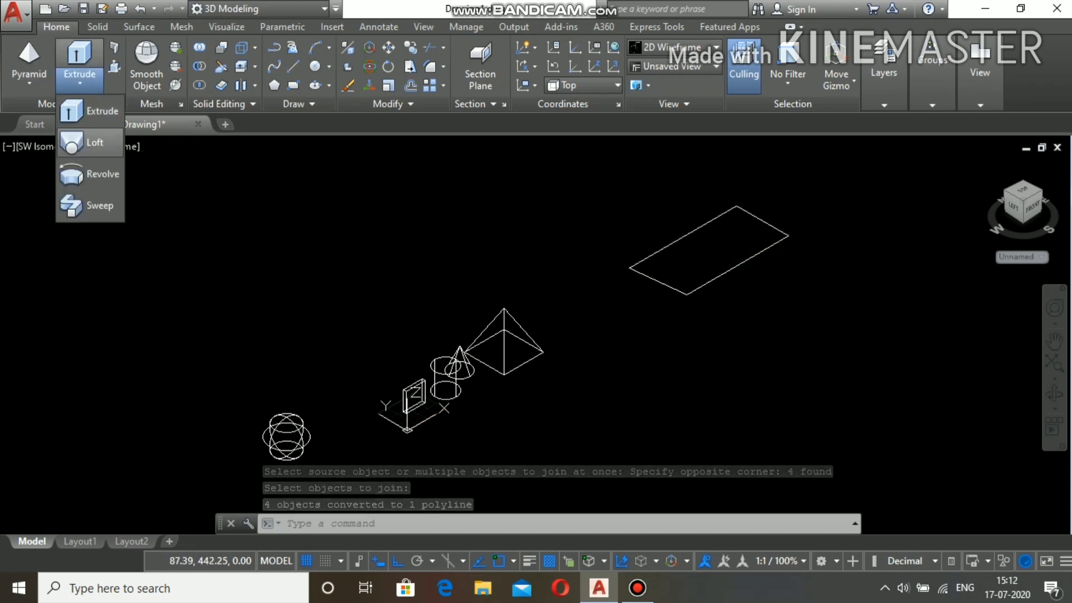
pyautogui.click(89, 108)
pyautogui.click(607, 242)
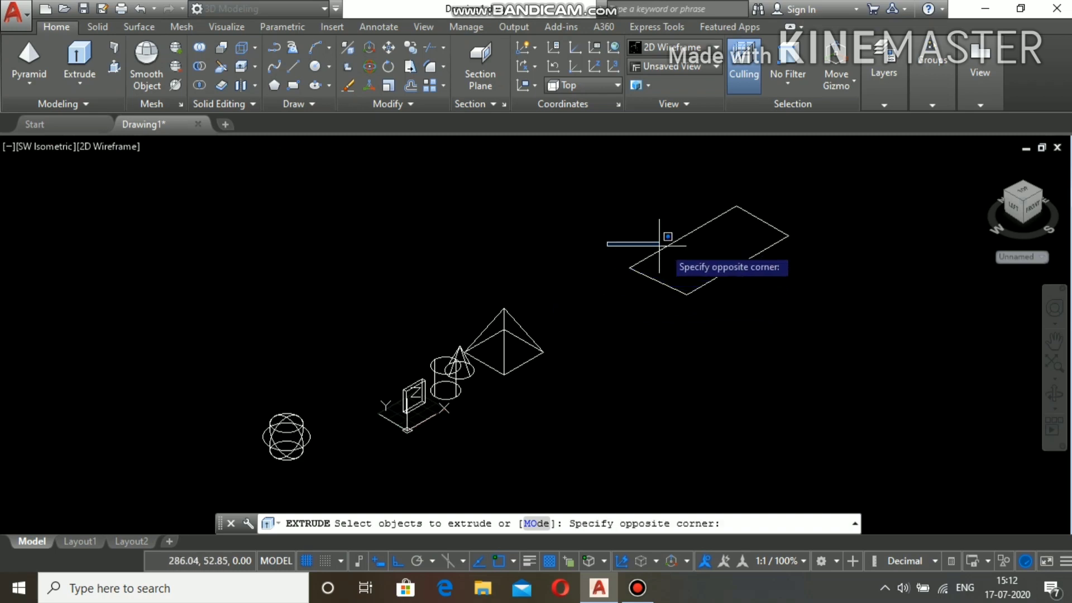
pyautogui.click(742, 311)
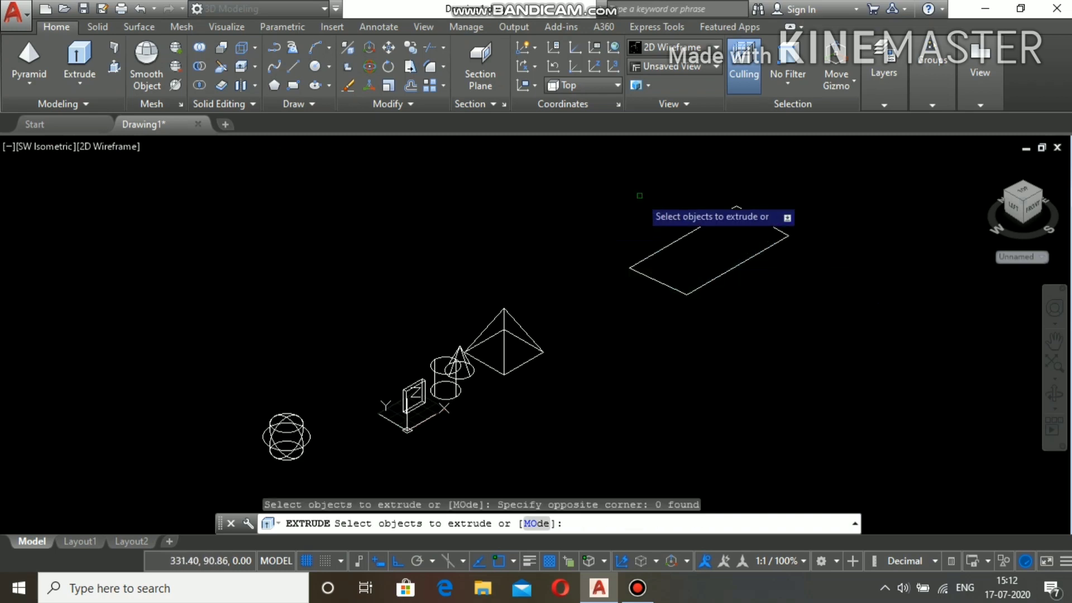
pyautogui.click(612, 213)
pyautogui.click(811, 321)
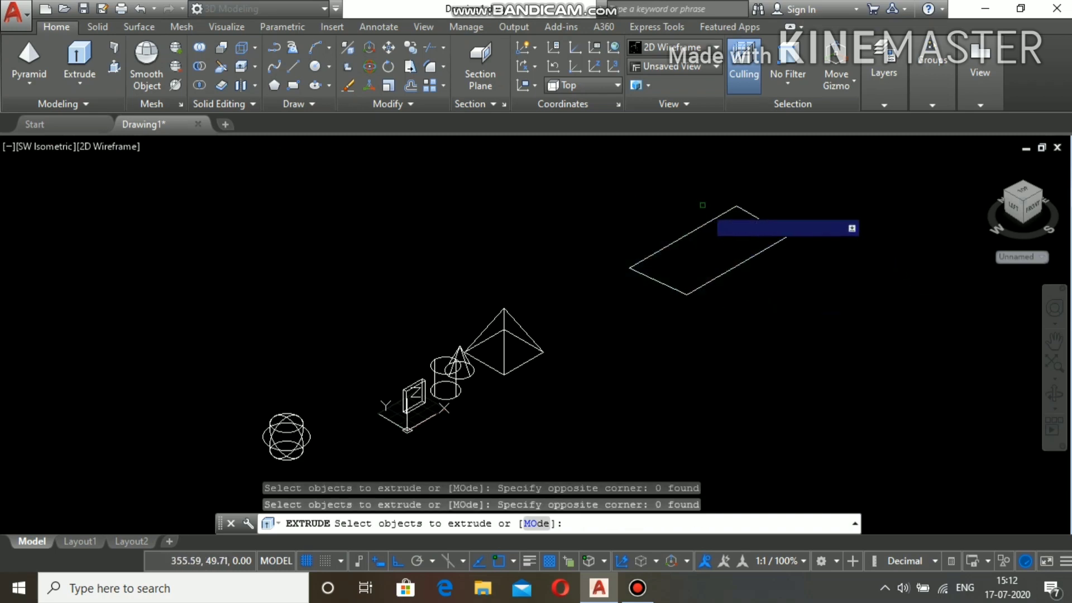
pyautogui.click(720, 213)
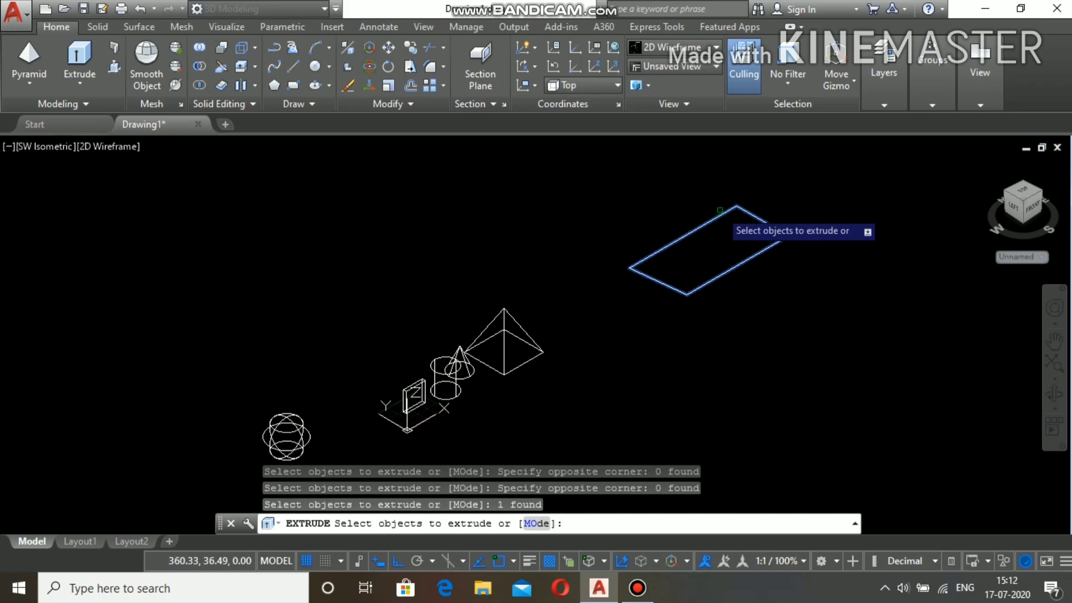
pyautogui.press('Return')
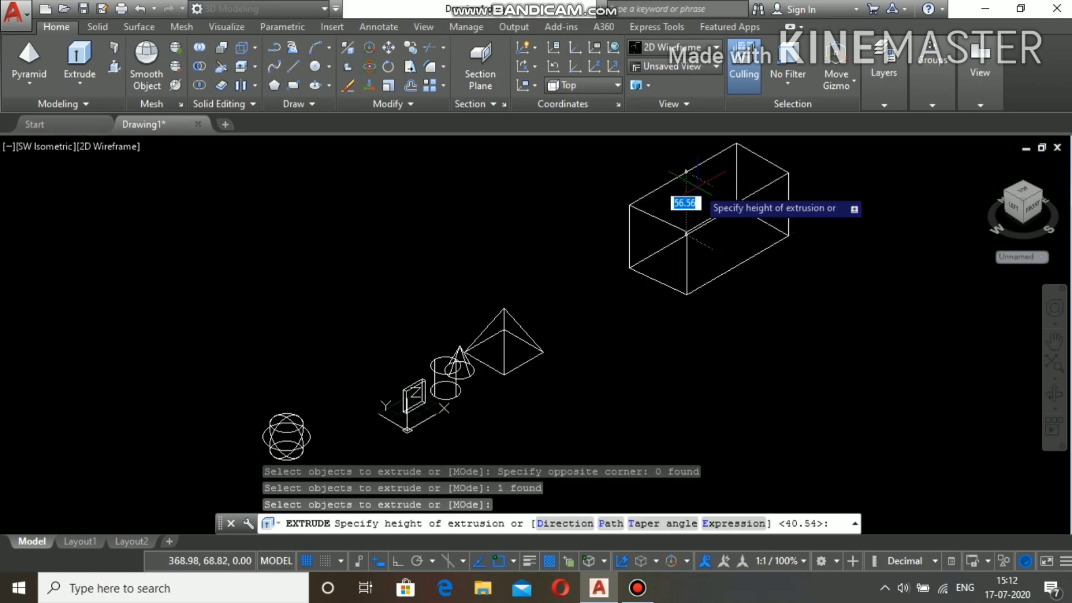
pyautogui.click(733, 331)
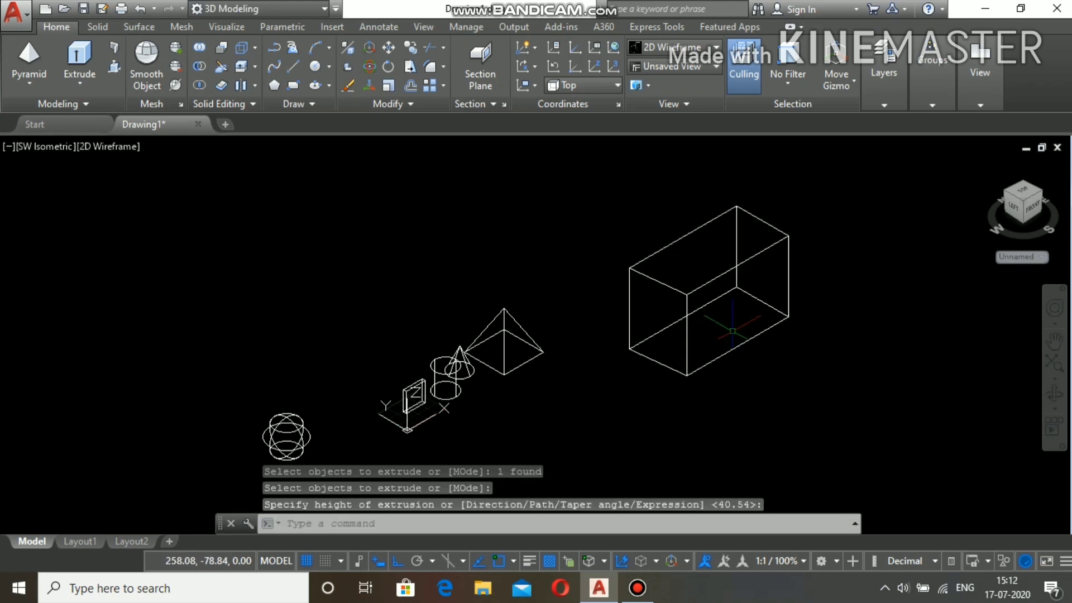
pyautogui.scroll(-5, 741, 302)
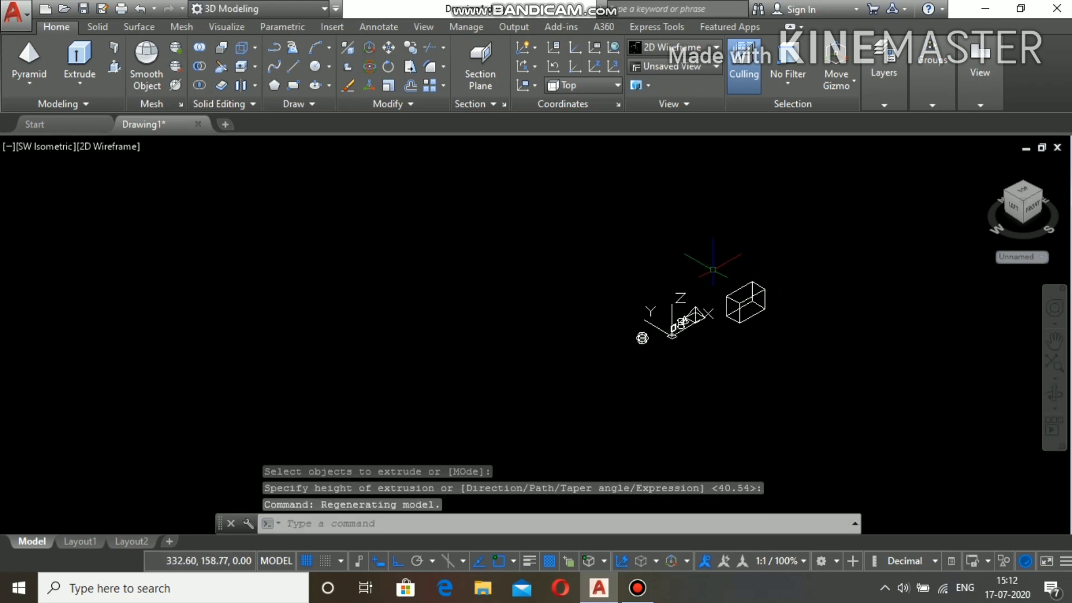
pyautogui.scroll(8, 832, 347)
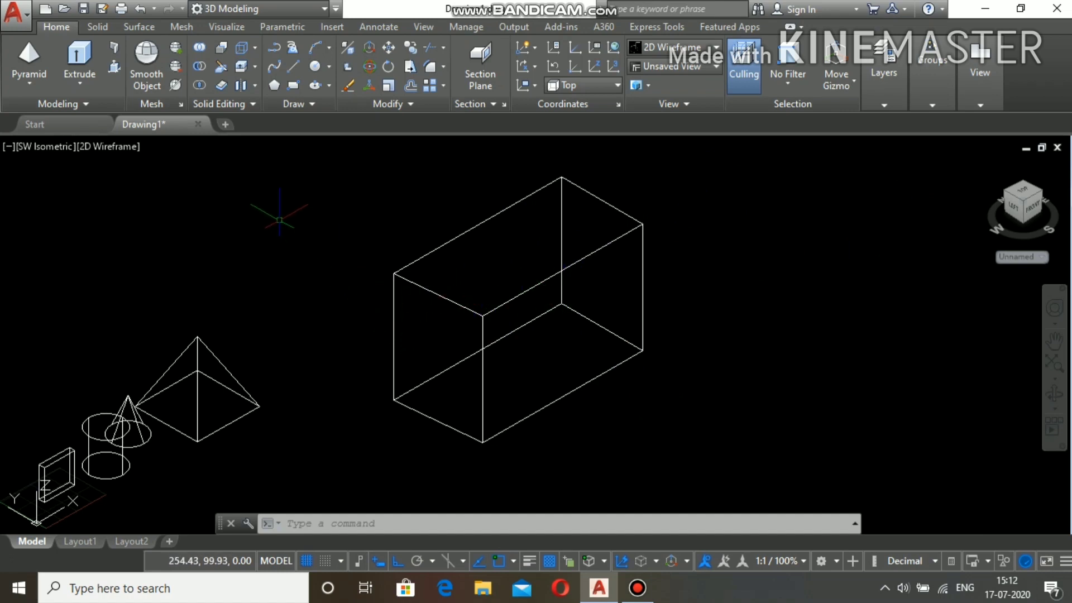
pyautogui.click(80, 83)
pyautogui.click(80, 80)
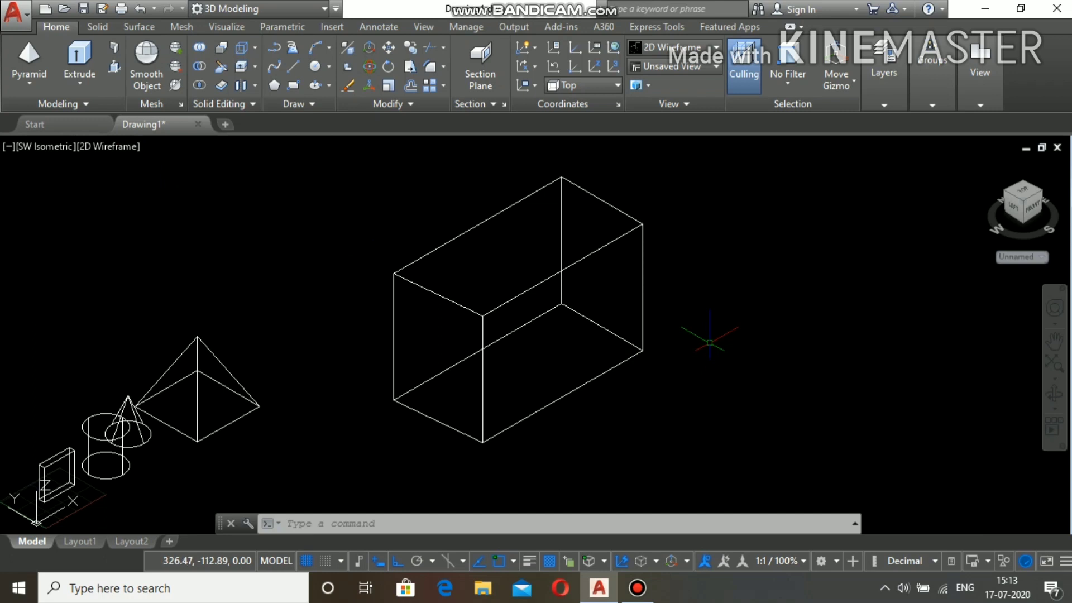
pyautogui.scroll(-2, 710, 342)
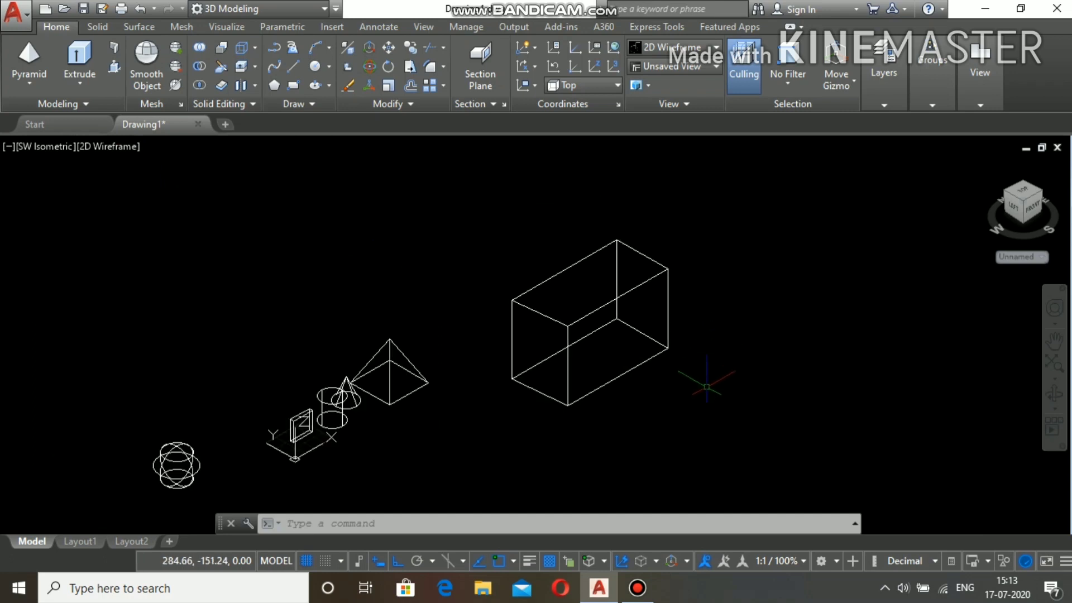
pyautogui.scroll(-1, 708, 386)
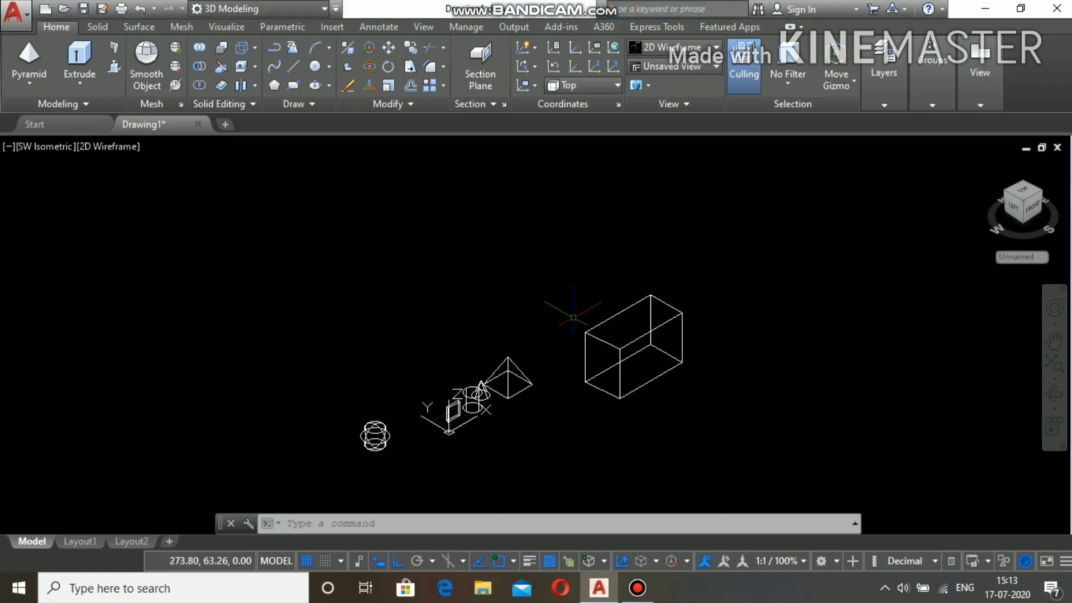
pyautogui.scroll(-2, 570, 313)
pyautogui.scroll(4, 584, 355)
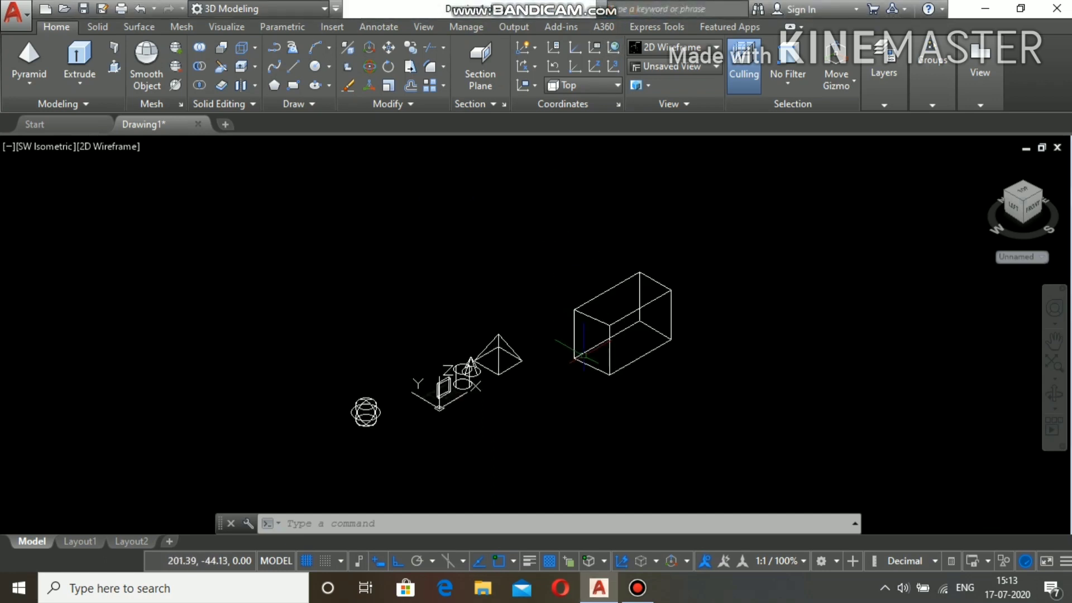
pyautogui.scroll(2, 584, 354)
pyautogui.scroll(-4, 583, 355)
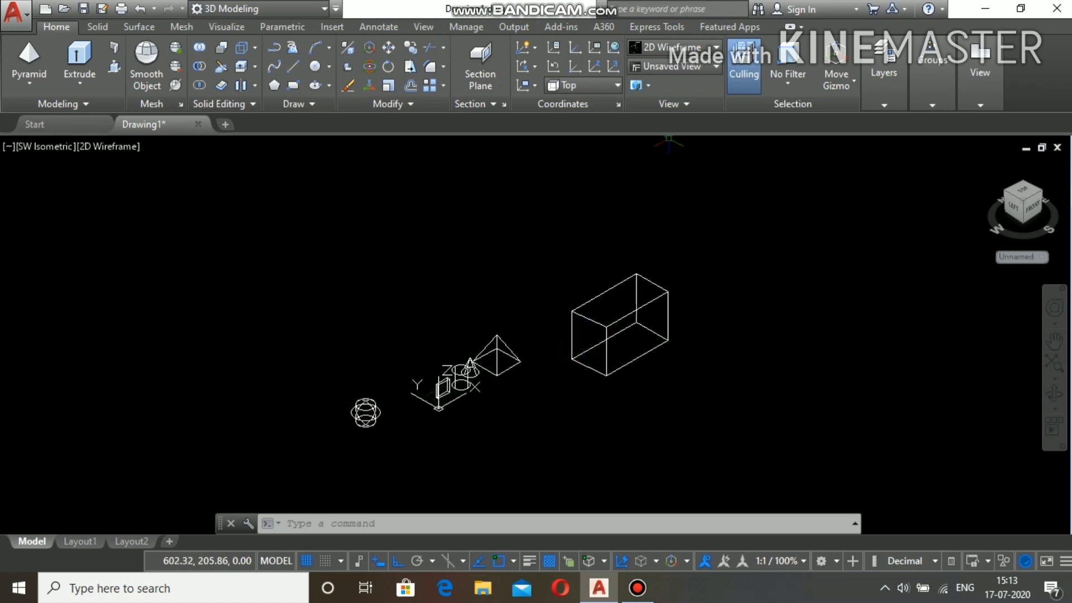
pyautogui.moveTo(536, 9)
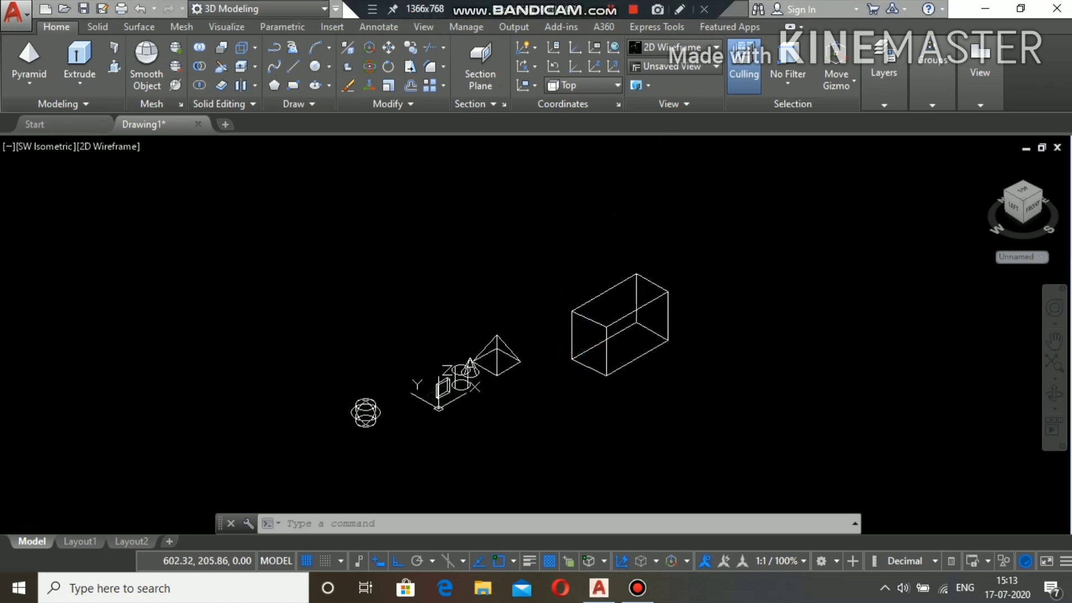